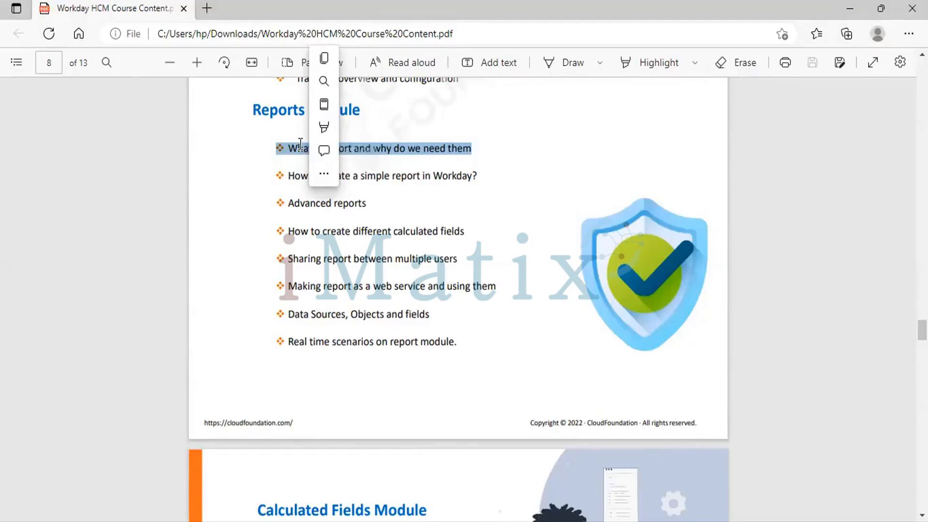
{"action": "triple_click", "coordinate": [292, 178]}
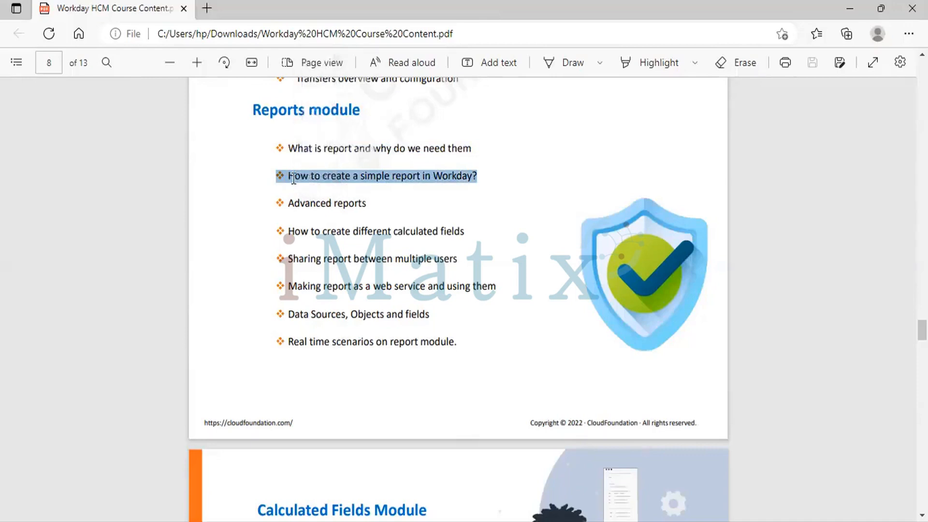
{"action": "left_click", "coordinate": [293, 178]}
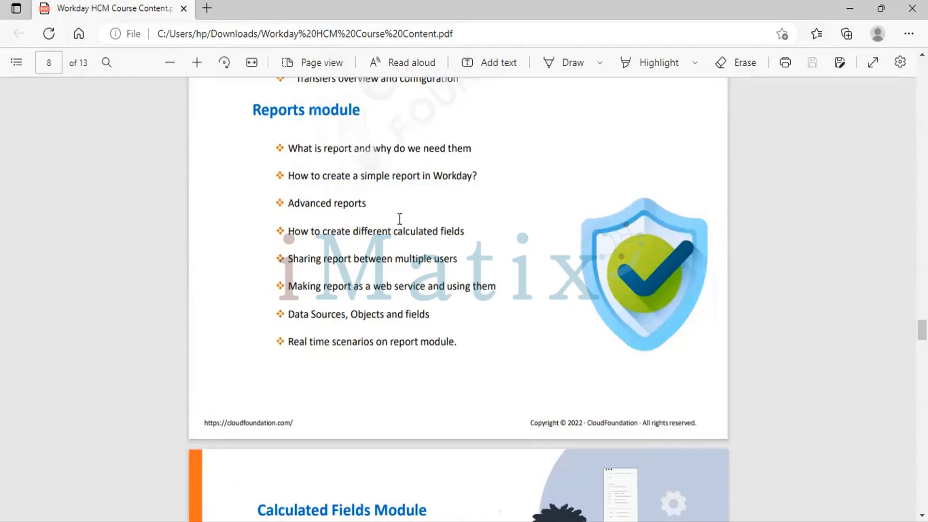
{"action": "left_click_drag", "start_coordinate": [323, 176], "coordinate": [420, 177]}
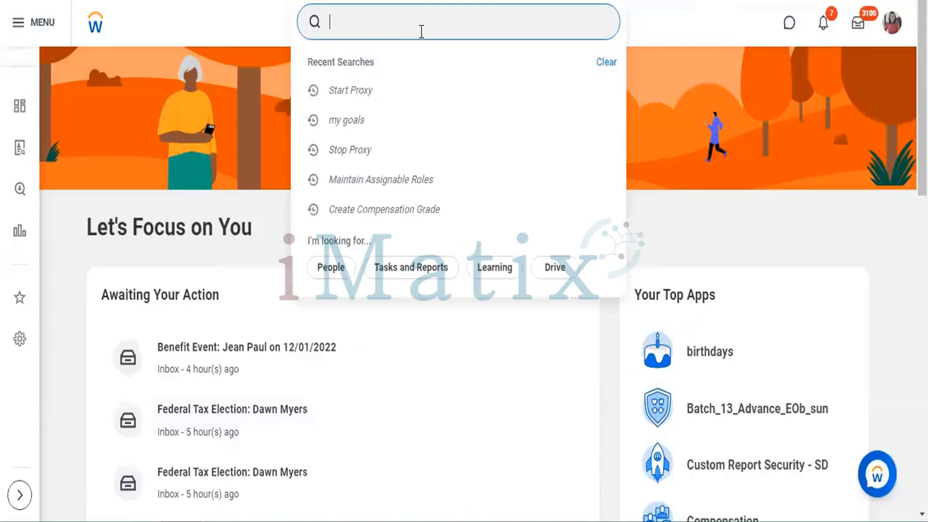
- Switch to Workday, search for "create report" and open the Create Report Design Configuration task
{"action": "type", "text": "create report"}
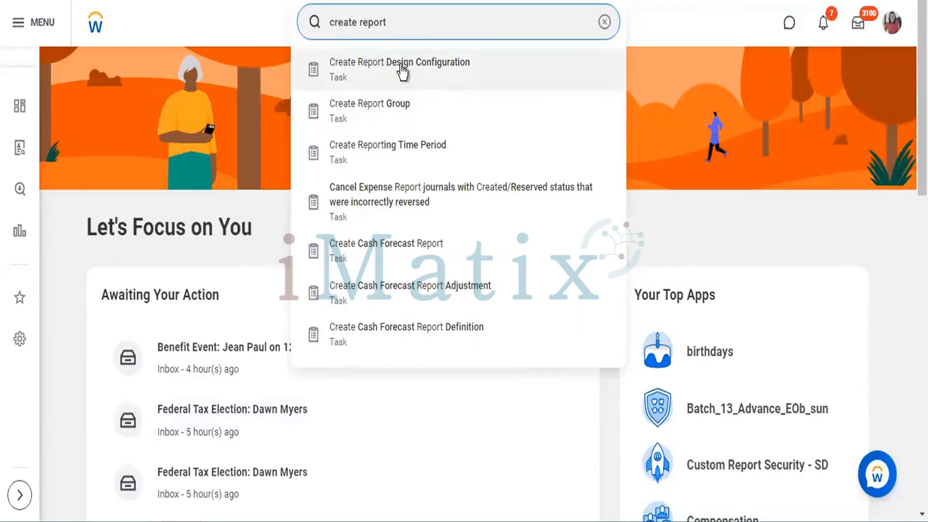
{"action": "left_click", "coordinate": [426, 73]}
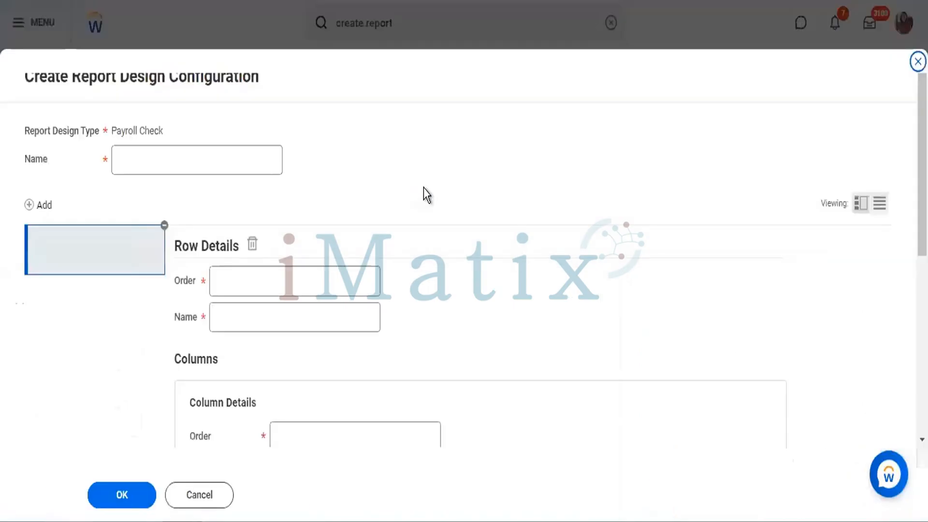
- Name the Payroll Check report design "IBM Org Daily Report."
{"action": "left_click", "coordinate": [249, 147]}
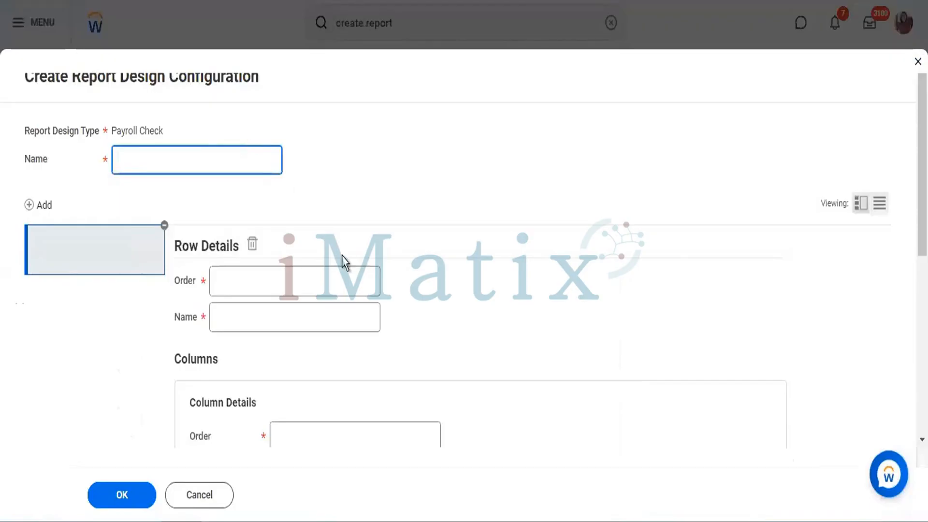
{"action": "scroll", "coordinate": [341, 256], "scroll_direction": "down", "scroll_amount": 6}
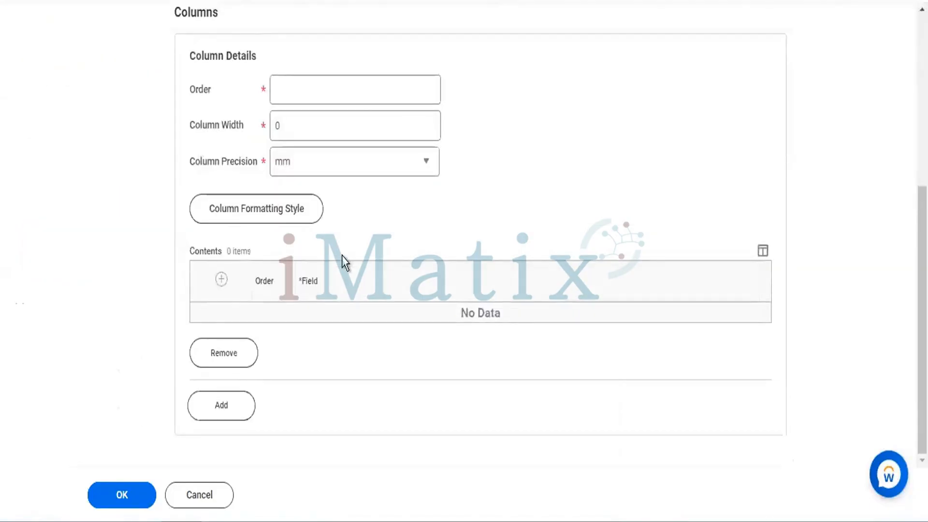
{"action": "scroll", "coordinate": [341, 256], "scroll_direction": "up", "scroll_amount": 5}
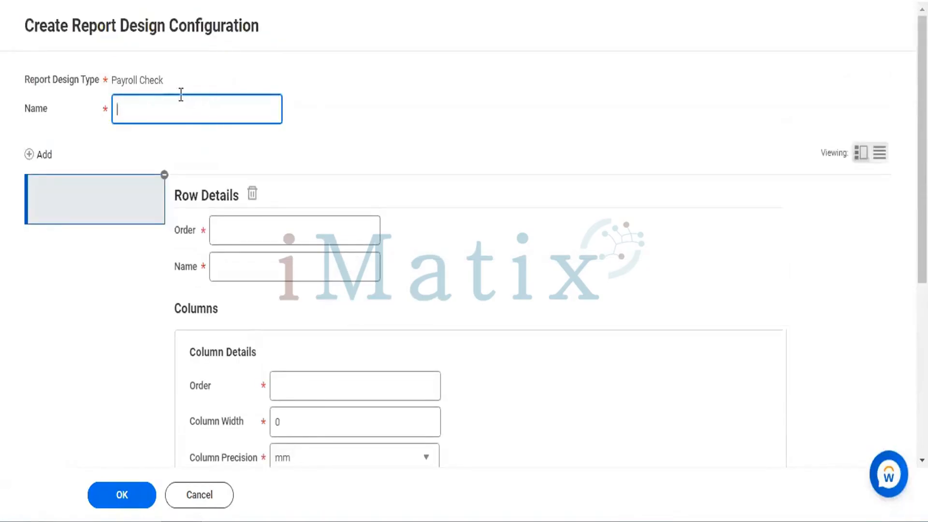
{"action": "triple_click", "coordinate": [128, 76]}
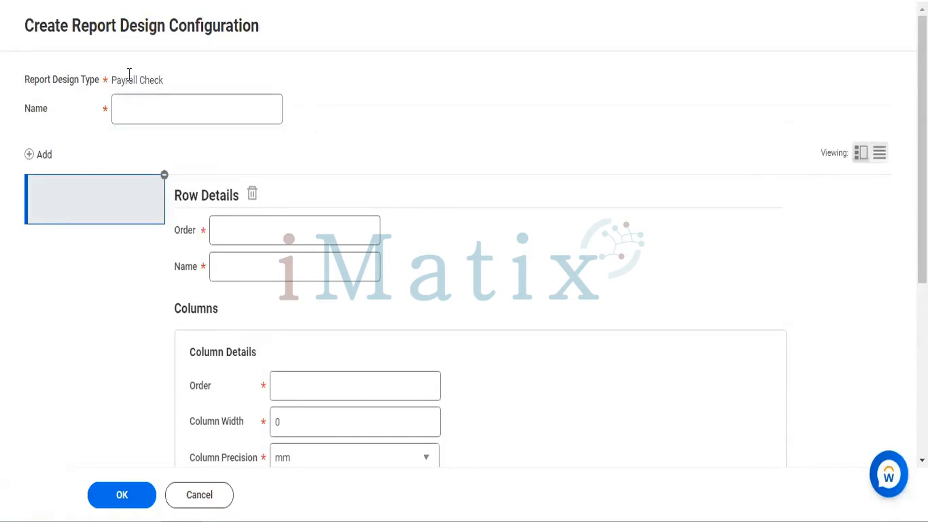
{"action": "left_click", "coordinate": [152, 104]}
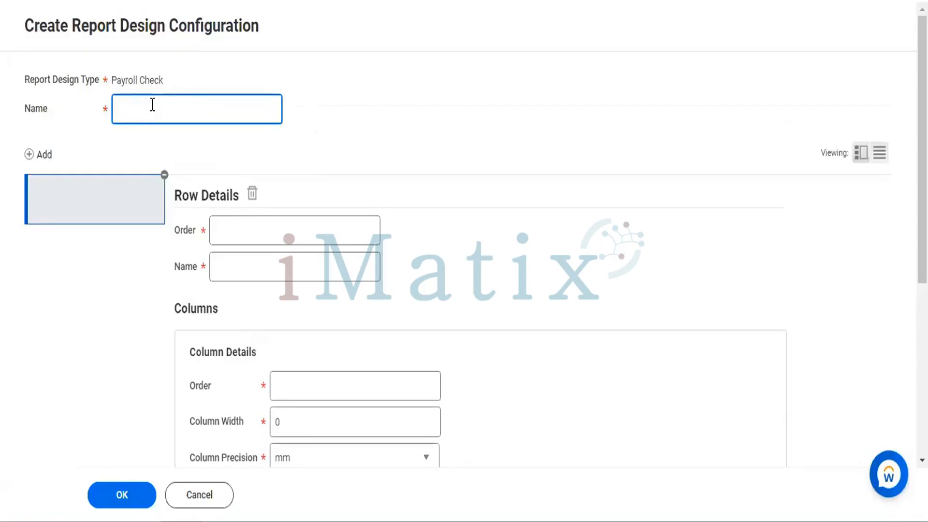
{"action": "type", "text": "IBM Org Daily Report."}
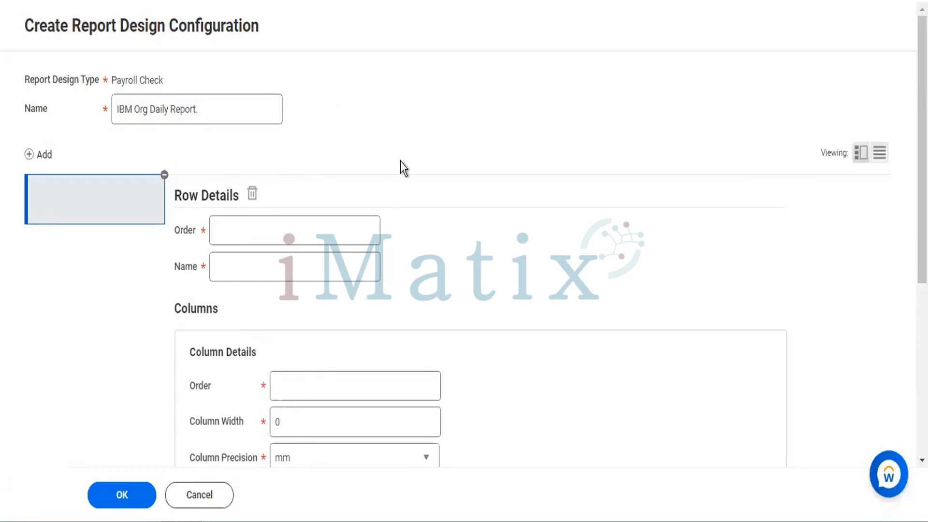
{"action": "scroll", "coordinate": [400, 161], "scroll_direction": "down", "scroll_amount": 3}
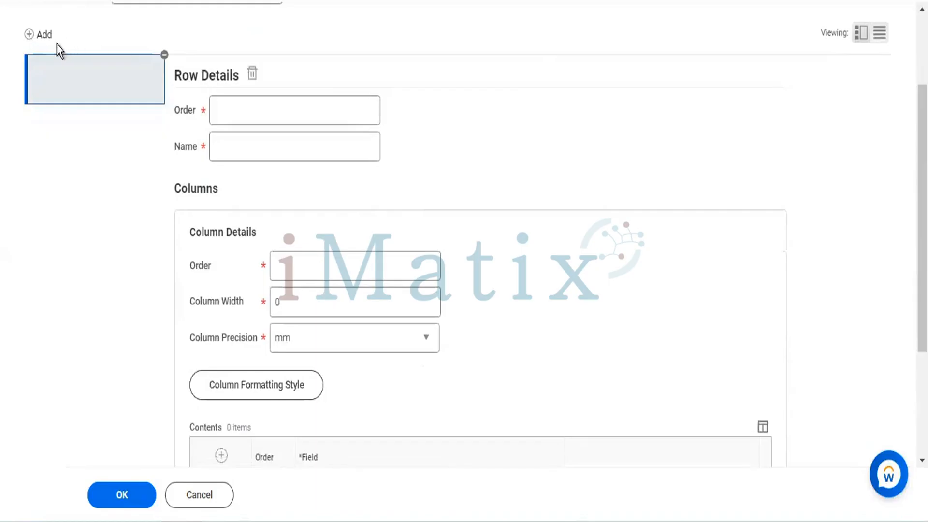
{"action": "left_click", "coordinate": [27, 35]}
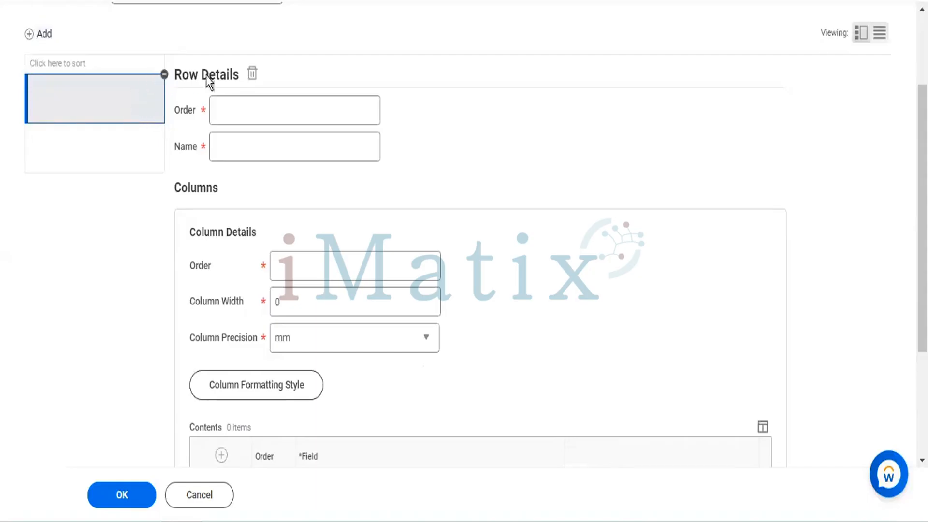
{"action": "left_click", "coordinate": [236, 105]}
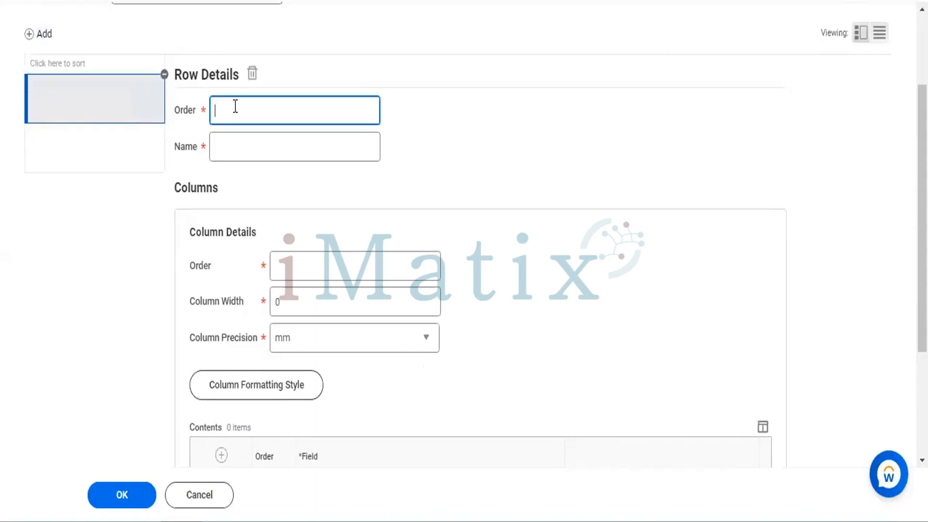
{"action": "left_click", "coordinate": [164, 77]}
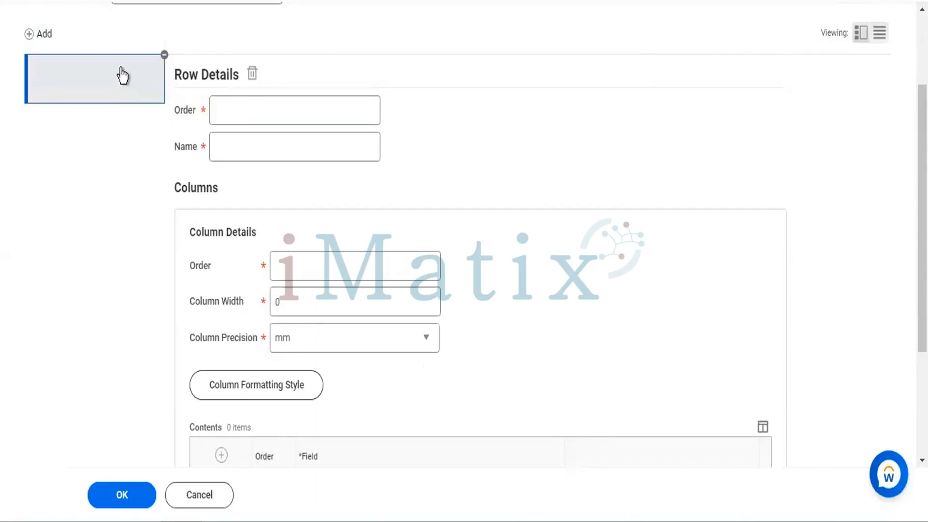
{"action": "double_click", "coordinate": [107, 75]}
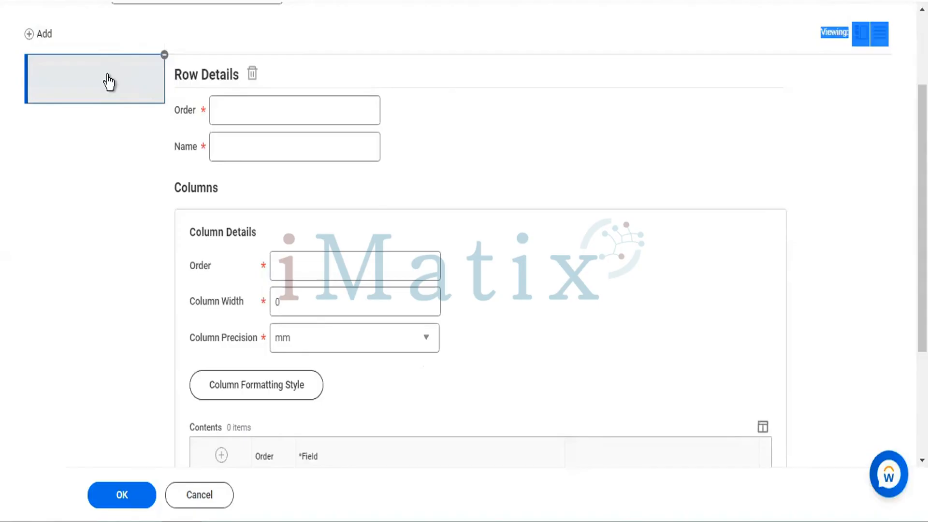
{"action": "left_click", "coordinate": [384, 80]}
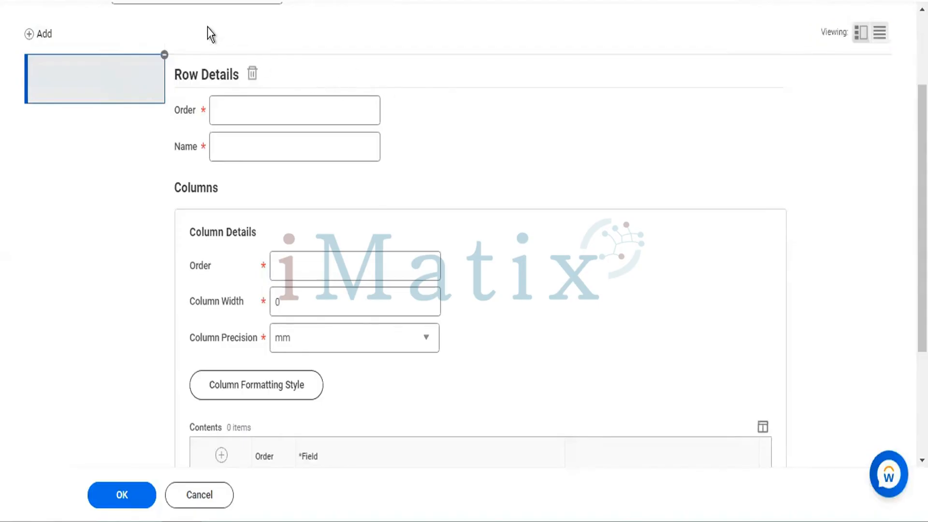
- Fill in the row details with order "IBM" and name "Iphone-IOS"
{"action": "left_click", "coordinate": [254, 101]}
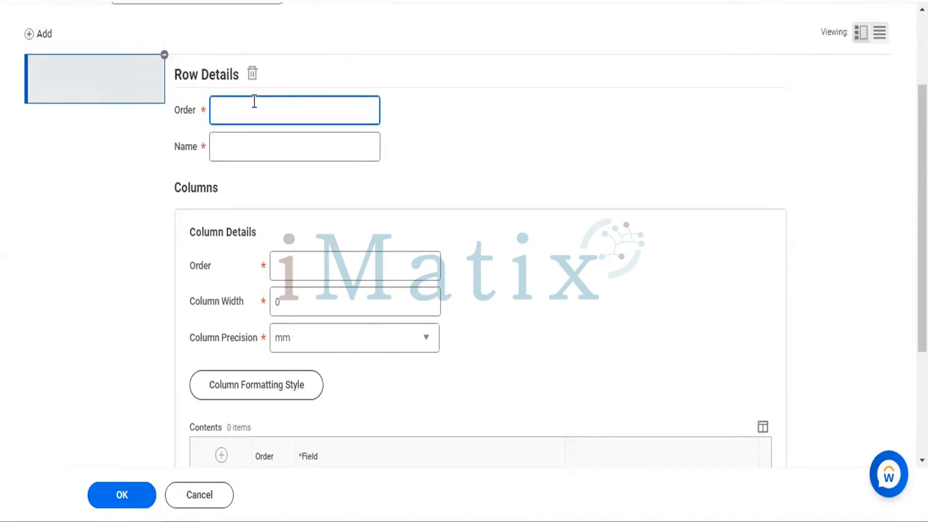
{"action": "type", "text": "IBM"}
{"action": "left_click", "coordinate": [241, 141]}
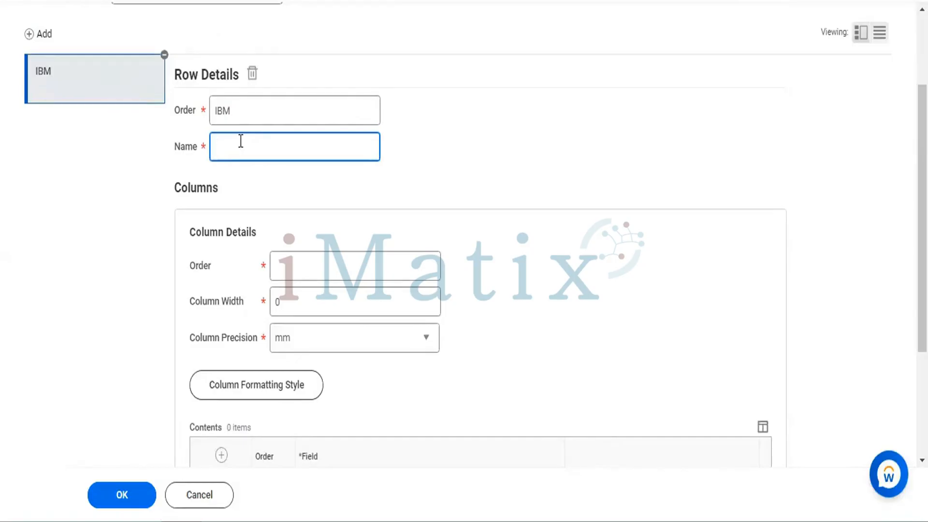
{"action": "type", "text": "Iphone"}
{"action": "type", "text": "-IOS"}
- Set the column details to order "IBM", column width 10 and column precision mm
{"action": "scroll", "coordinate": [488, 182], "scroll_direction": "down", "scroll_amount": 4}
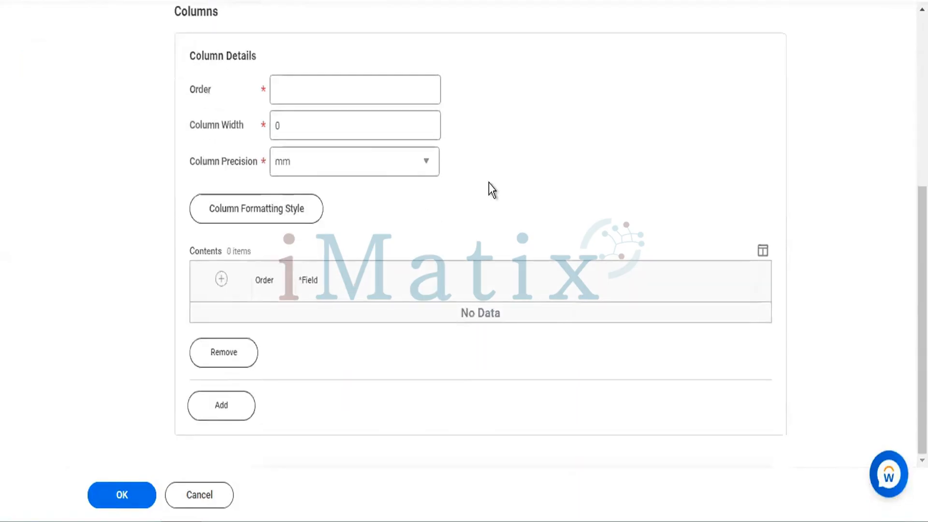
{"action": "left_click", "coordinate": [382, 85]}
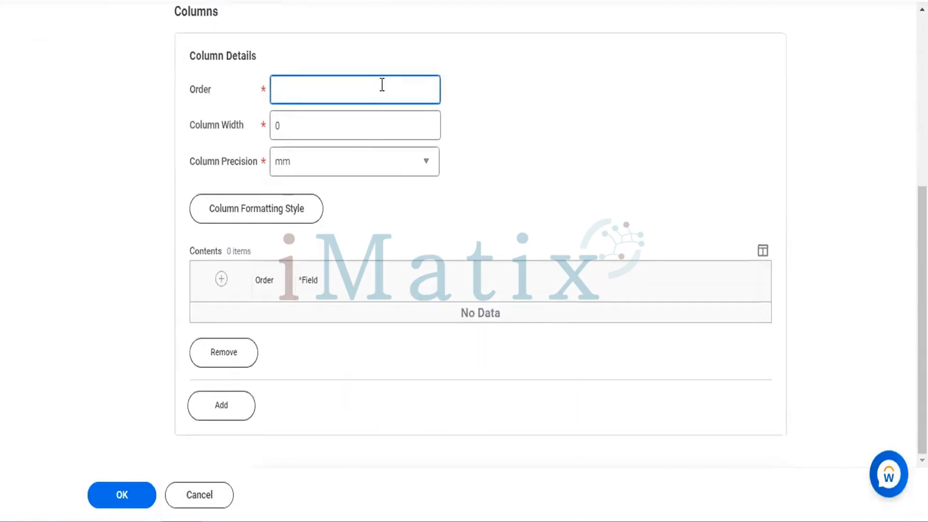
{"action": "type", "text": "IBM"}
{"action": "left_click", "coordinate": [349, 135]}
{"action": "key", "text": "BackSpace"}
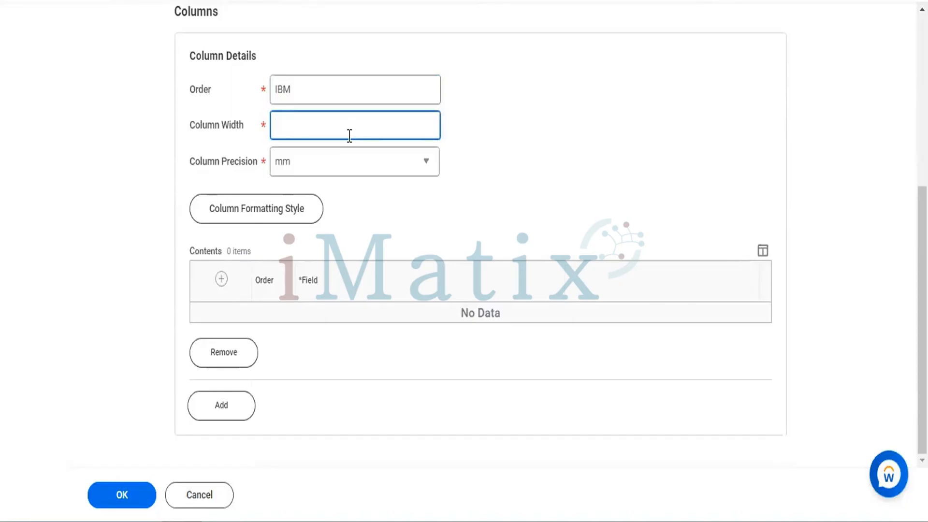
{"action": "type", "text": "10"}
{"action": "left_click", "coordinate": [407, 162]}
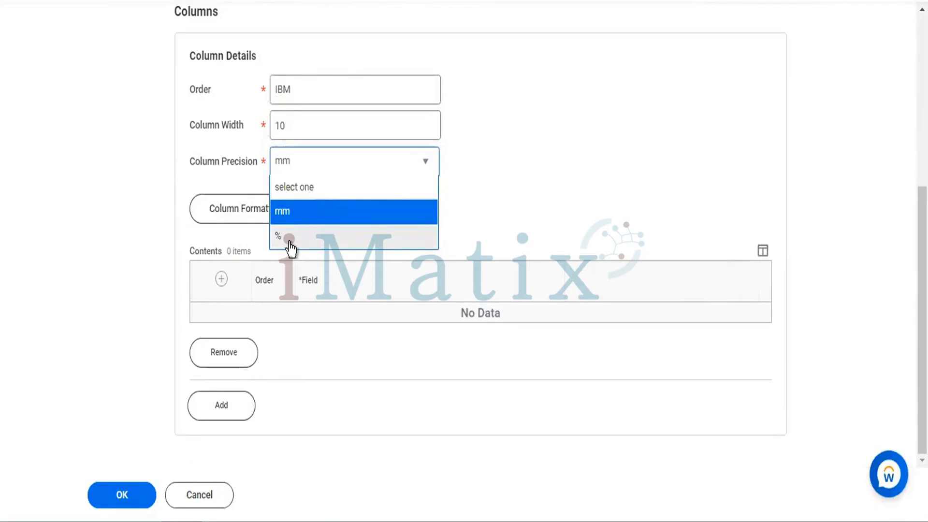
{"action": "left_click", "coordinate": [310, 222]}
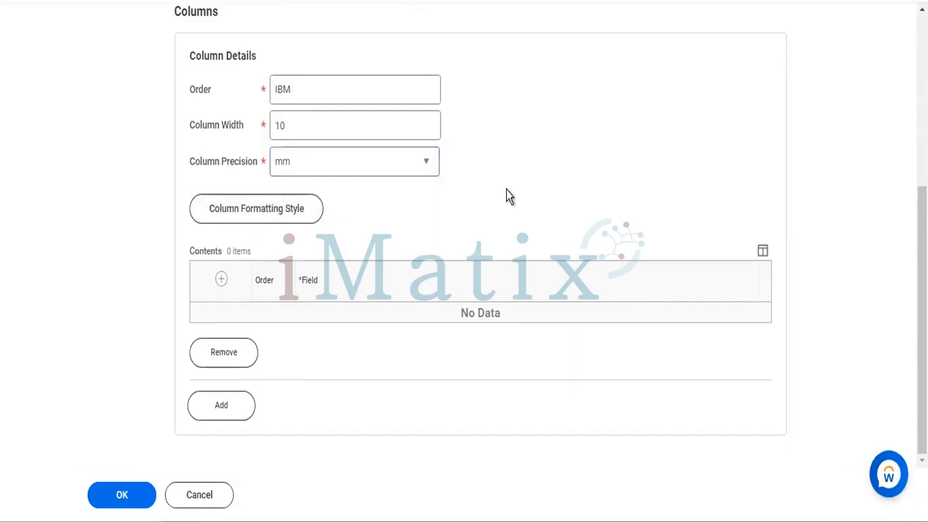
- Override the alignment in the column formatting style and set the horizontal alignment to Right
{"action": "left_click", "coordinate": [271, 210]}
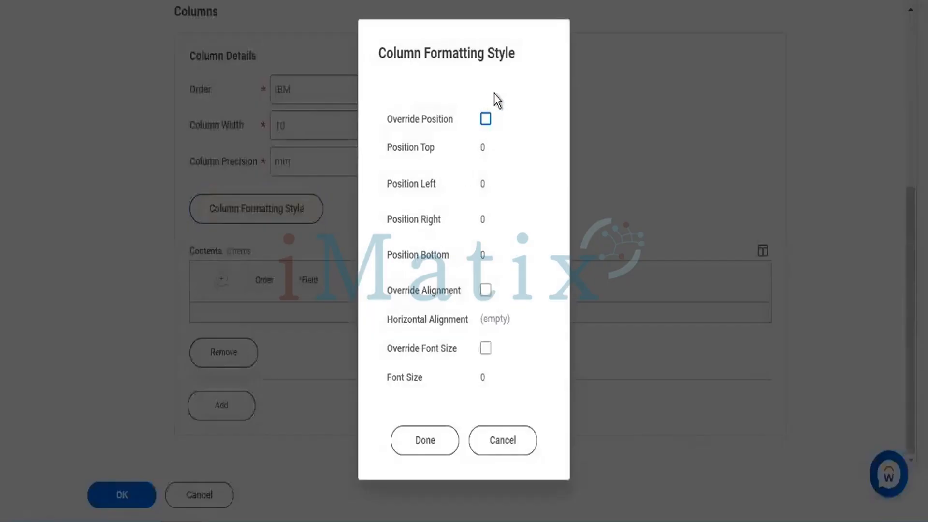
{"action": "left_click", "coordinate": [485, 291]}
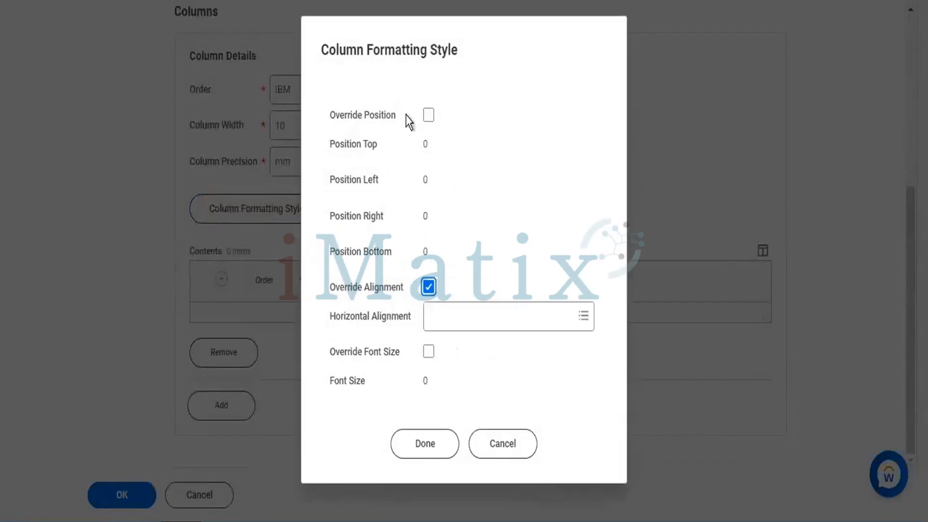
{"action": "left_click", "coordinate": [558, 309]}
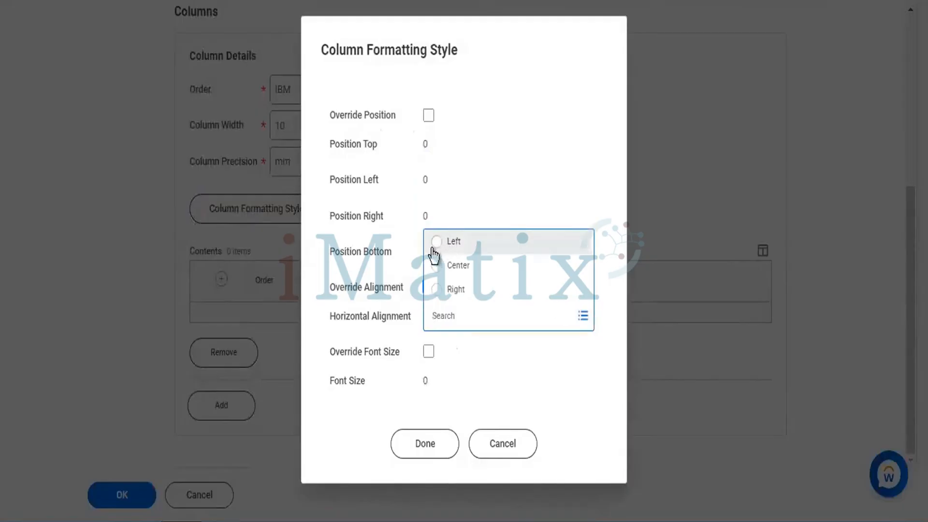
{"action": "left_click", "coordinate": [436, 289]}
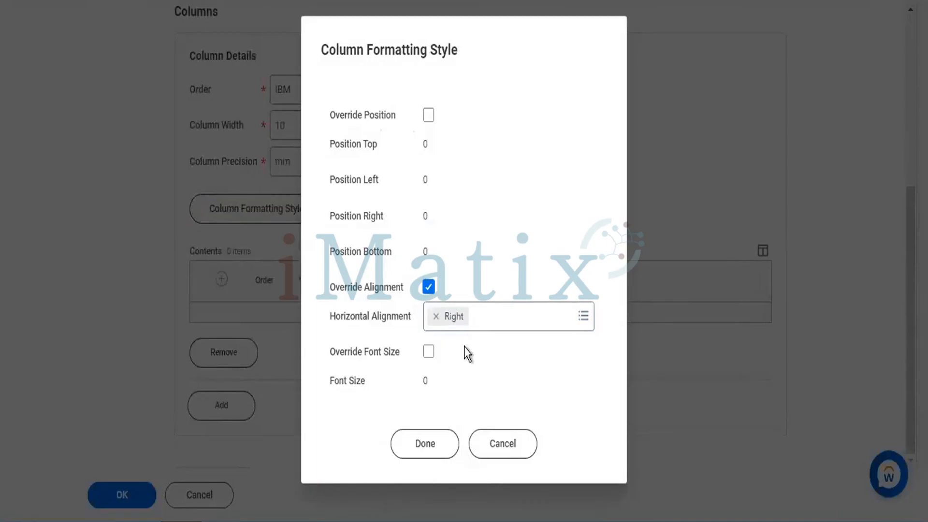
{"action": "left_click", "coordinate": [441, 446]}
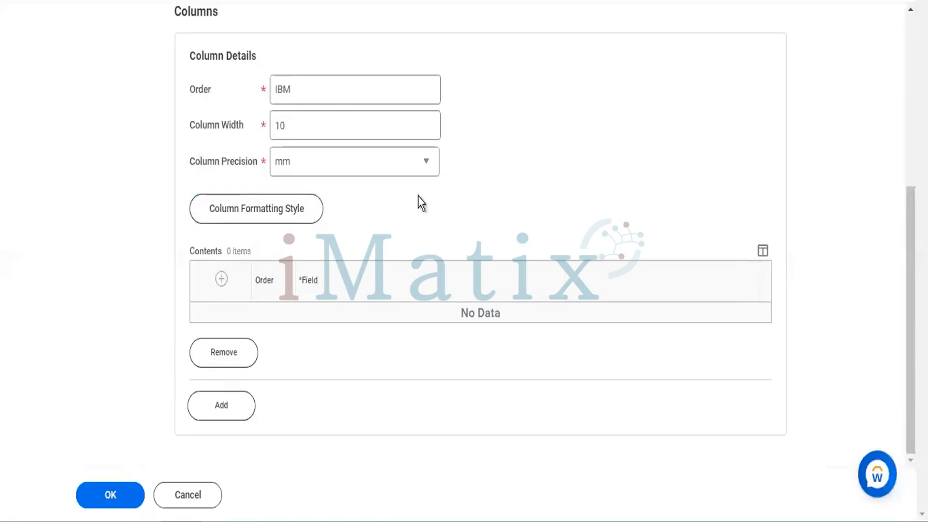
- Add a row to the column's Contents table and look through the fields available for the Payroll Check design type
{"action": "left_click", "coordinate": [222, 285]}
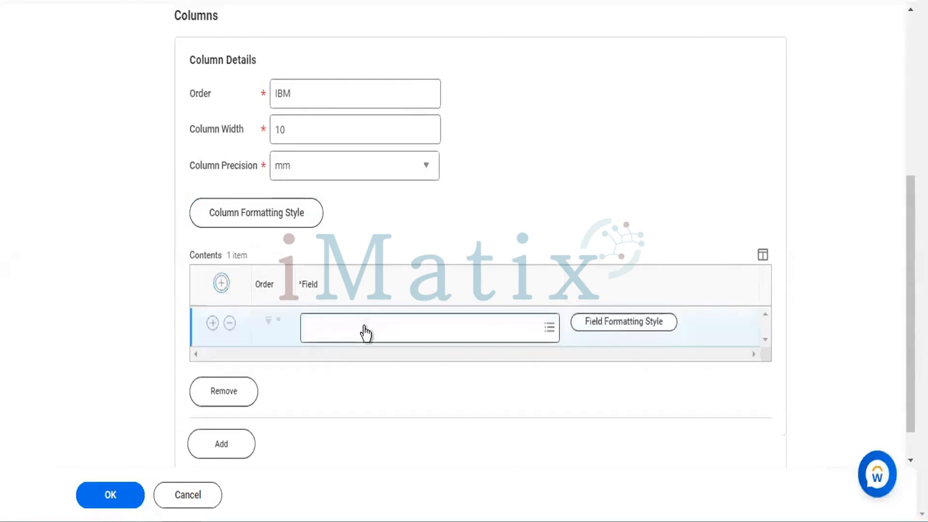
{"action": "left_click", "coordinate": [394, 321]}
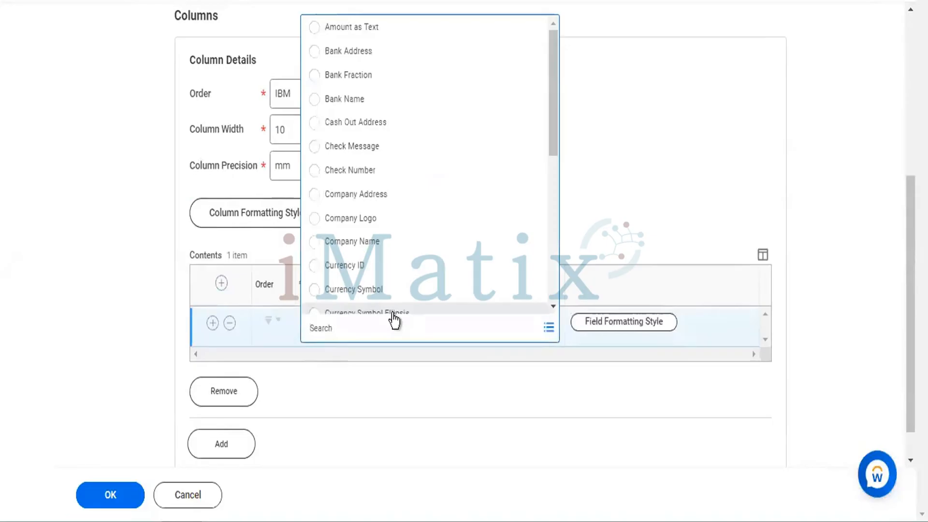
{"action": "scroll", "coordinate": [391, 228], "scroll_direction": "down", "scroll_amount": 1}
{"action": "scroll", "coordinate": [389, 226], "scroll_direction": "down", "scroll_amount": 3}
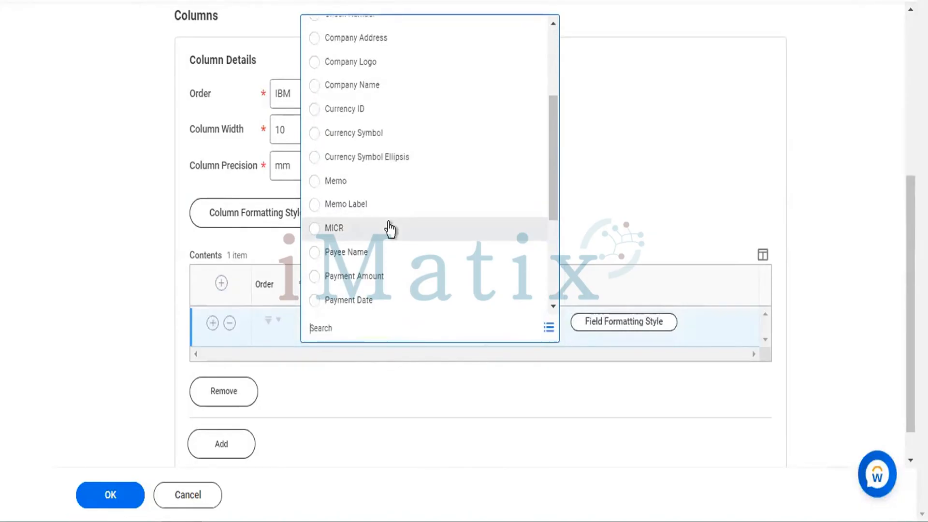
{"action": "scroll", "coordinate": [389, 227], "scroll_direction": "down", "scroll_amount": 4}
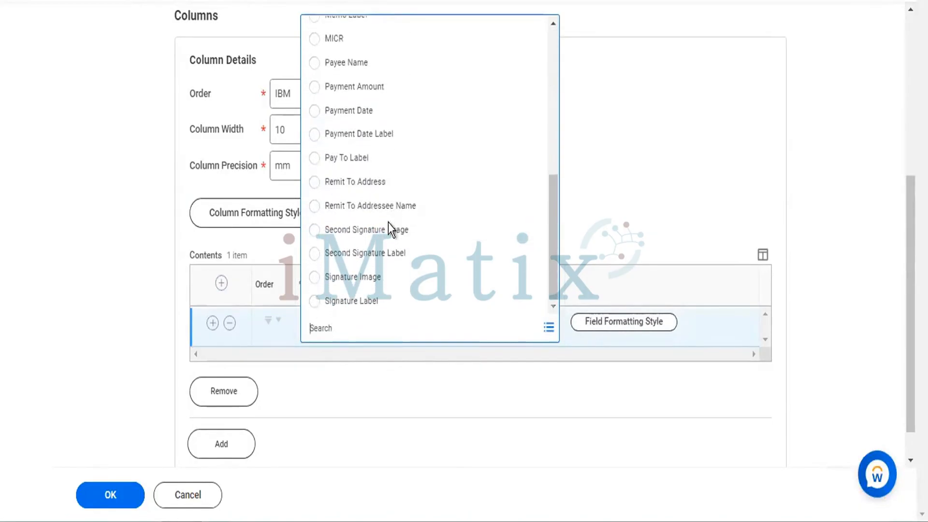
{"action": "scroll", "coordinate": [388, 227], "scroll_direction": "up", "scroll_amount": 6}
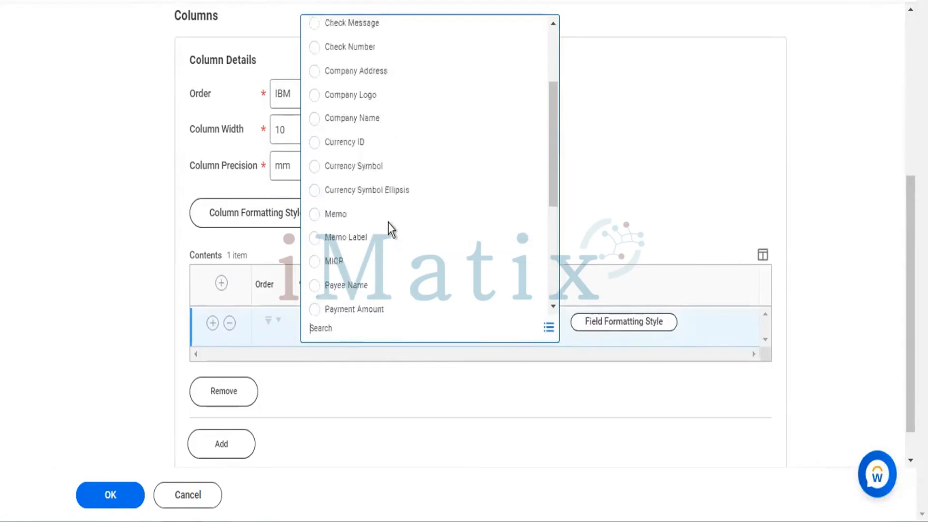
{"action": "scroll", "coordinate": [389, 227], "scroll_direction": "up", "scroll_amount": 2}
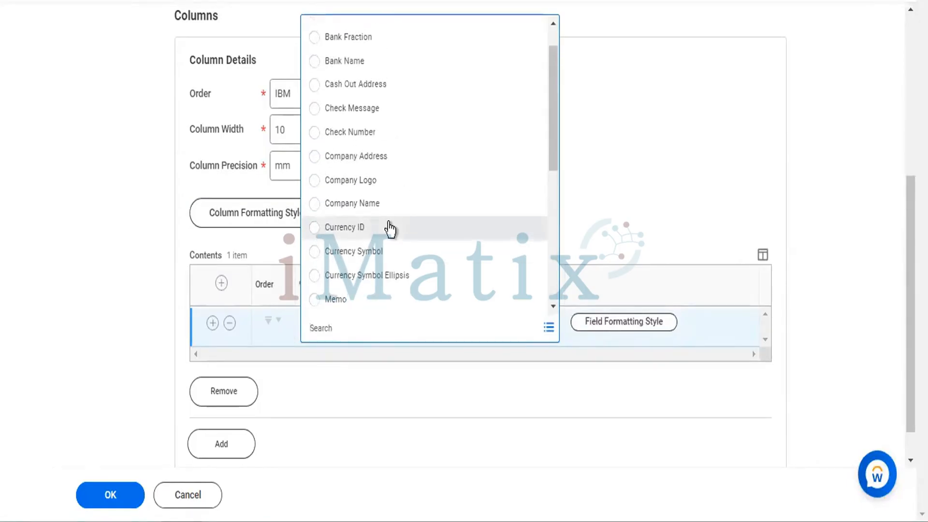
{"action": "scroll", "coordinate": [389, 227], "scroll_direction": "up", "scroll_amount": 1}
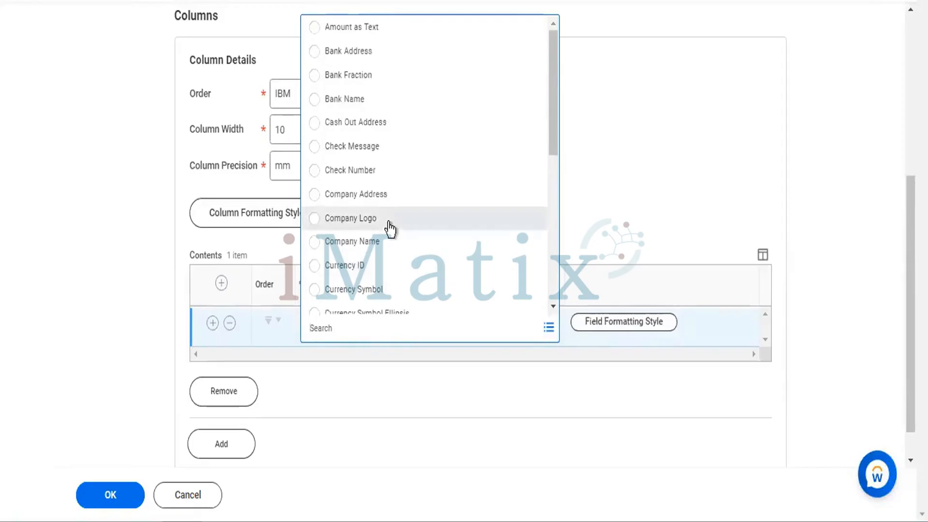
{"action": "scroll", "coordinate": [10, 114], "scroll_direction": "up", "scroll_amount": 6}
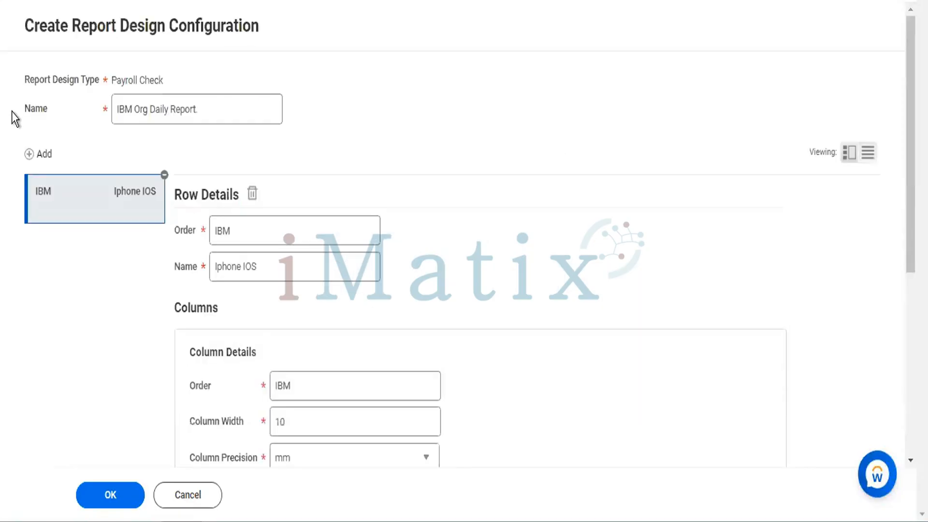
{"action": "triple_click", "coordinate": [140, 79]}
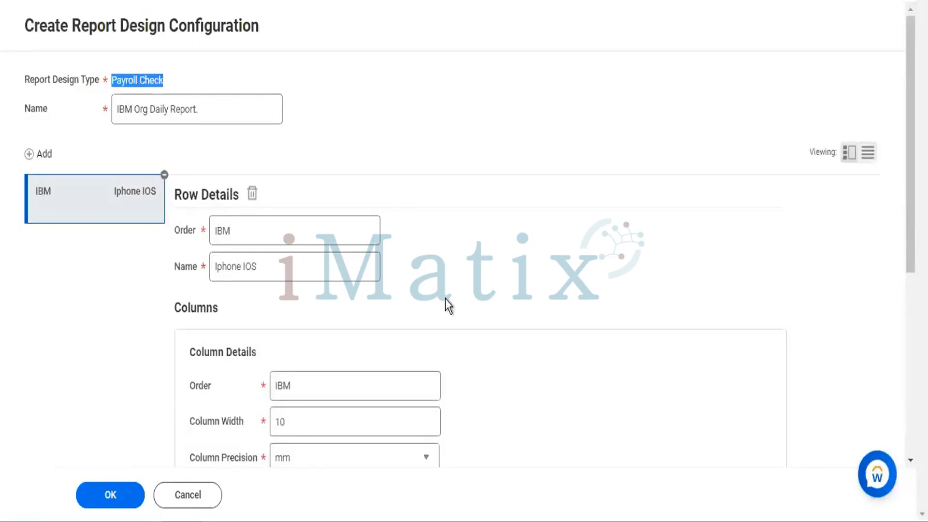
{"action": "scroll", "coordinate": [445, 299], "scroll_direction": "down", "scroll_amount": 5}
- Set the first contents row's field to Company Name and add another row with the field Currency ID
{"action": "left_click", "coordinate": [412, 291]}
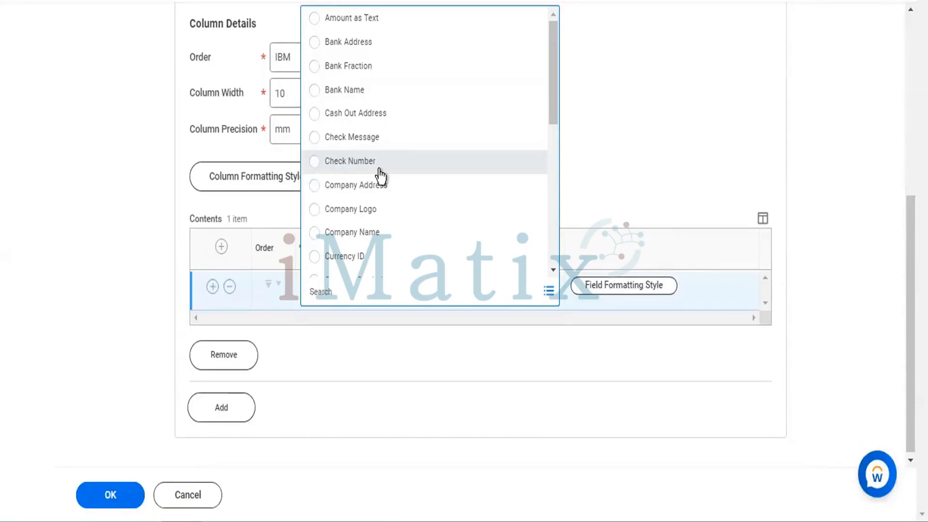
{"action": "scroll", "coordinate": [379, 169], "scroll_direction": "down", "scroll_amount": 3}
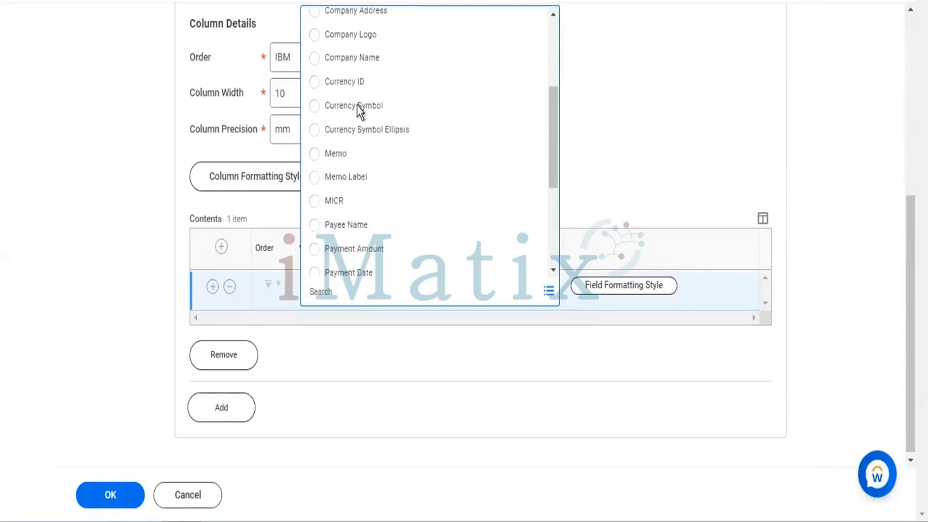
{"action": "left_click", "coordinate": [314, 58]}
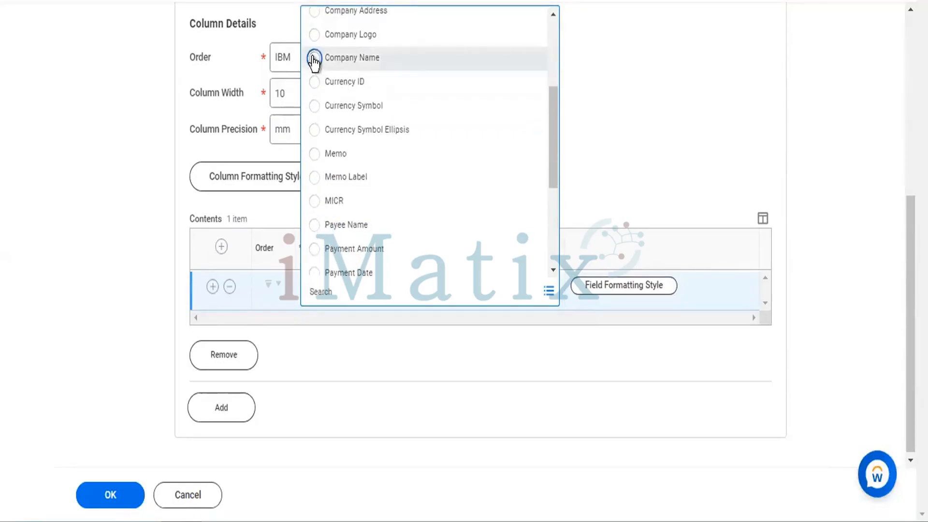
{"action": "left_click", "coordinate": [221, 249]}
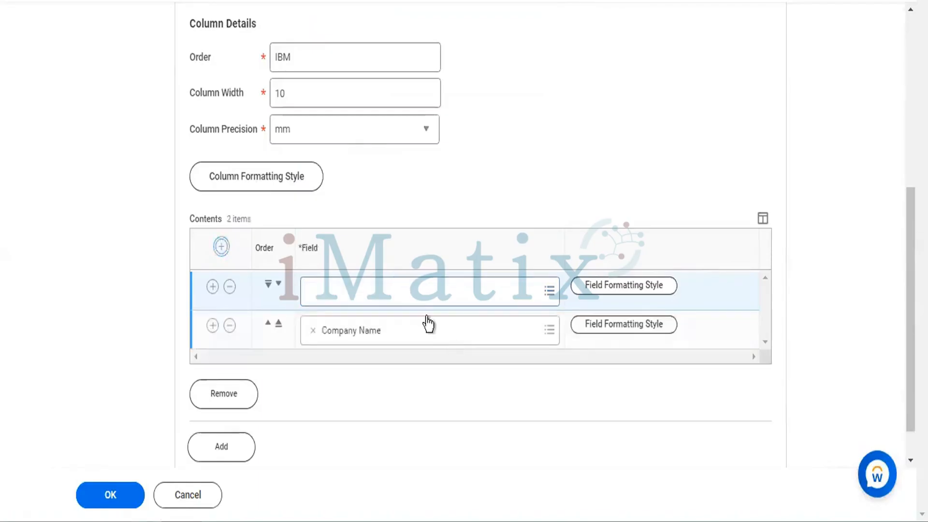
{"action": "left_click", "coordinate": [428, 300]}
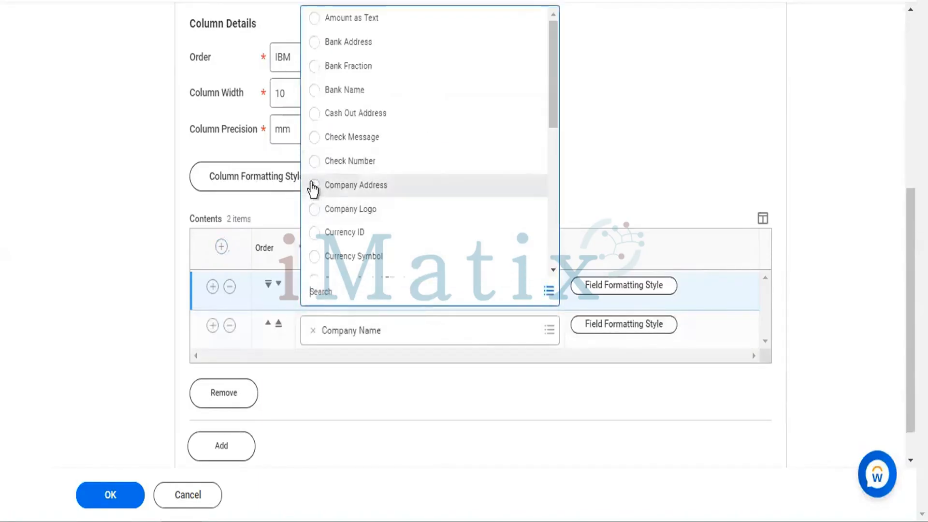
{"action": "left_click", "coordinate": [313, 233]}
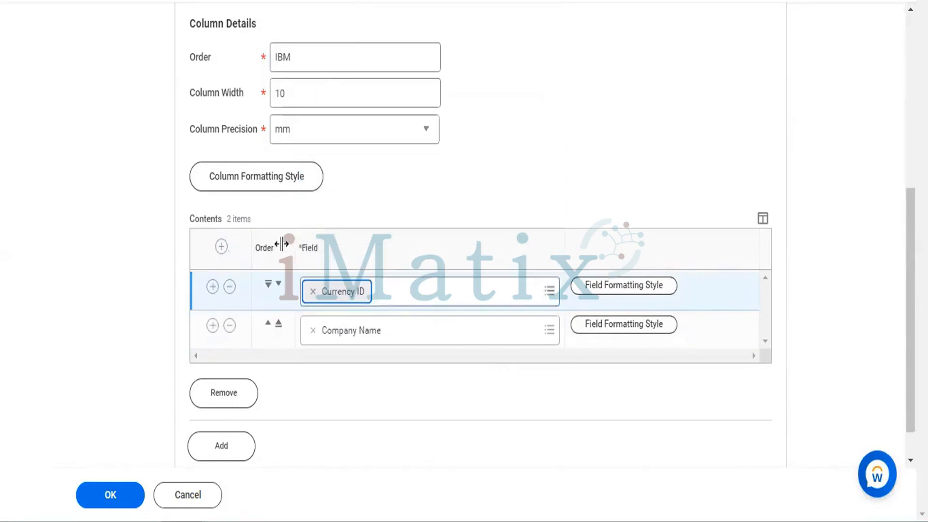
- Add two more rows to the Contents table, one with the field Payee Name and one with Payment Date
{"action": "left_click", "coordinate": [221, 246]}
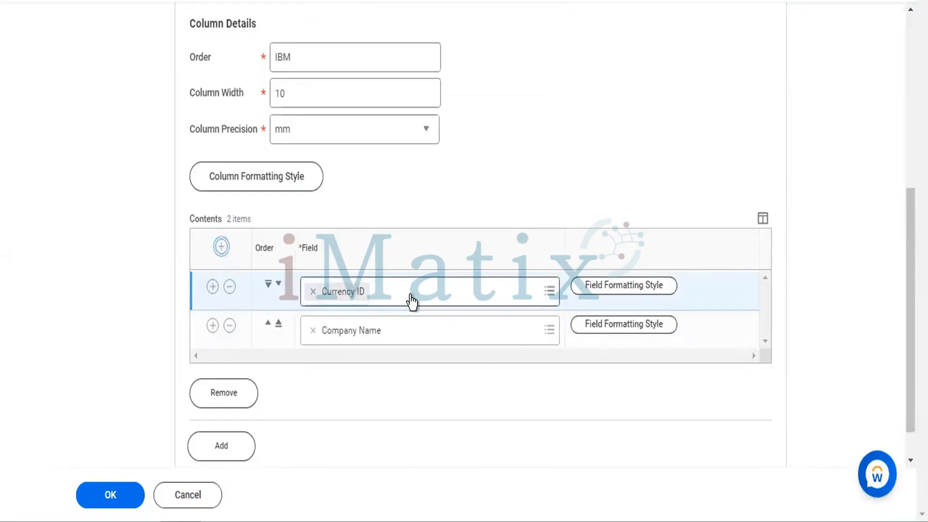
{"action": "left_click", "coordinate": [411, 294]}
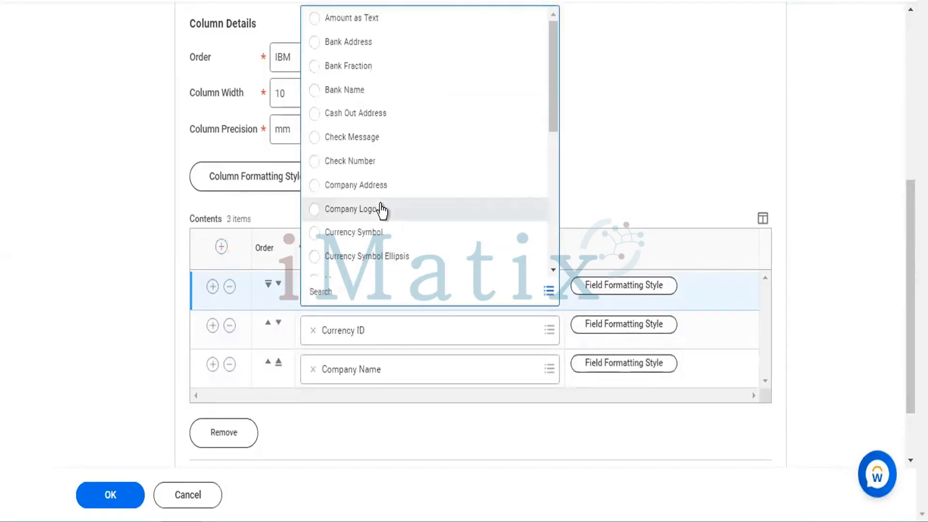
{"action": "scroll", "coordinate": [382, 210], "scroll_direction": "down", "scroll_amount": 3}
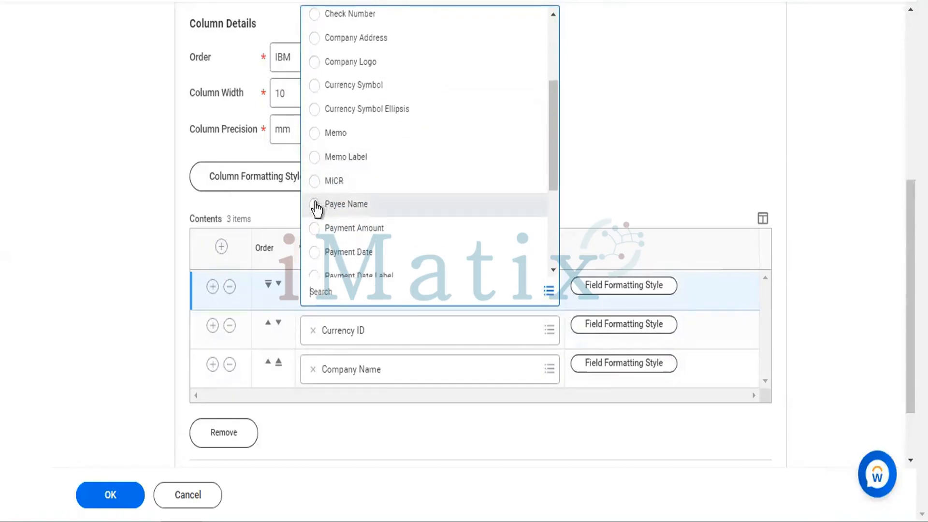
{"action": "left_click", "coordinate": [315, 204]}
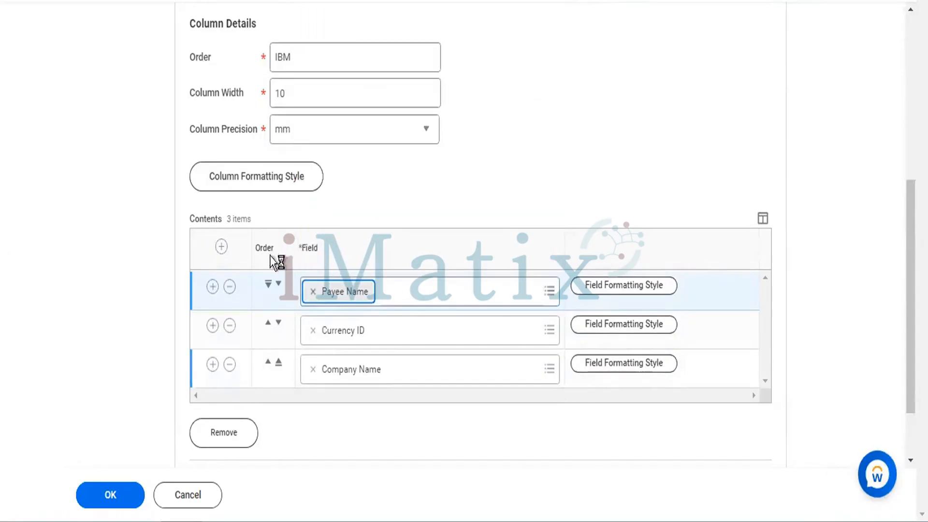
{"action": "left_click", "coordinate": [221, 247]}
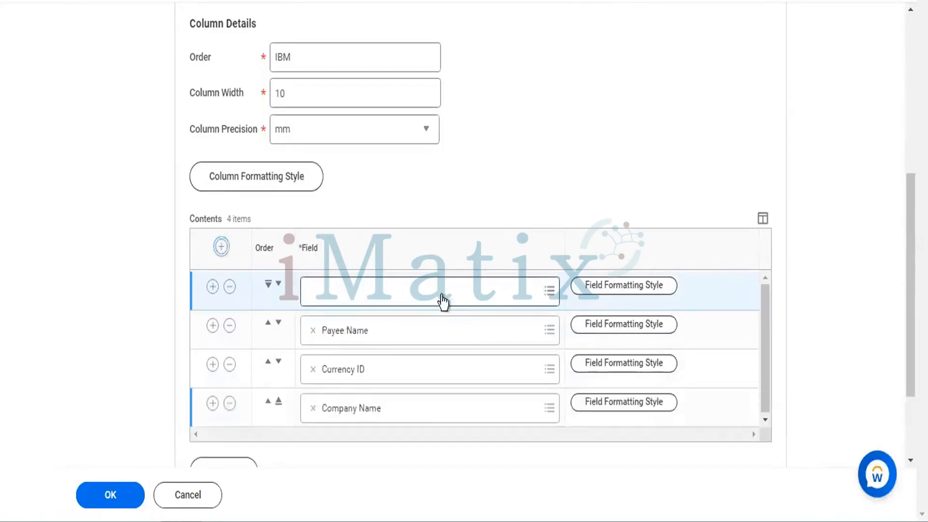
{"action": "left_click", "coordinate": [417, 296]}
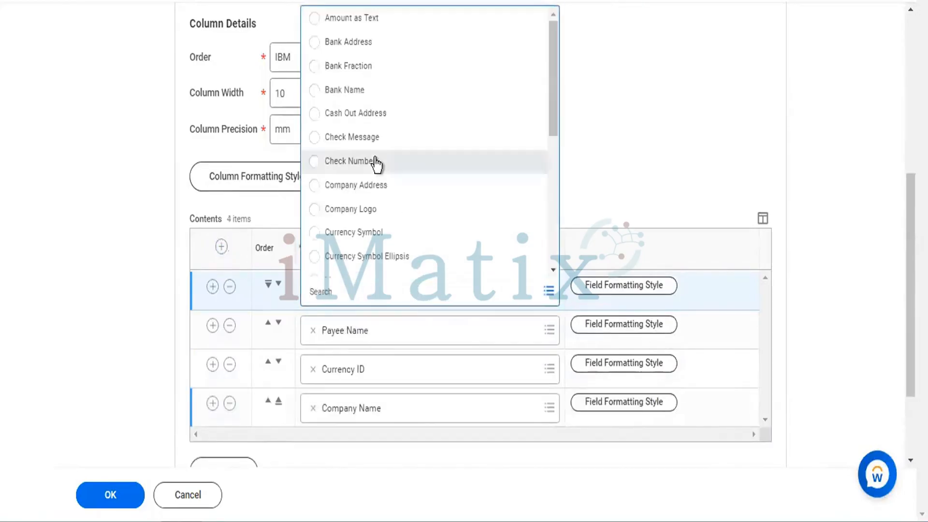
{"action": "scroll", "coordinate": [337, 168], "scroll_direction": "down", "scroll_amount": 5}
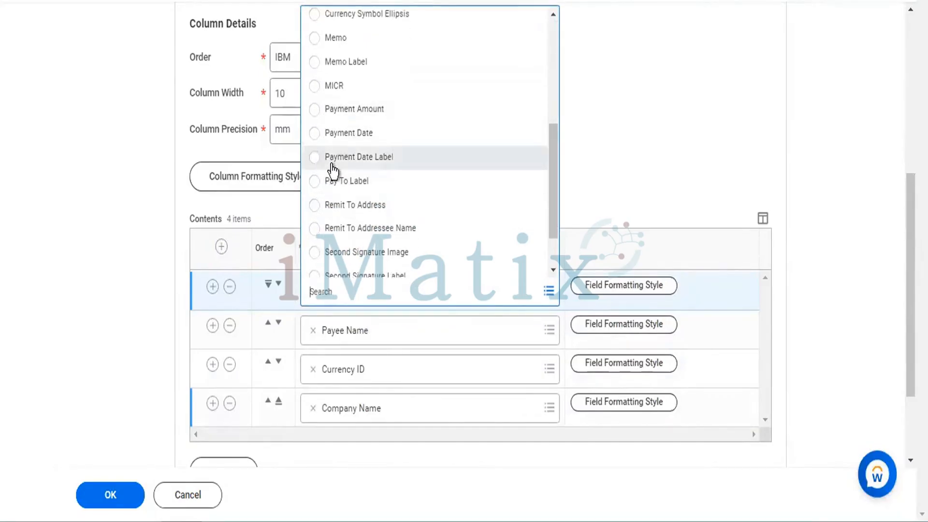
{"action": "left_click", "coordinate": [314, 137]}
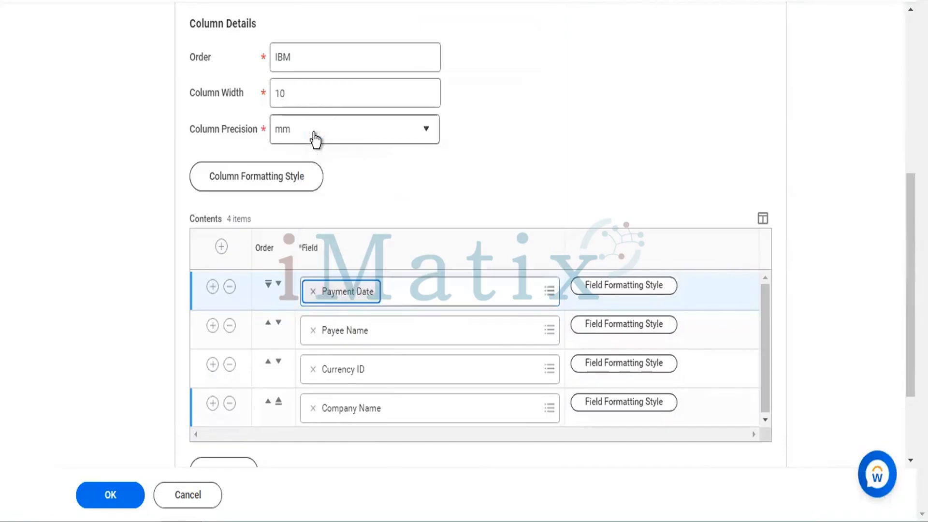
- Override the position in the Payment Date field's formatting style and set Position Top to 1
{"action": "scroll", "coordinate": [551, 196], "scroll_direction": "down", "scroll_amount": 3}
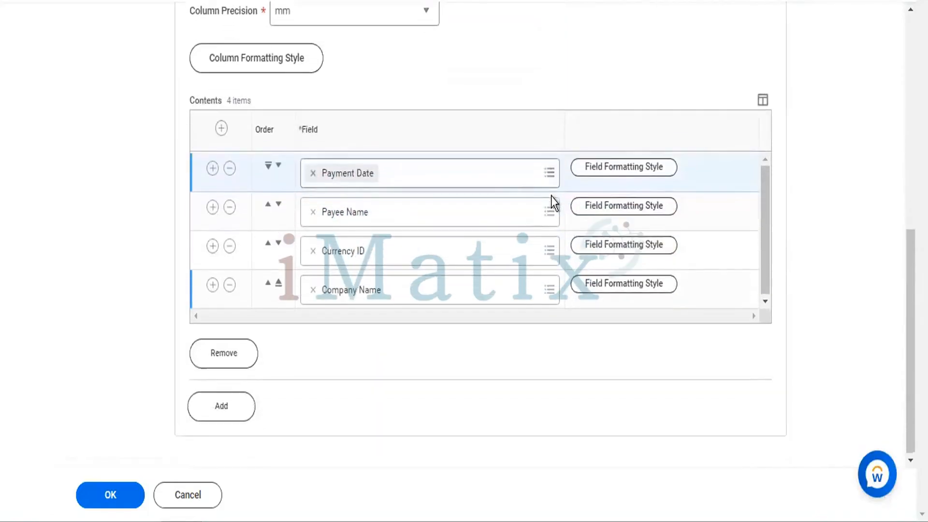
{"action": "left_click", "coordinate": [620, 176]}
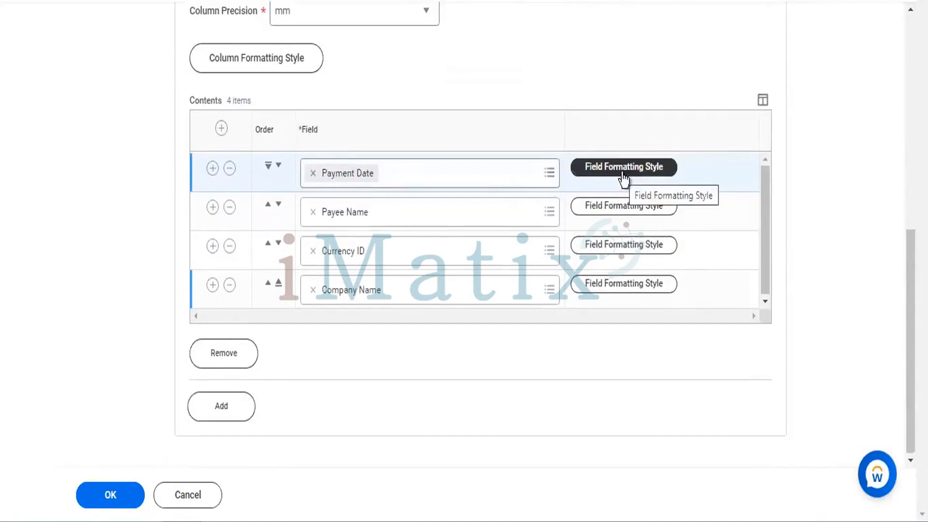
{"action": "left_click", "coordinate": [624, 178]}
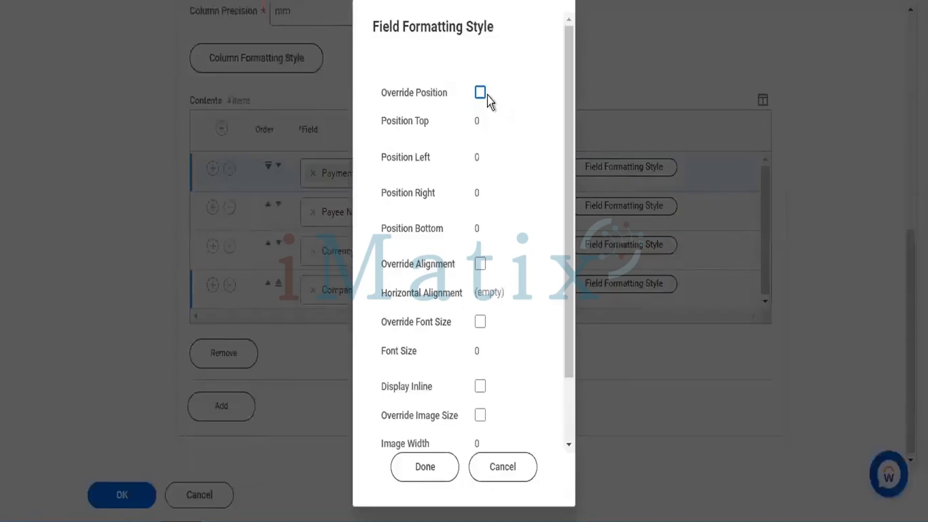
{"action": "left_click", "coordinate": [480, 93]}
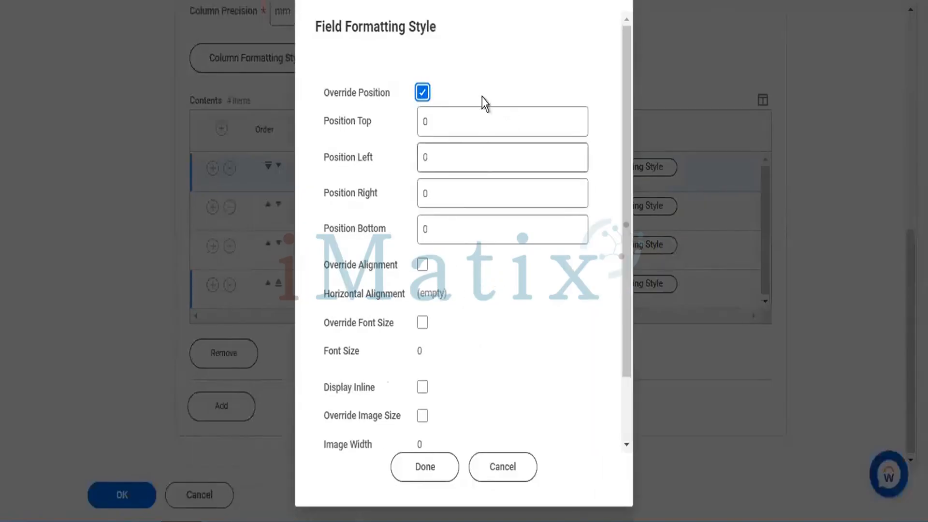
{"action": "left_click", "coordinate": [471, 119]}
{"action": "key", "text": "BackSpace"}
{"action": "type", "text": "1"}
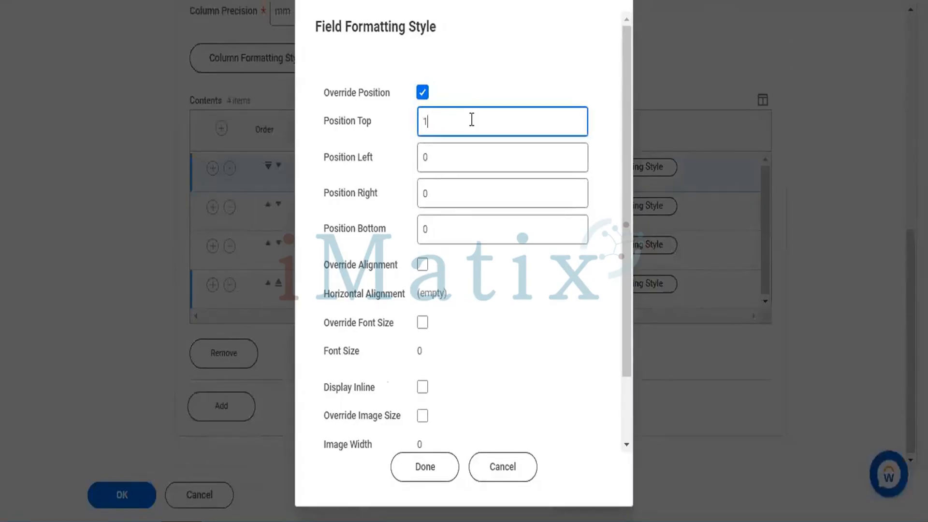
- Set Position Left and Position Right to 1 for the Payment Date field and apply the formatting style
{"action": "left_click", "coordinate": [453, 164]}
{"action": "key", "text": "BackSpace"}
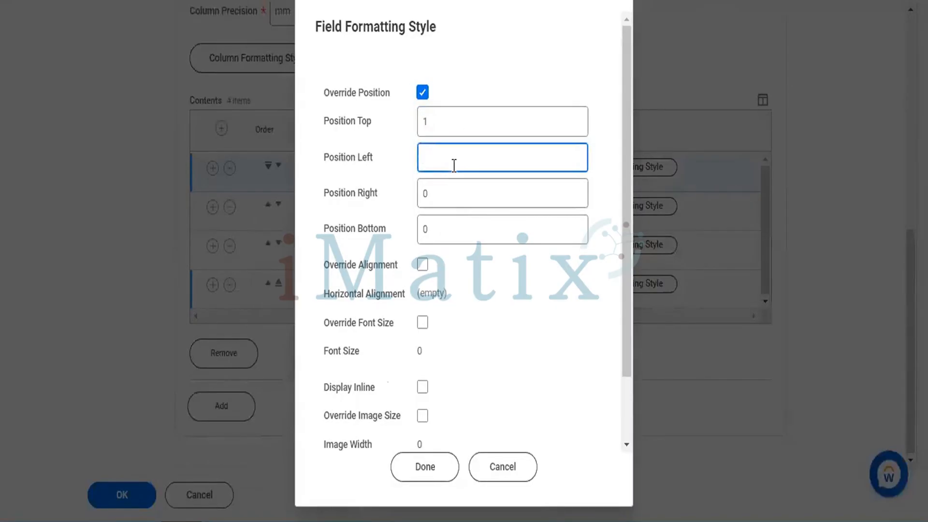
{"action": "type", "text": "1"}
{"action": "left_click", "coordinate": [442, 192]}
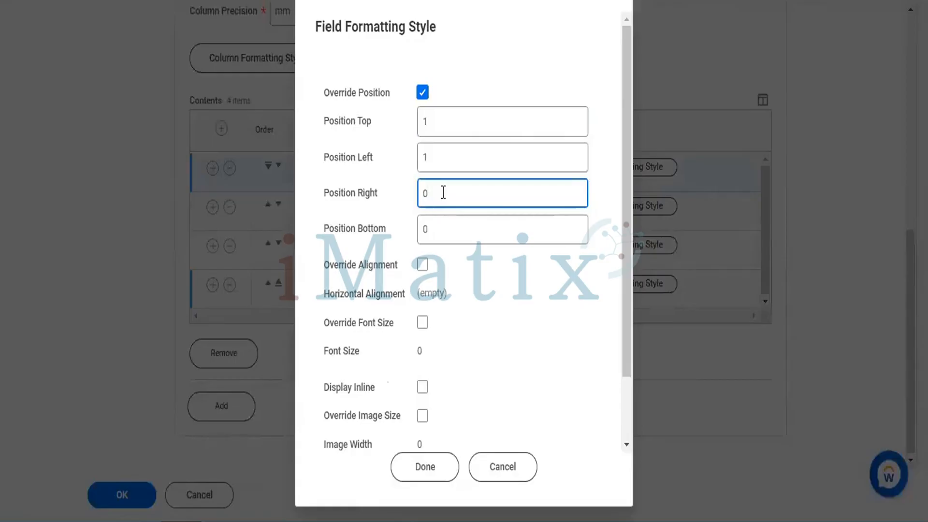
{"action": "key", "text": "BackSpace"}
{"action": "type", "text": "1"}
{"action": "left_click", "coordinate": [441, 220]}
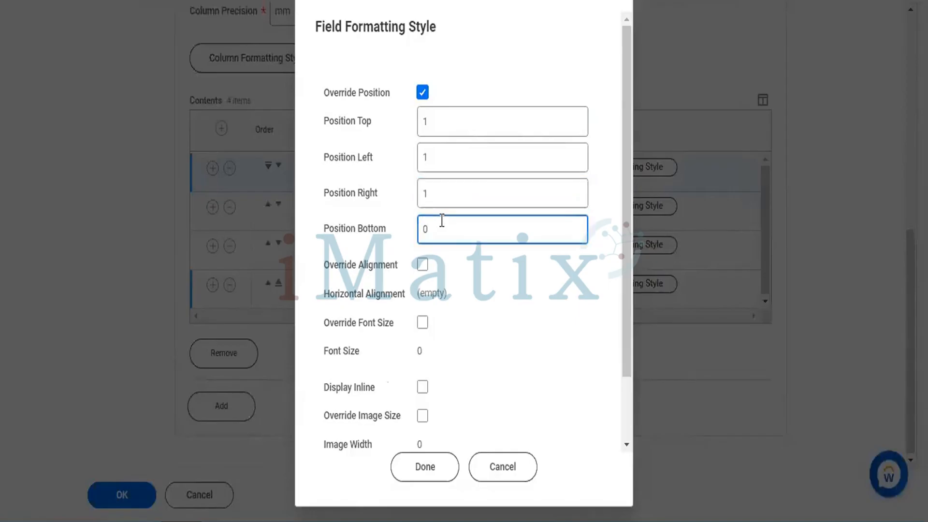
{"action": "scroll", "coordinate": [497, 315], "scroll_direction": "down", "scroll_amount": 2}
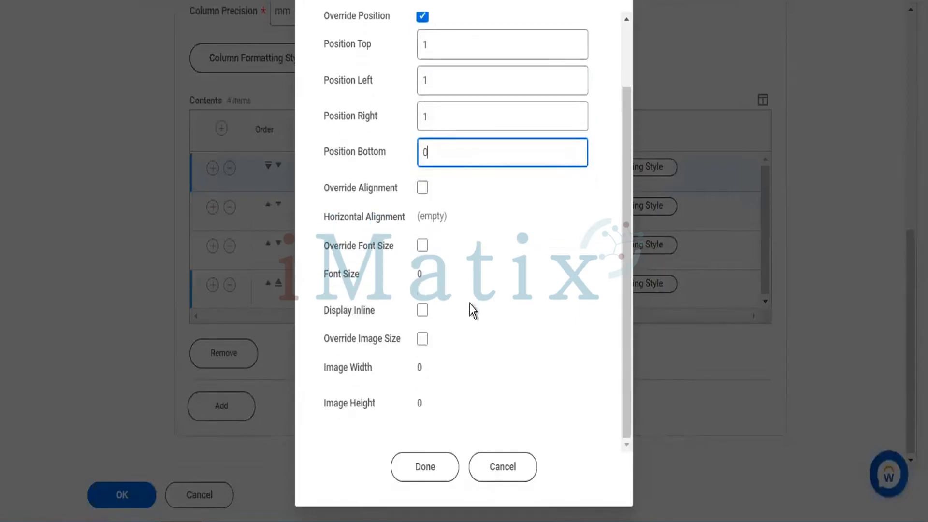
{"action": "left_click", "coordinate": [425, 470]}
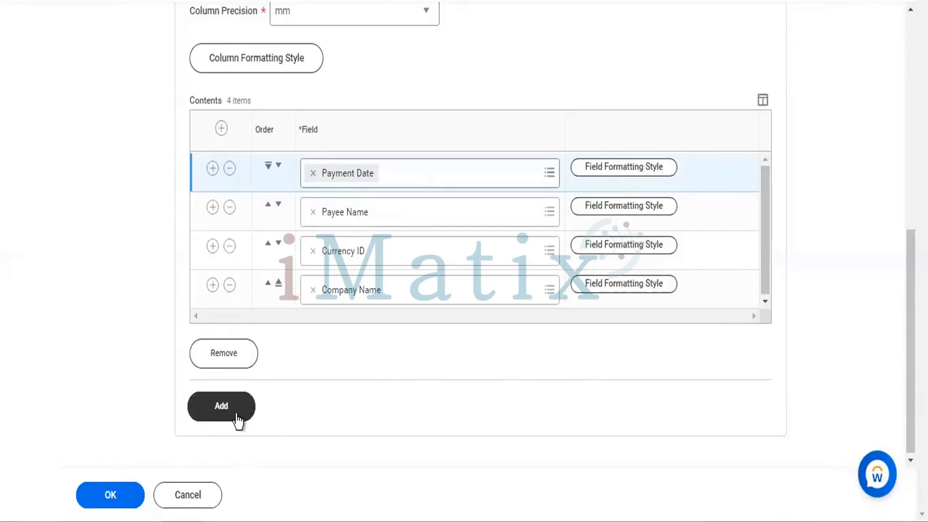
- Add a second Column Details block below the first column's contents
{"action": "left_click", "coordinate": [238, 421]}
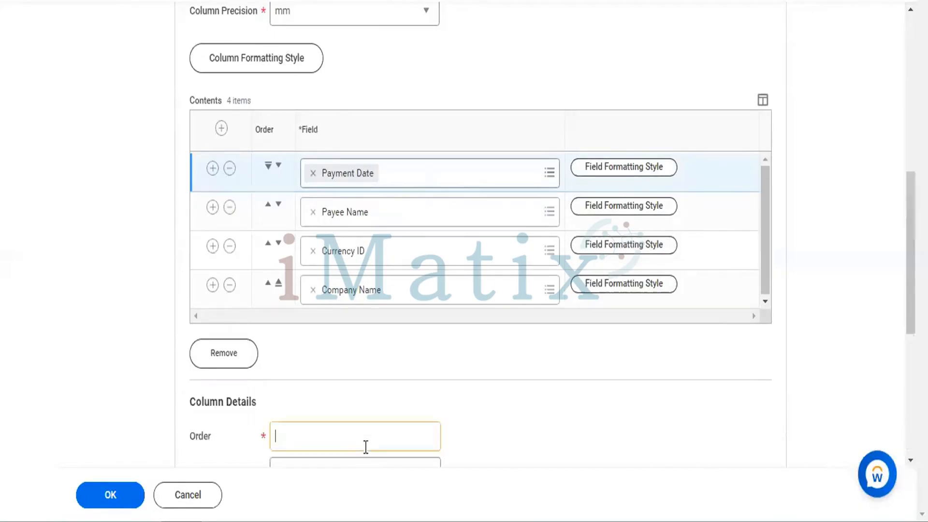
{"action": "scroll", "coordinate": [468, 398], "scroll_direction": "down", "scroll_amount": 7}
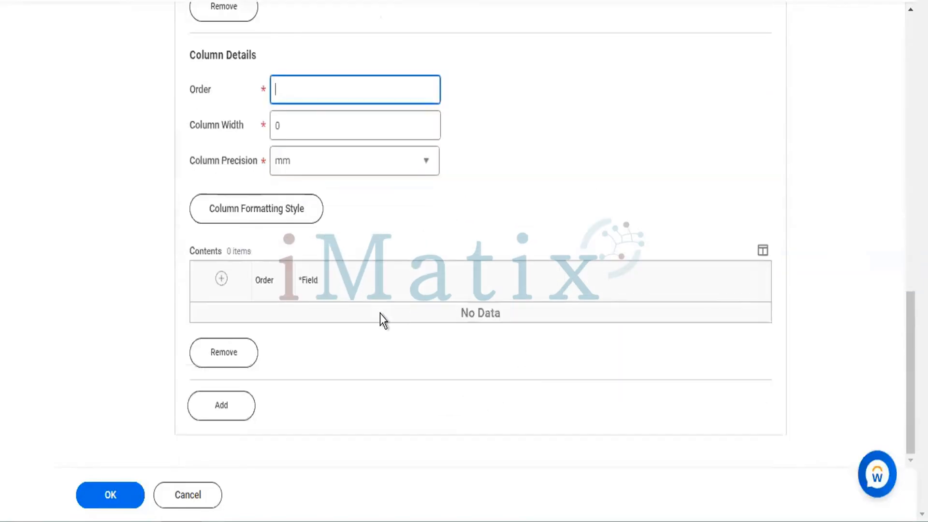
- Remove the empty second Column Details block and submit the report design configuration
{"action": "left_click", "coordinate": [230, 364]}
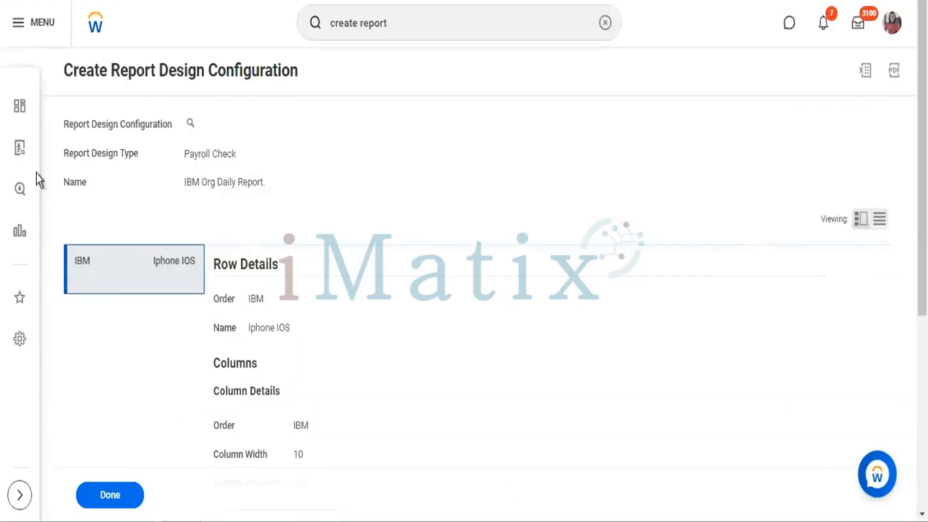
{"action": "scroll", "coordinate": [309, 332], "scroll_direction": "down", "scroll_amount": 6}
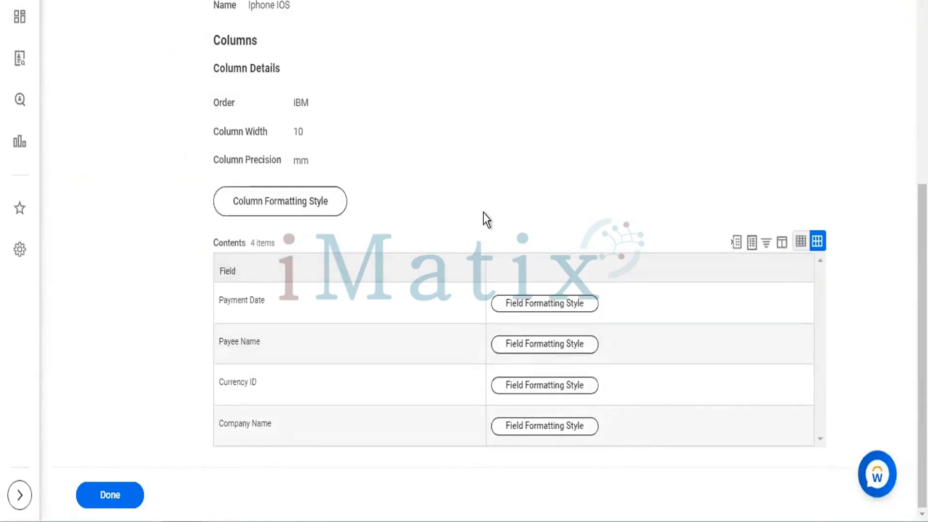
{"action": "scroll", "coordinate": [483, 218], "scroll_direction": "up", "scroll_amount": 7}
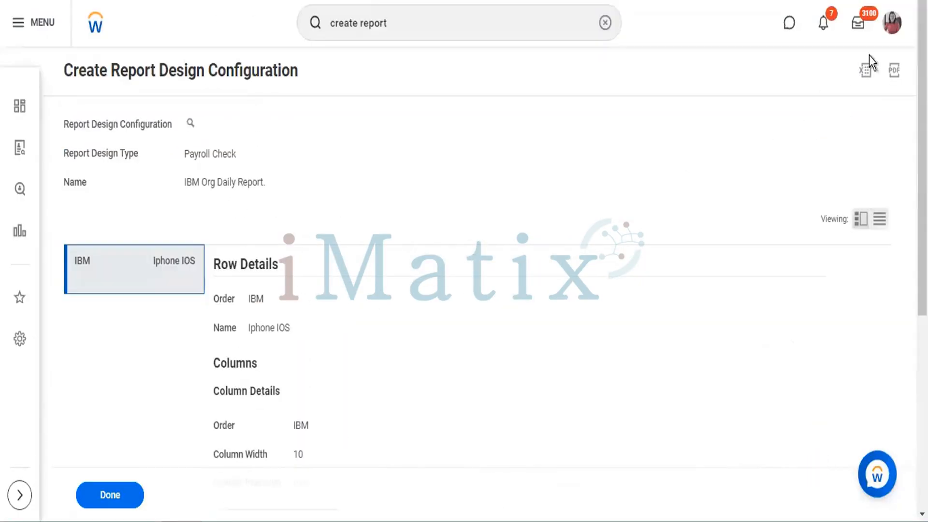
- Export the whole configuration page and its Contents table to Excel, downloading both files
{"action": "left_click", "coordinate": [864, 71]}
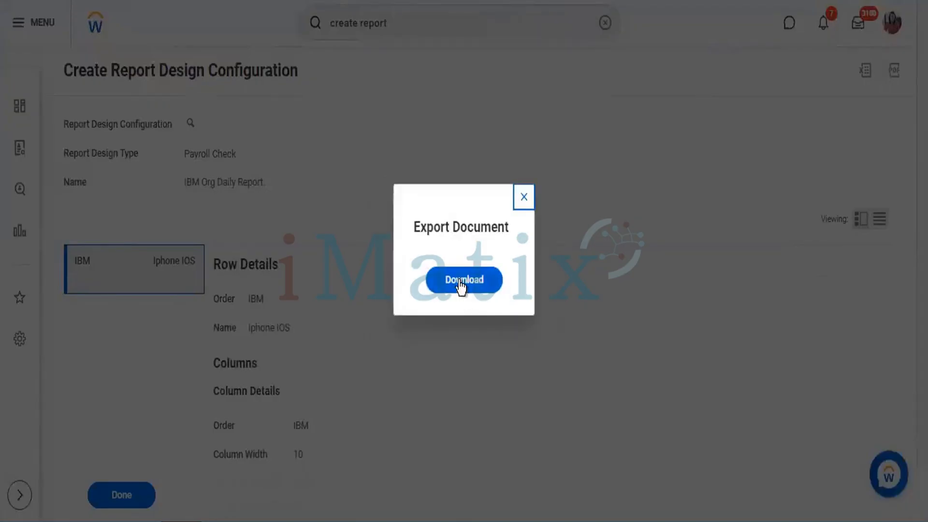
{"action": "left_click", "coordinate": [461, 289]}
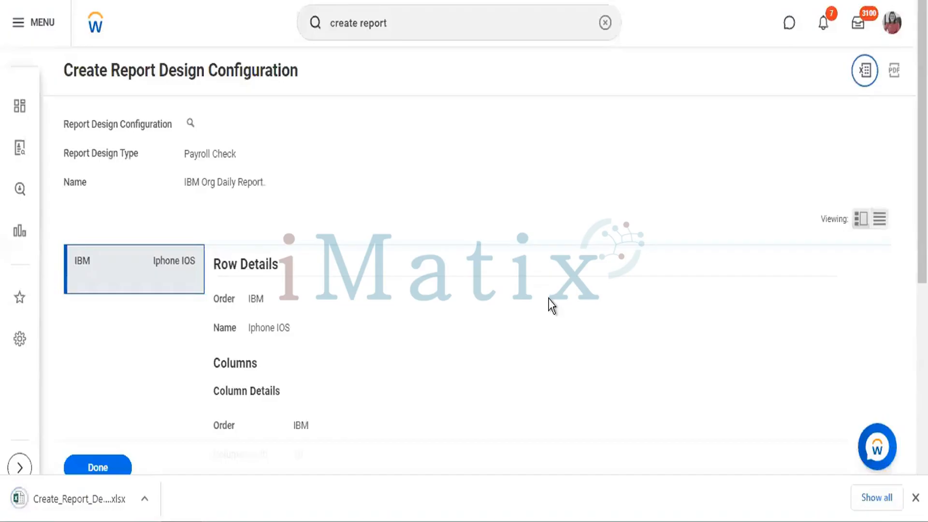
{"action": "scroll", "coordinate": [550, 305], "scroll_direction": "down", "scroll_amount": 7}
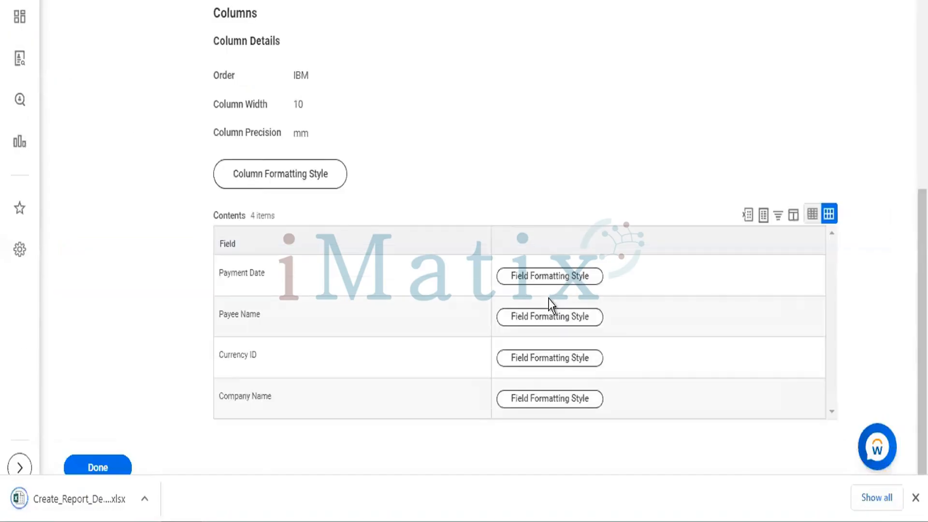
{"action": "left_click", "coordinate": [747, 213]}
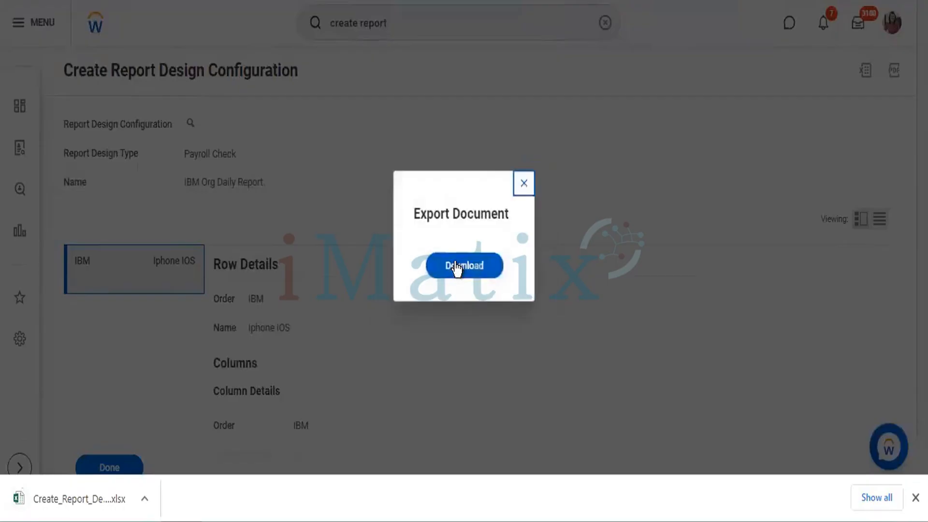
{"action": "left_click", "coordinate": [455, 268]}
- Finish the configuration task and open the downloaded Contents workbook in Excel with editing enabled
{"action": "scroll", "coordinate": [493, 304], "scroll_direction": "down", "scroll_amount": 7}
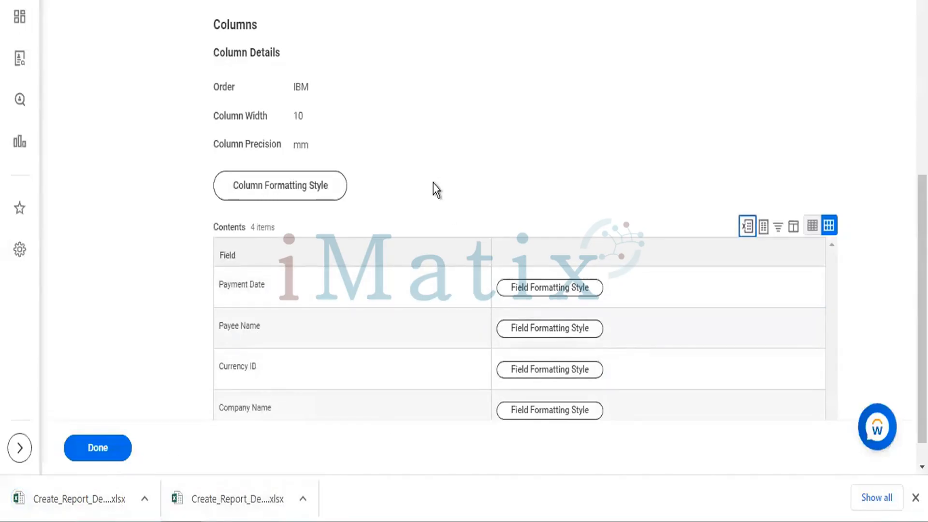
{"action": "scroll", "coordinate": [437, 190], "scroll_direction": "down", "scroll_amount": 1}
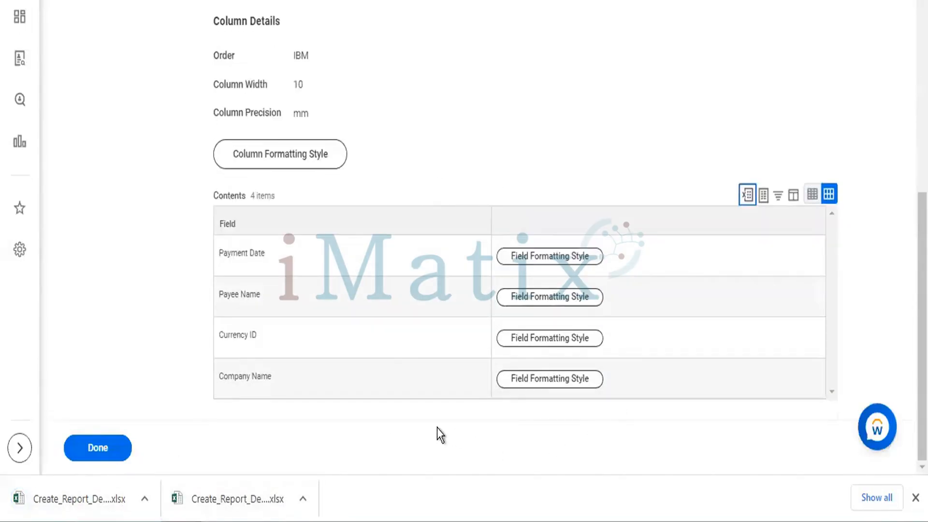
{"action": "scroll", "coordinate": [581, 118], "scroll_direction": "up", "scroll_amount": 8}
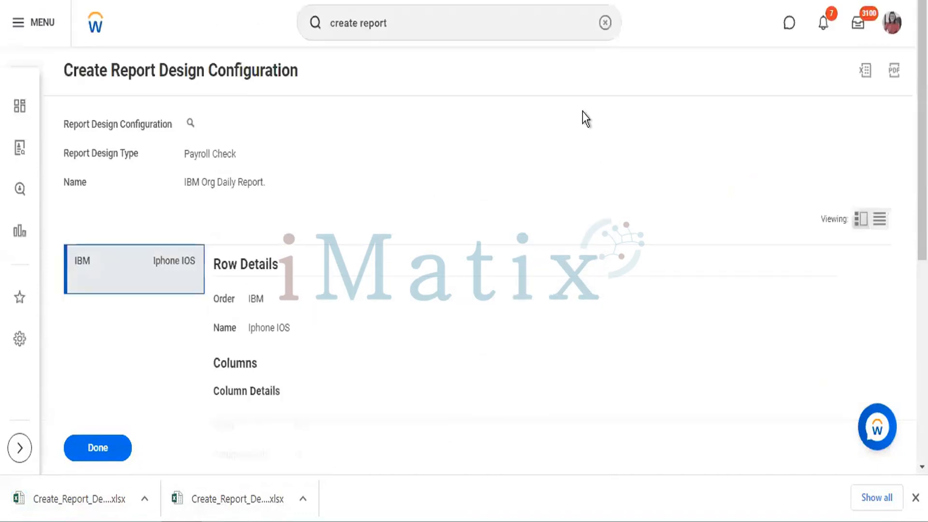
{"action": "scroll", "coordinate": [581, 111], "scroll_direction": "down", "scroll_amount": 8}
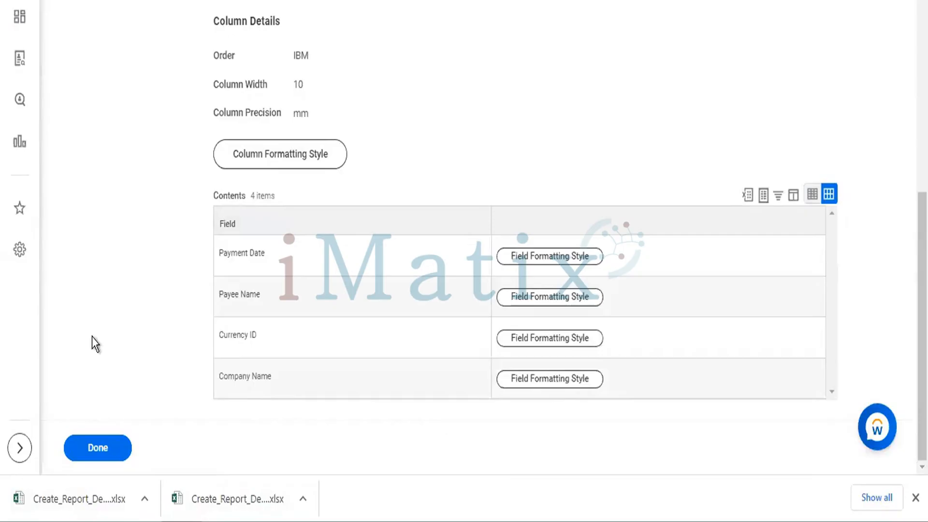
{"action": "left_click", "coordinate": [93, 448]}
{"action": "left_click", "coordinate": [83, 505]}
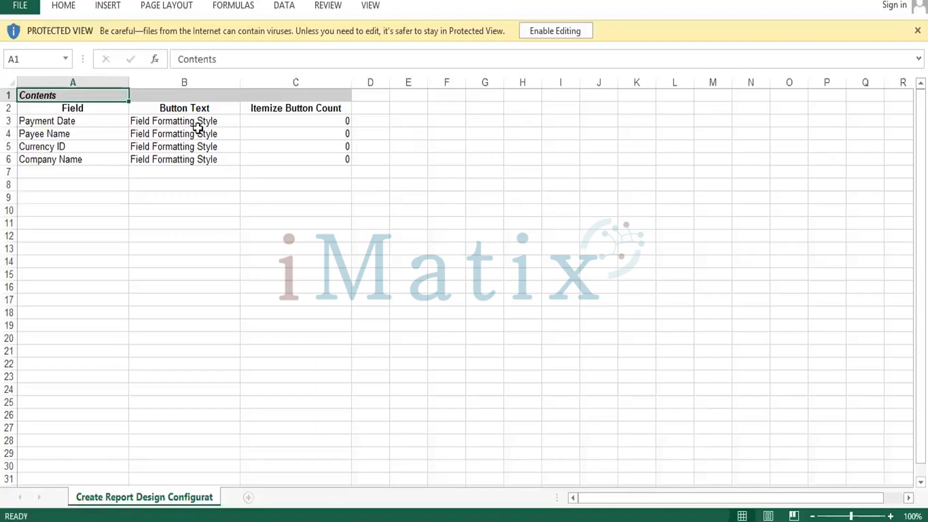
{"action": "left_click", "coordinate": [198, 131]}
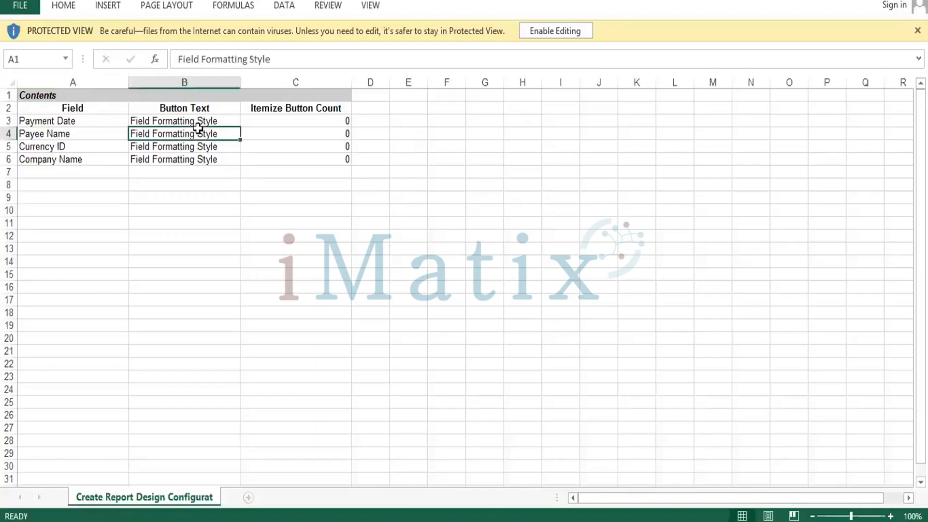
{"action": "left_click", "coordinate": [573, 31]}
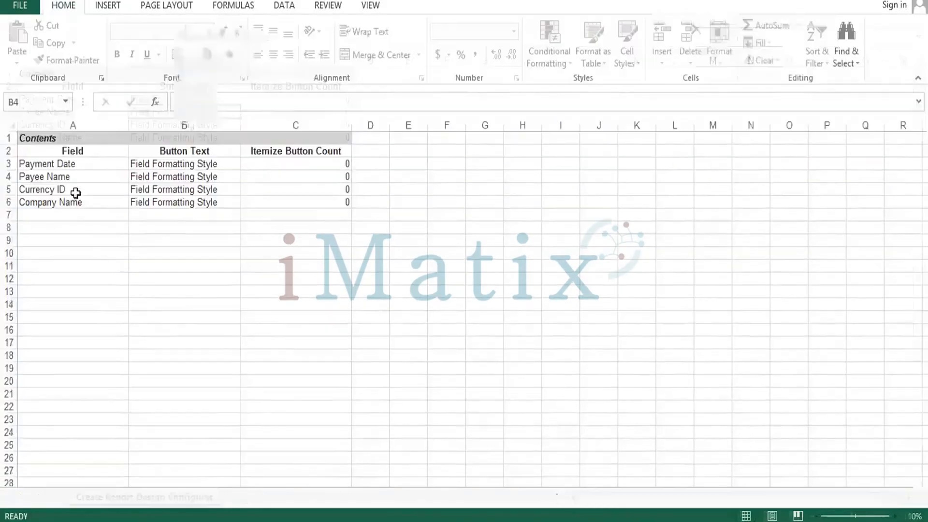
- Enter the headers Sl.No, Org, Client and Agents in cells A8 to D8, below the exported contents
{"action": "left_click", "coordinate": [62, 220]}
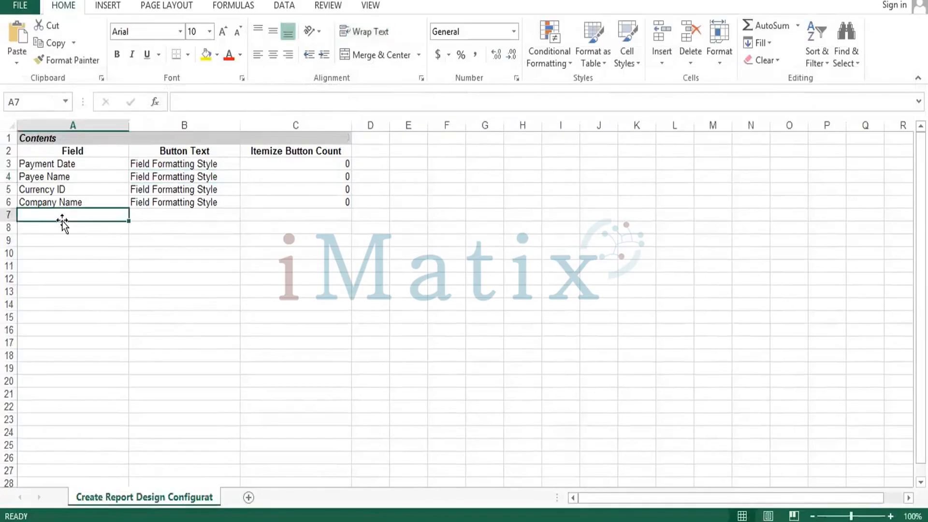
{"action": "key", "text": "Down"}
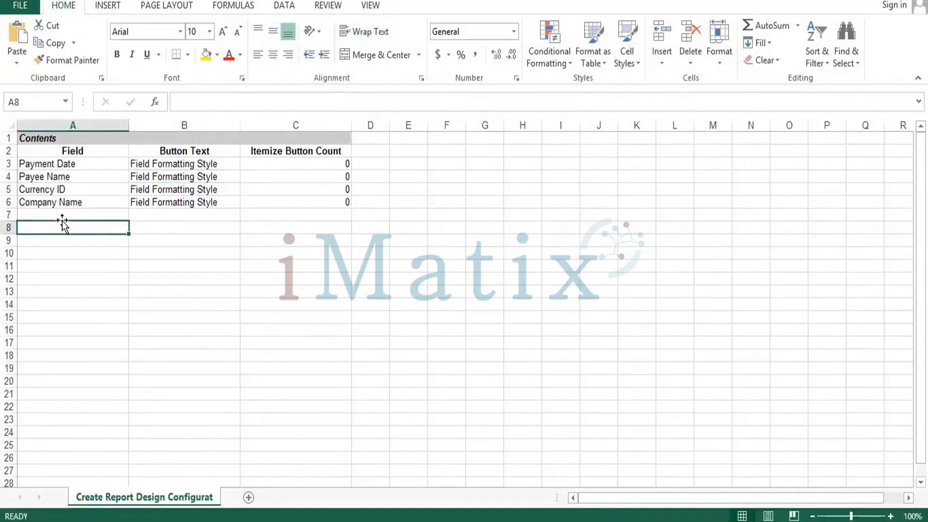
{"action": "type", "text": "Sl.No"}
{"action": "key", "text": "Tab"}
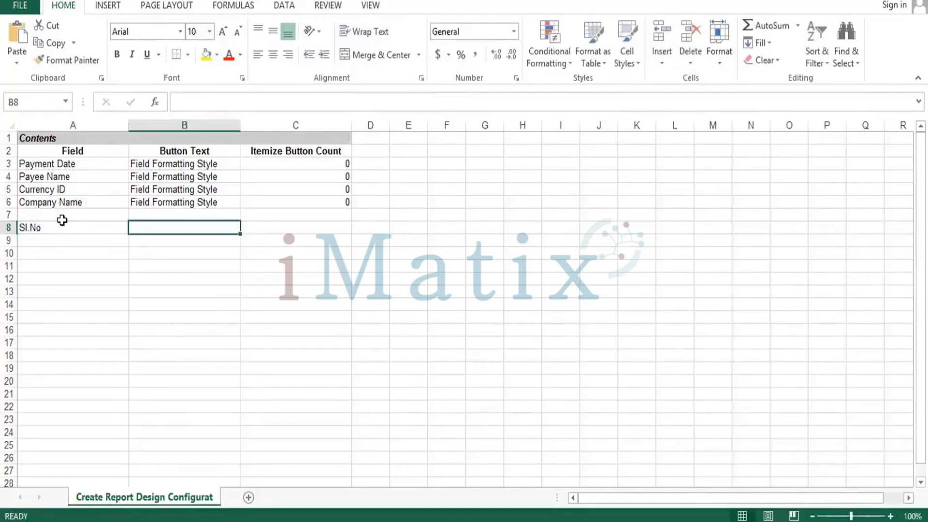
{"action": "type", "text": "Org"}
{"action": "key", "text": "Tab"}
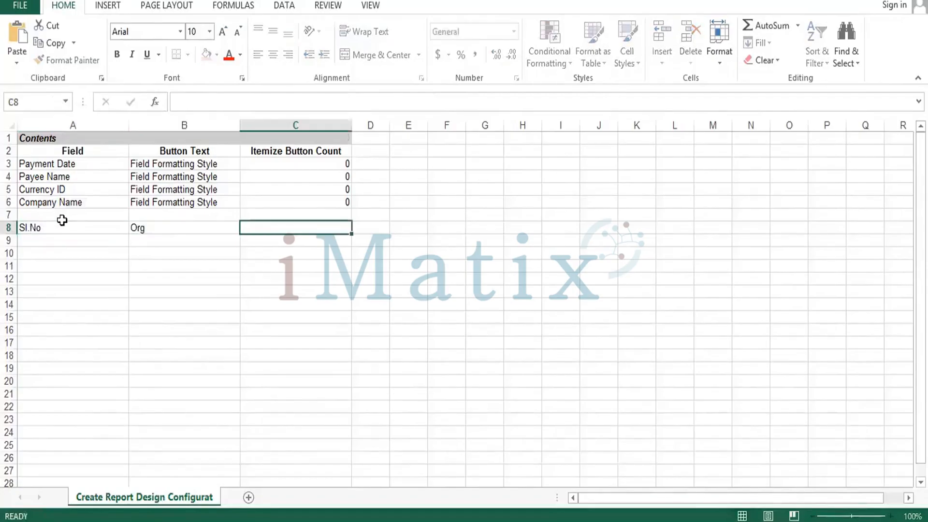
{"action": "type", "text": "Client"}
{"action": "key", "text": "Tab"}
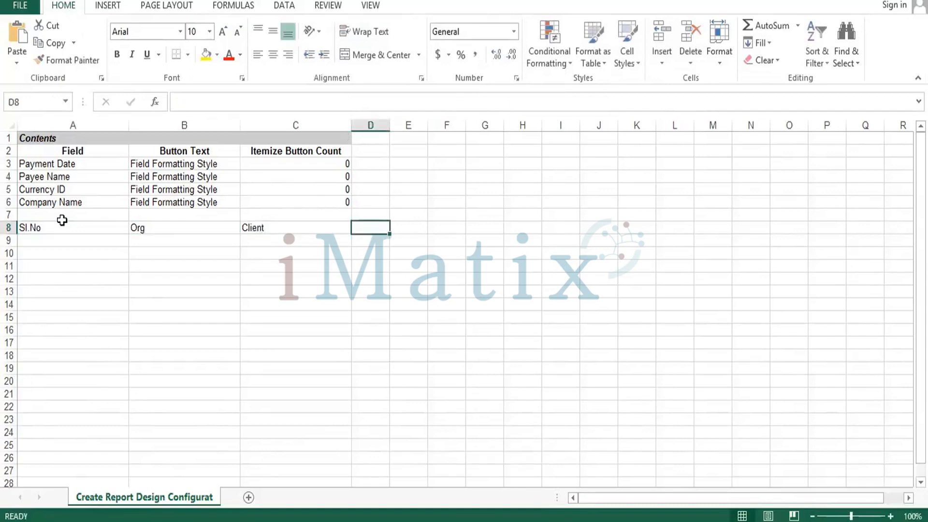
{"action": "type", "text": "Agents"}
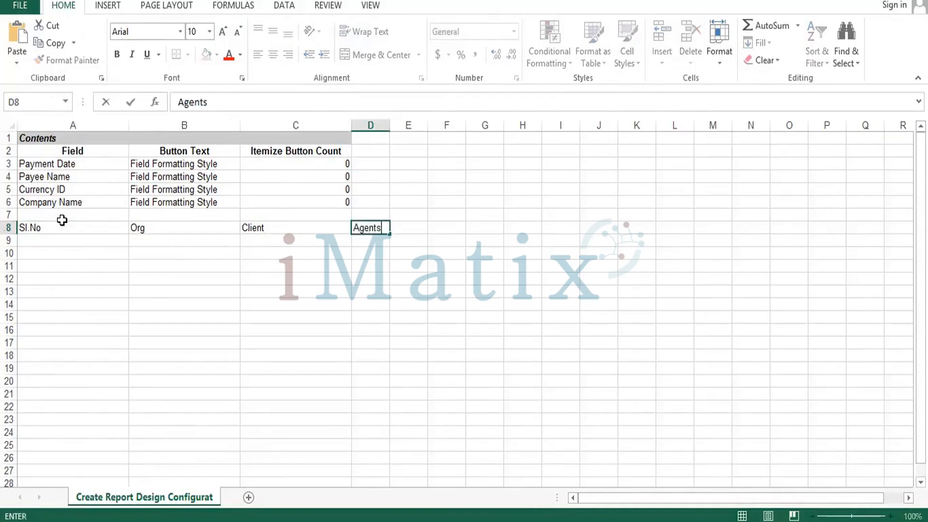
{"action": "key", "text": "Tab"}
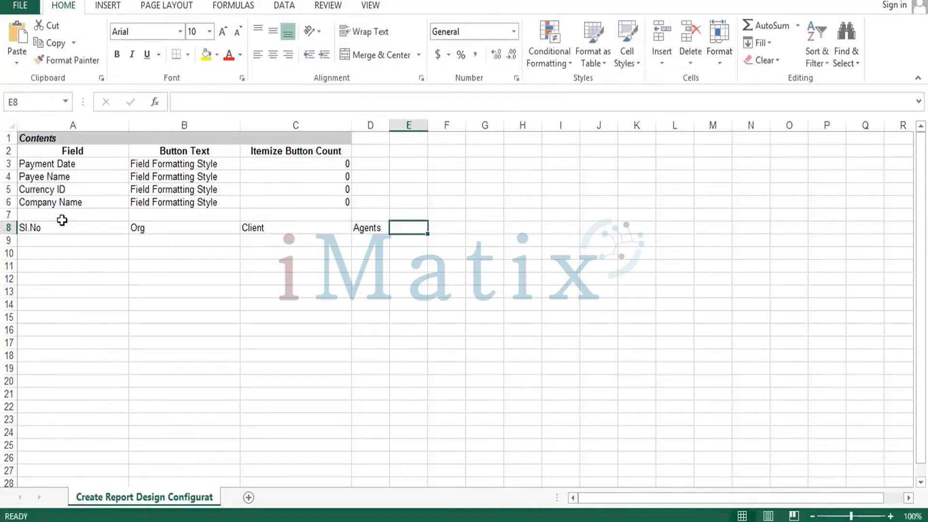
- Enter the headers Emp ID, TL and Manager in cells E8 to G8 and widen columns D to H
{"action": "type", "text": "Emp ID"}
{"action": "key", "text": "Tab"}
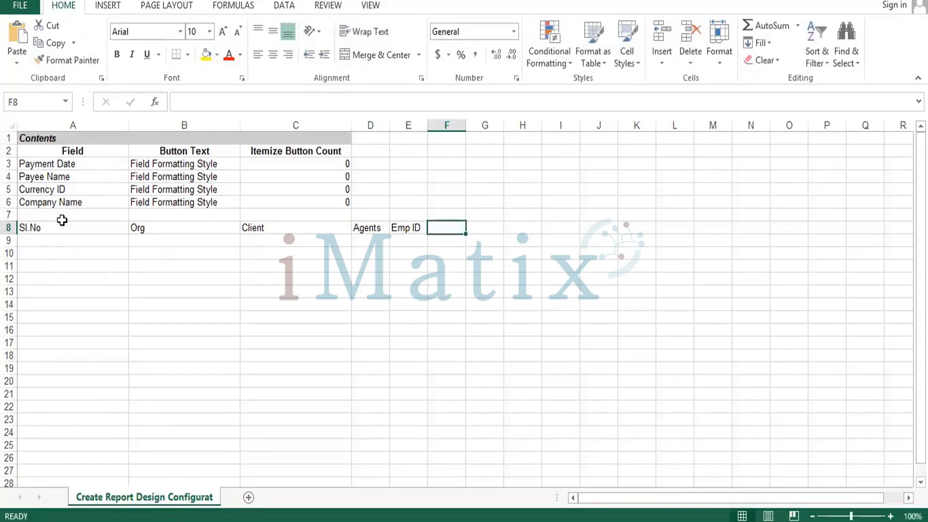
{"action": "type", "text": "TL"}
{"action": "key", "text": "Tab"}
{"action": "type", "text": "Mange"}
{"action": "key", "text": "BackSpace"}
{"action": "key", "text": "BackSpace"}
{"action": "key", "text": "BackSpace"}
{"action": "type", "text": "nager"}
{"action": "key", "text": "Tab"}
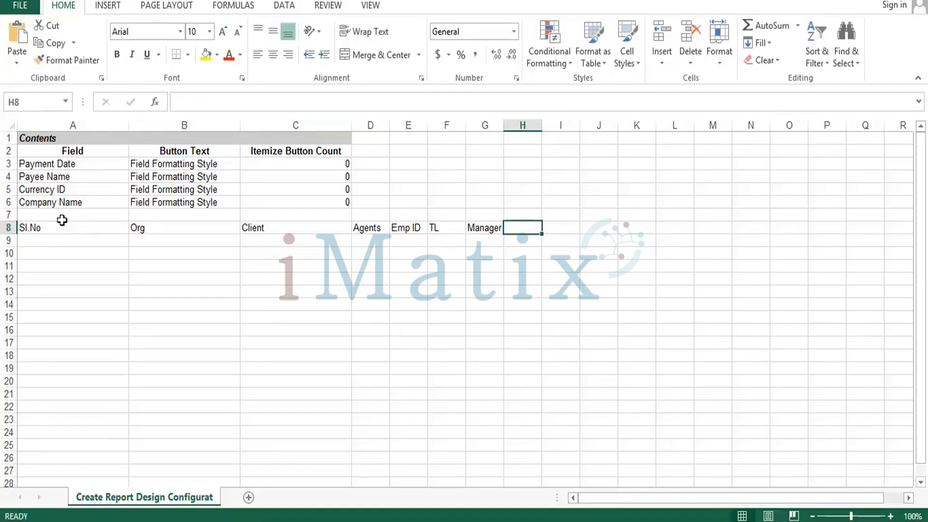
{"action": "left_click_drag", "start_coordinate": [390, 126], "coordinate": [705, 131]}
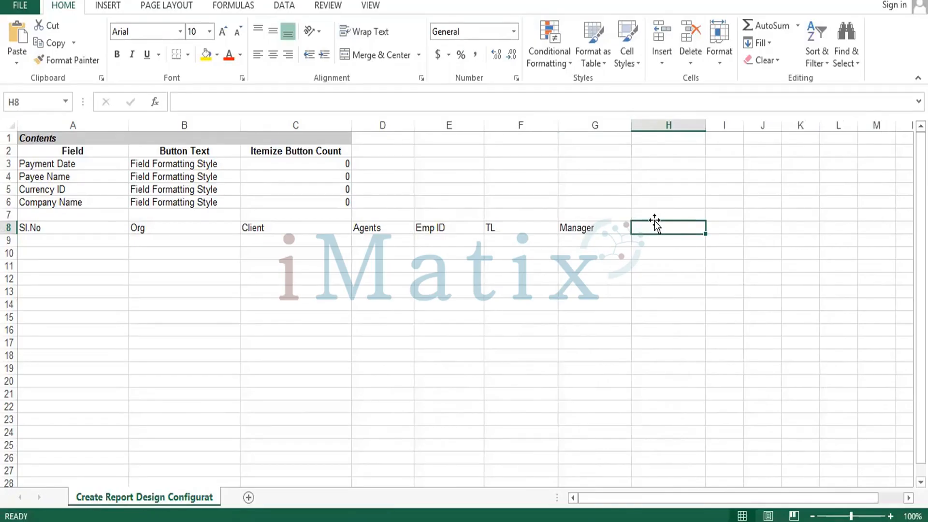
- Complete the header row with CEO, LOB and FH Urls in cells H8 to J8
{"action": "type", "text": "CEO"}
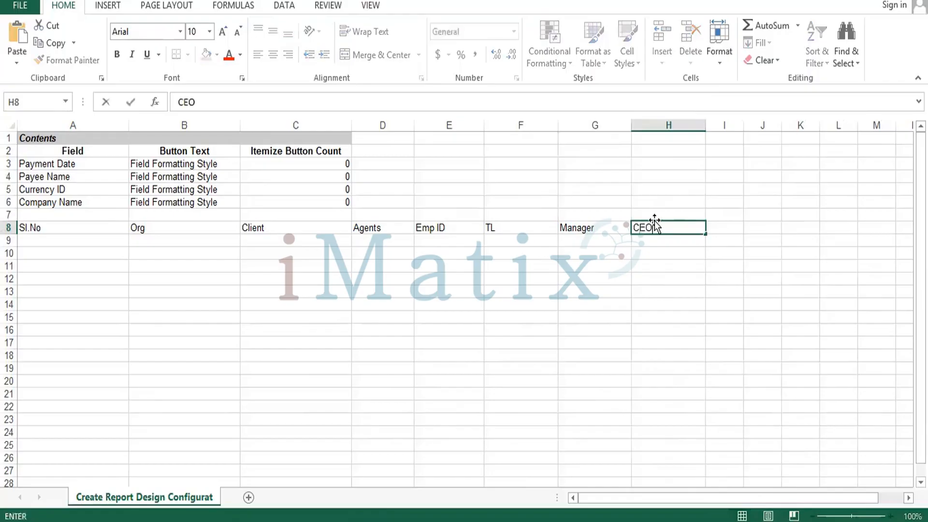
{"action": "key", "text": "Tab"}
{"action": "type", "text": "B"}
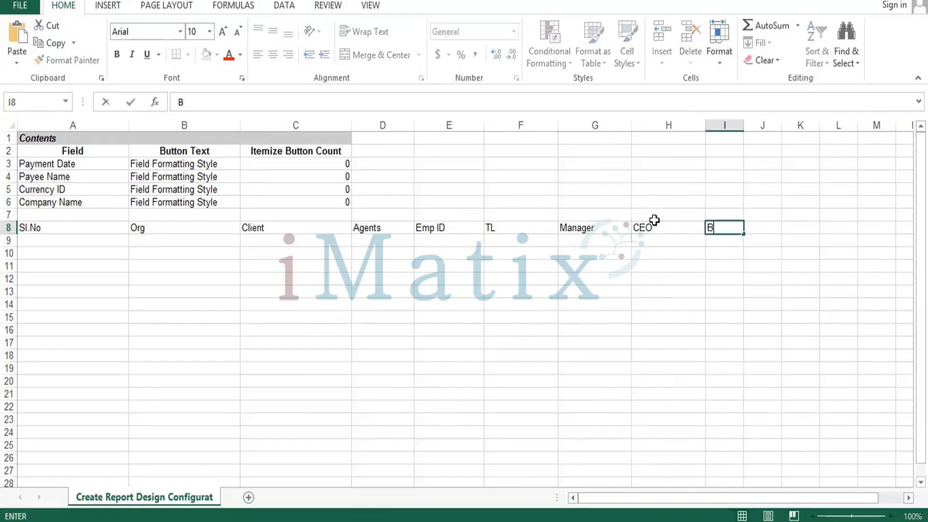
{"action": "type", "text": "ranch"}
{"action": "key", "text": "Tab"}
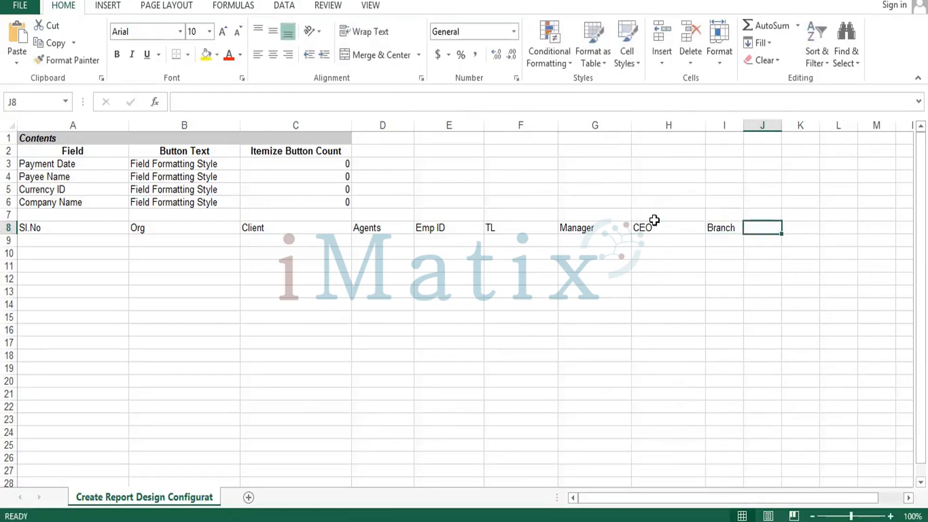
{"action": "key", "text": "Left"}
{"action": "type", "text": "LOB"}
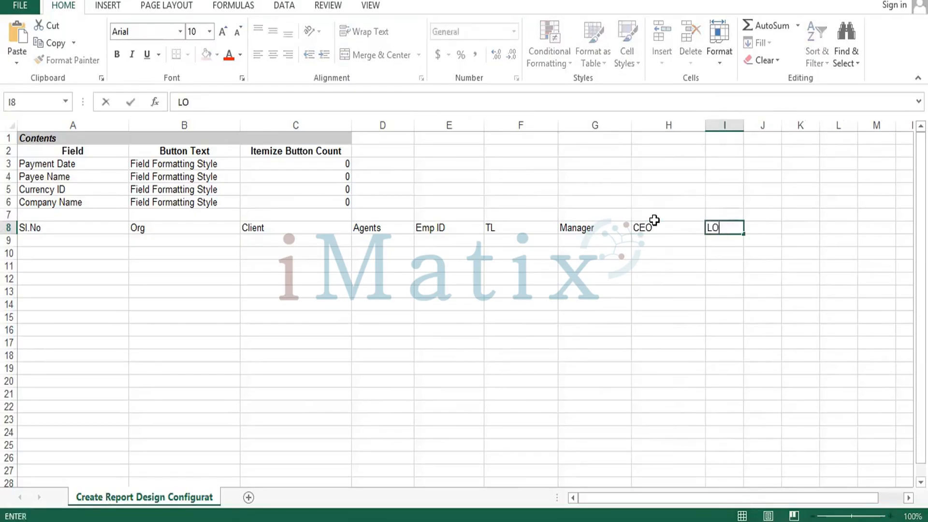
{"action": "key", "text": "Tab"}
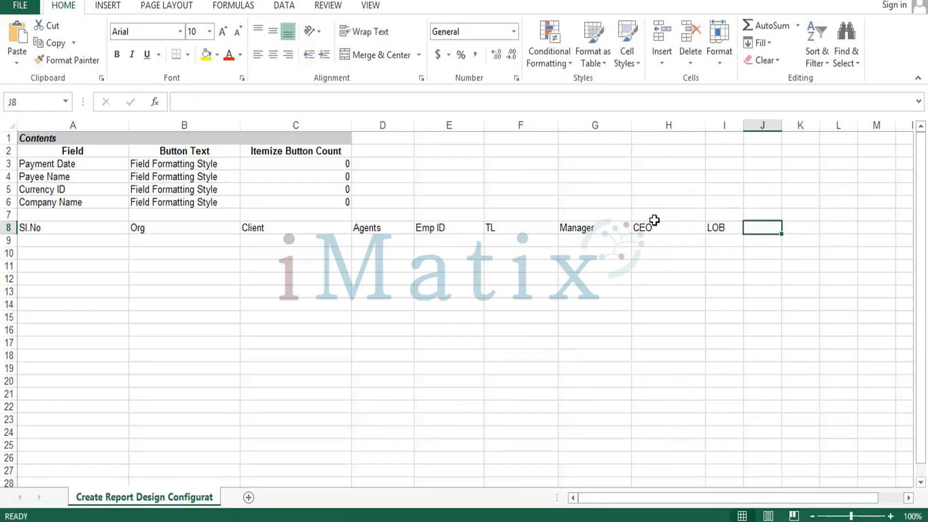
{"action": "type", "text": "H"}
{"action": "key", "text": "BackSpace"}
{"action": "type", "text": "H"}
{"action": "key", "text": "BackSpace"}
{"action": "type", "text": "F"}
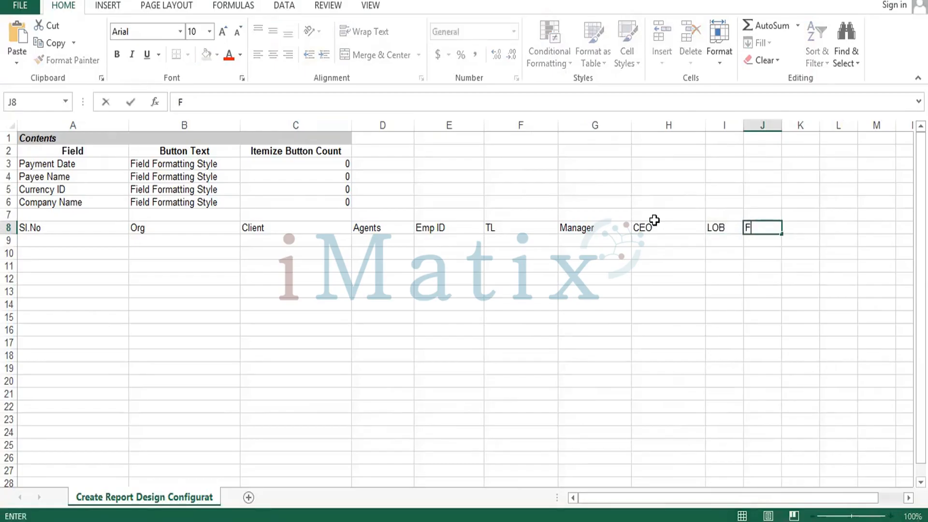
{"action": "type", "text": "H Urls"}
{"action": "key", "text": "Return"}
- Select the table range A8:J26 and widen columns I and J
{"action": "key", "text": "Left"}
{"action": "key", "text": "Left"}
{"action": "key", "text": "Left"}
{"action": "key", "text": "Left"}
{"action": "key", "text": "Left"}
{"action": "key", "text": "Left"}
{"action": "key", "text": "Left"}
{"action": "key", "text": "Left"}
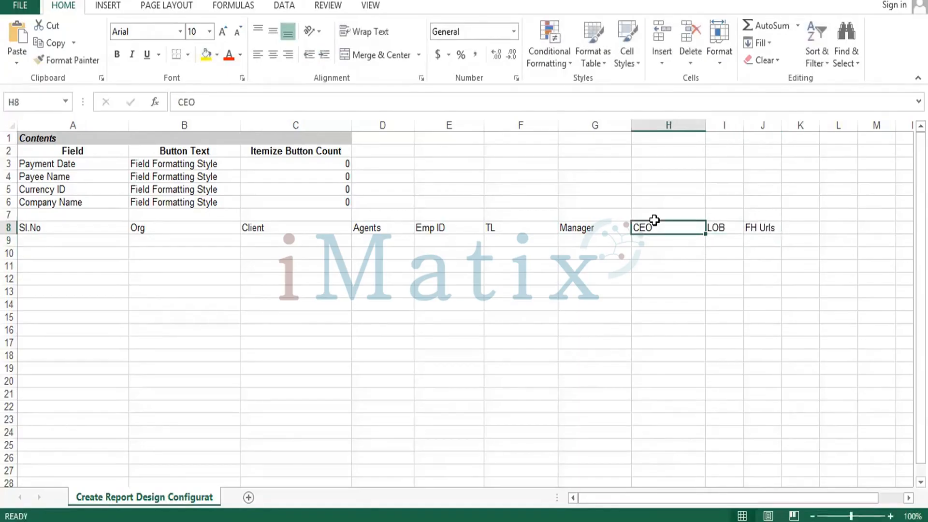
{"action": "key", "text": "shift+Right"}
{"action": "key", "text": "shift+Right"}
{"action": "key", "text": "shift+Right"}
{"action": "key", "text": "shift+Right"}
{"action": "key", "text": "shift+Right"}
{"action": "key", "text": "shift+Right"}
{"action": "key", "text": "shift+Right"}
{"action": "key", "text": "shift+Right"}
{"action": "key", "text": "shift+Right"}
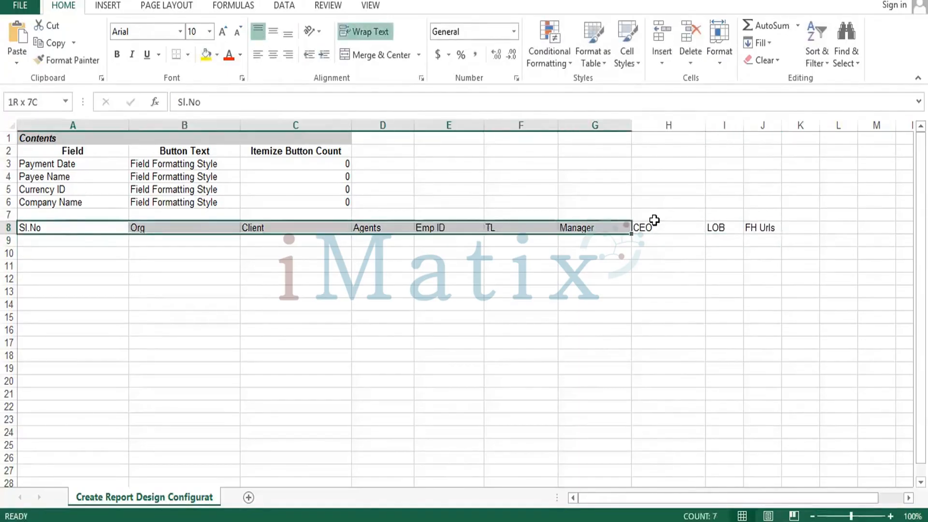
{"action": "key", "text": "shift+Down"}
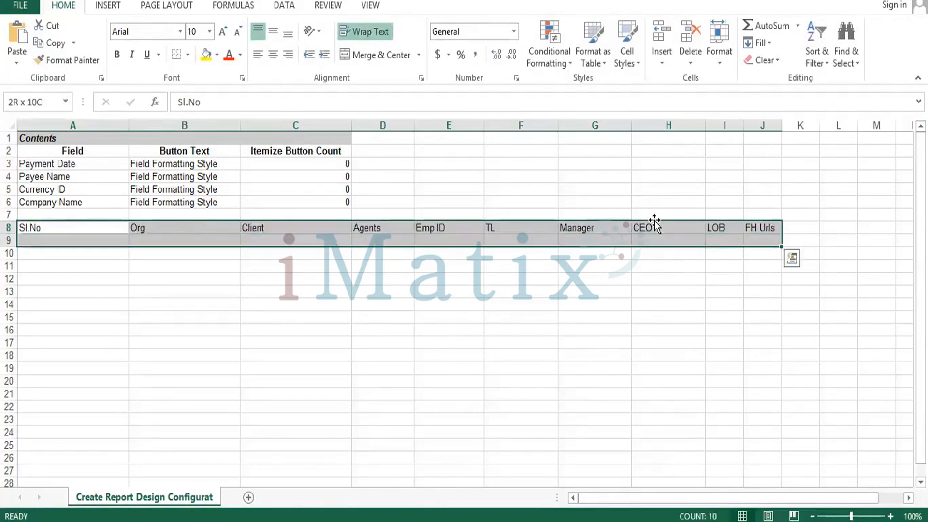
{"action": "key", "text": "shift+Down"}
{"action": "key", "text": "shift+Down"}
{"action": "key", "text": "shift+Down"}
{"action": "key", "text": "shift+Down"}
{"action": "key", "text": "shift+Down"}
{"action": "key", "text": "shift+Down"}
{"action": "key", "text": "shift+Down"}
{"action": "key", "text": "shift+Down"}
{"action": "key", "text": "shift+Down"}
{"action": "key", "text": "shift+Down"}
{"action": "key", "text": "shift+Down"}
{"action": "key", "text": "shift+Down"}
{"action": "key", "text": "shift+Down"}
{"action": "key", "text": "shift+Down"}
{"action": "key", "text": "shift+Down"}
{"action": "key", "text": "shift+Down"}
{"action": "key", "text": "shift+Down"}
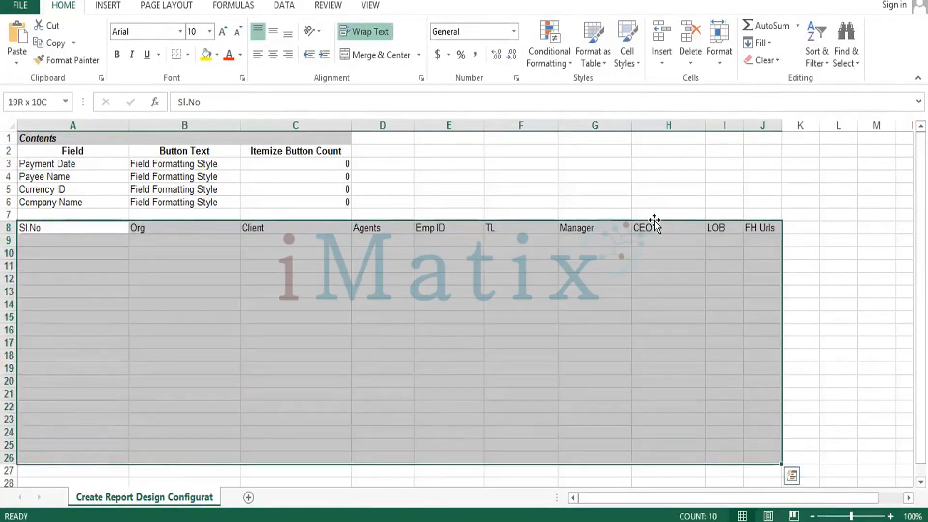
{"action": "left_click_drag", "start_coordinate": [781, 125], "coordinate": [834, 127]}
{"action": "left_click_drag", "start_coordinate": [744, 126], "coordinate": [789, 127]}
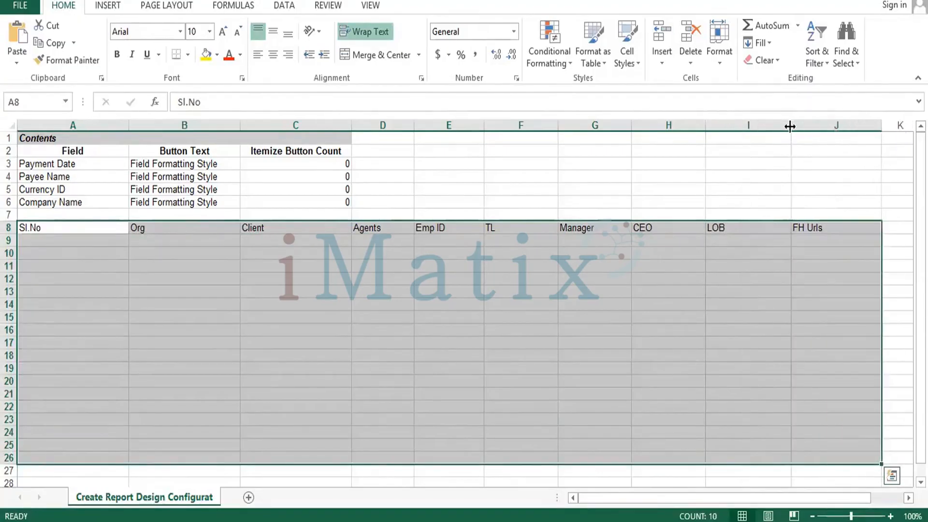
- Apply all borders to the table A8:J26 and center the headers both horizontally and vertically in a taller row 8
{"action": "left_click", "coordinate": [189, 57]}
{"action": "left_click", "coordinate": [212, 181]}
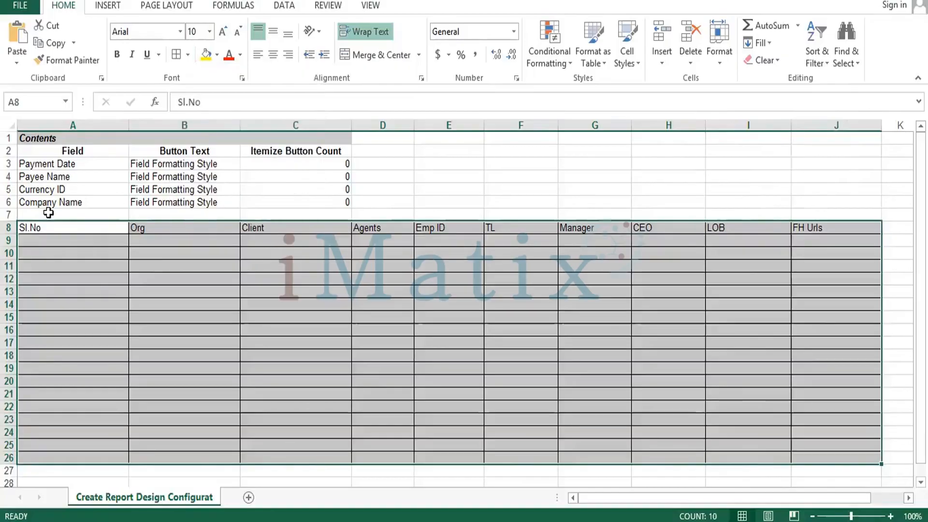
{"action": "left_click_drag", "start_coordinate": [6, 233], "coordinate": [6, 244]}
{"action": "left_click_drag", "start_coordinate": [68, 233], "coordinate": [822, 243]}
{"action": "left_click", "coordinate": [272, 54]}
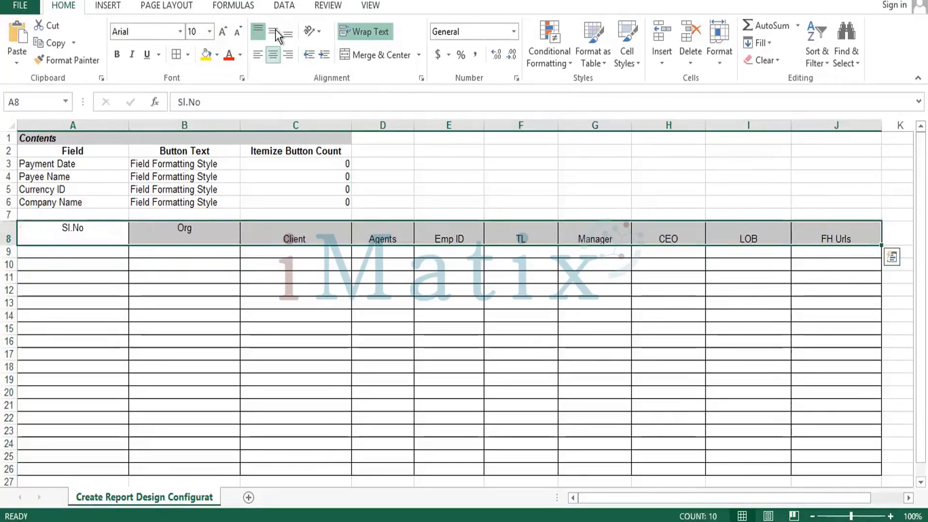
{"action": "left_click", "coordinate": [275, 28]}
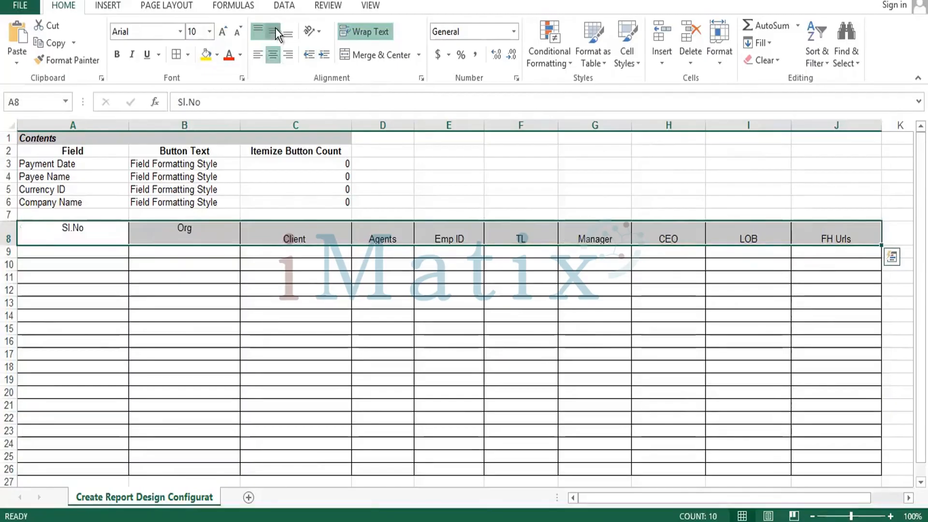
- Format the header row A8:J8 in bold Times New Roman with a light orange fill
{"action": "left_click", "coordinate": [181, 36]}
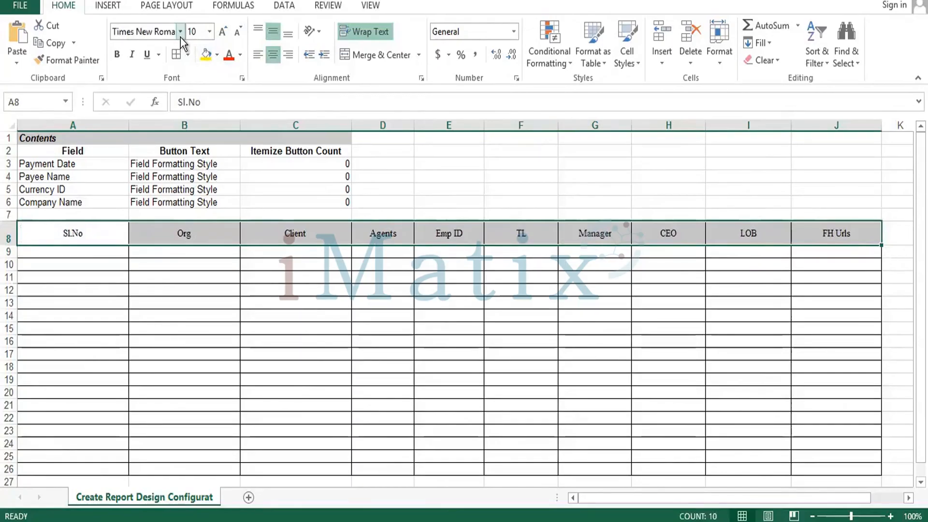
{"action": "left_click", "coordinate": [181, 32]}
{"action": "left_click", "coordinate": [180, 32]}
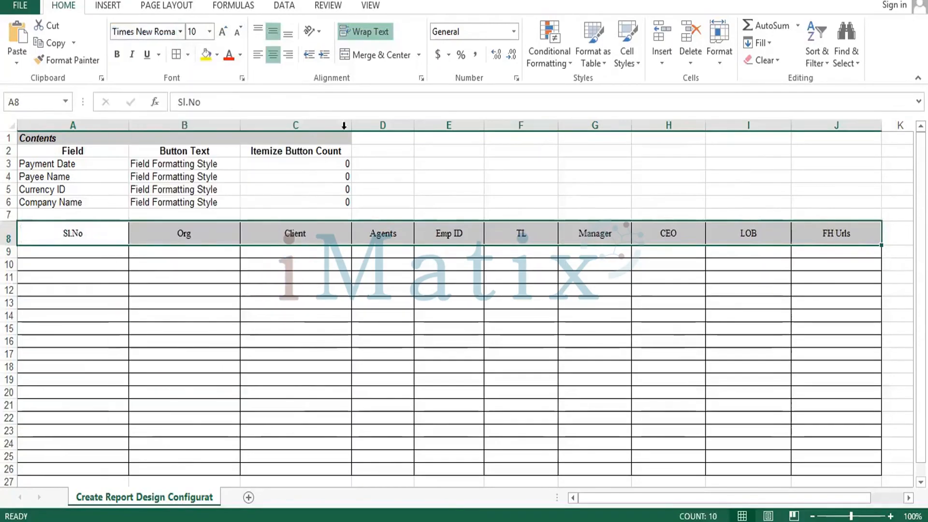
{"action": "key", "text": "ctrl+b"}
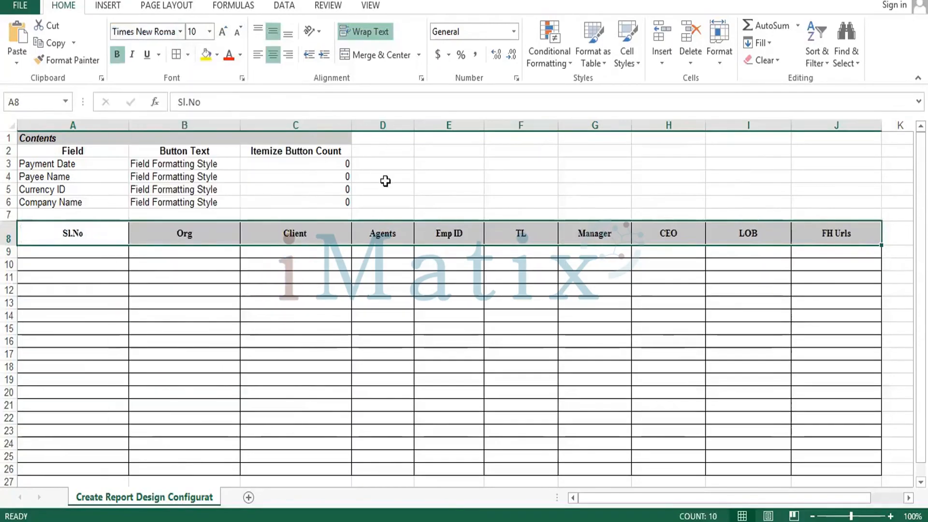
{"action": "left_click", "coordinate": [217, 54]}
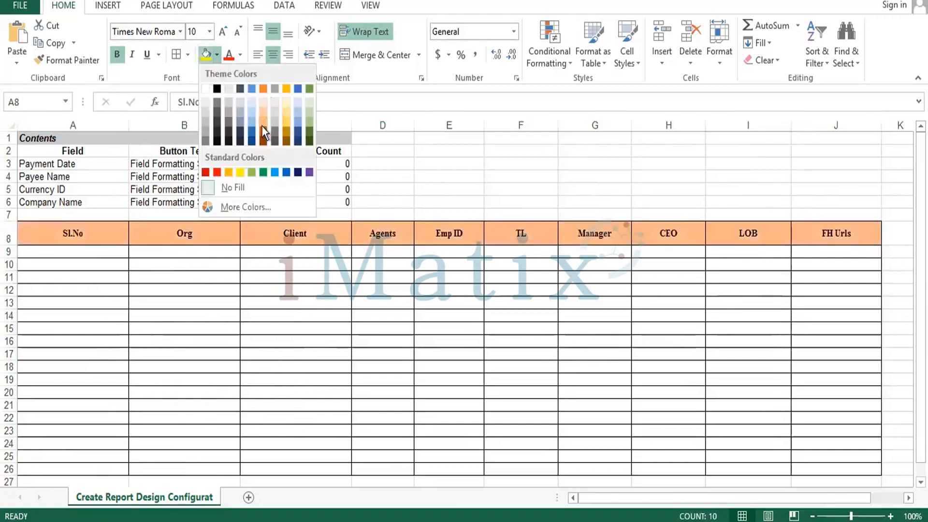
{"action": "left_click", "coordinate": [262, 126]}
{"action": "left_click", "coordinate": [102, 261]}
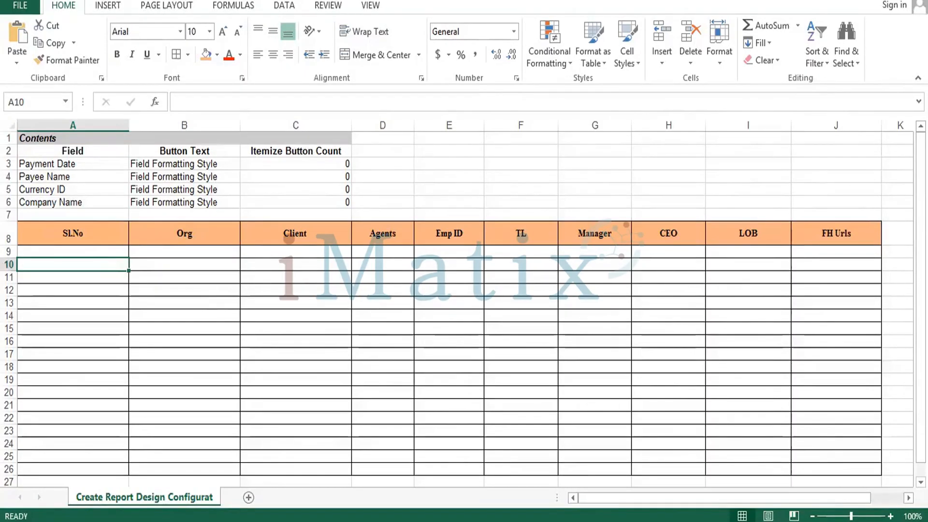
- Close the workbook Create_Report_Design_Configuration (1).xlsx and save its changes
{"action": "left_click", "coordinate": [570, 403]}
{"action": "left_click", "coordinate": [918, 0]}
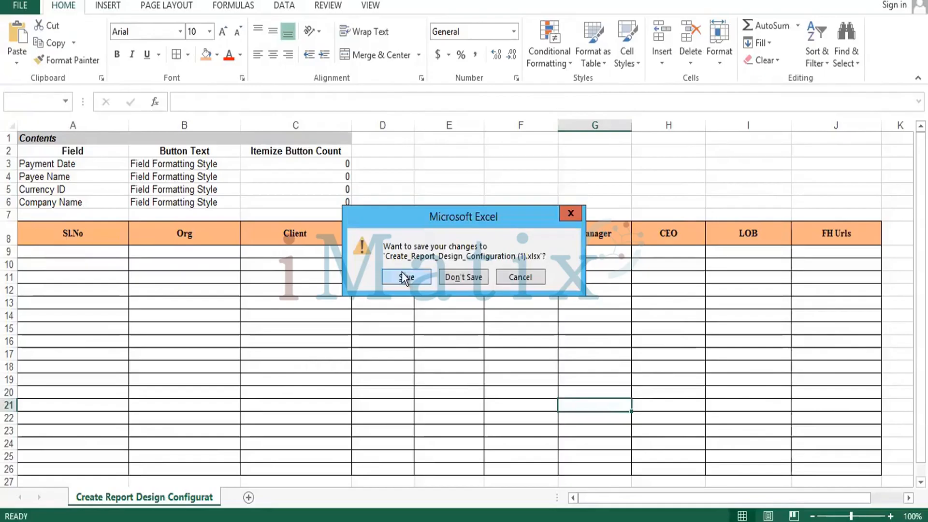
{"action": "left_click", "coordinate": [399, 275]}
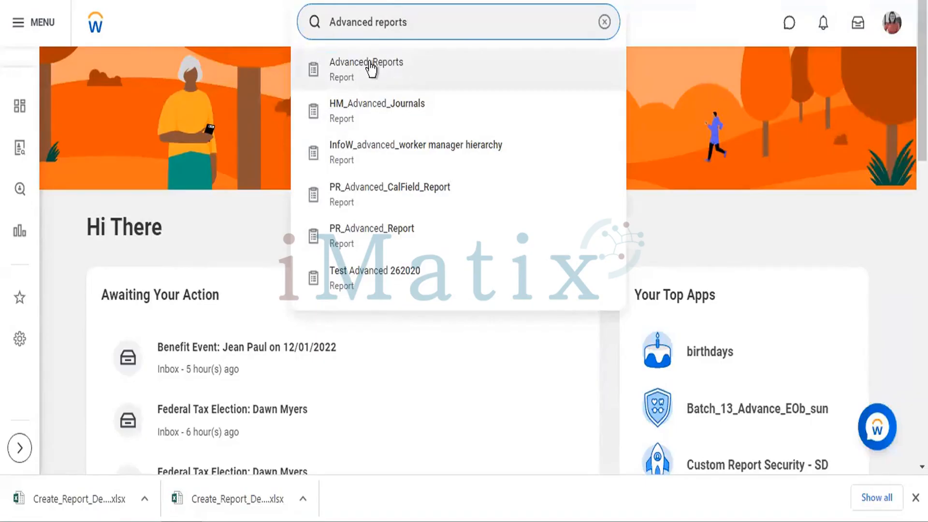
- Open the Advanced_Reports report in Workday and choose Maintain Excel Template from its custom report actions
{"action": "left_click", "coordinate": [605, 448]}
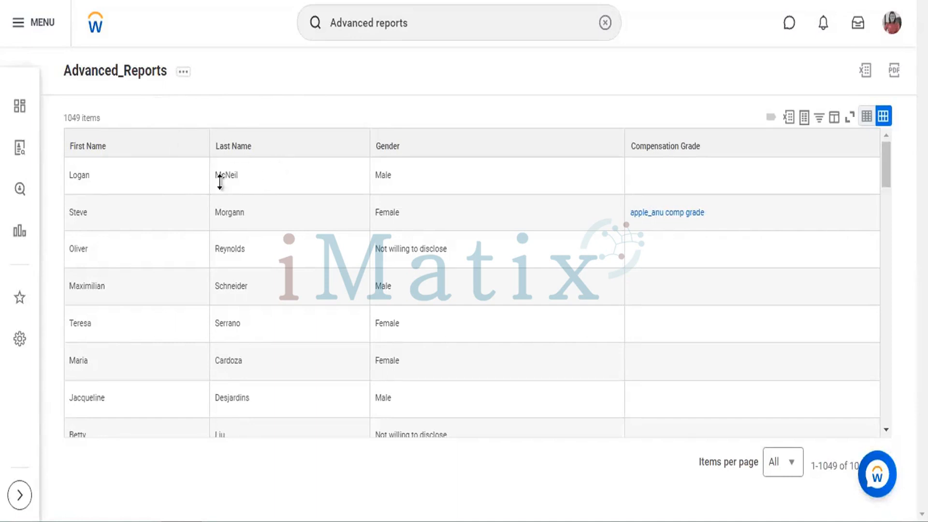
{"action": "left_click", "coordinate": [186, 178]}
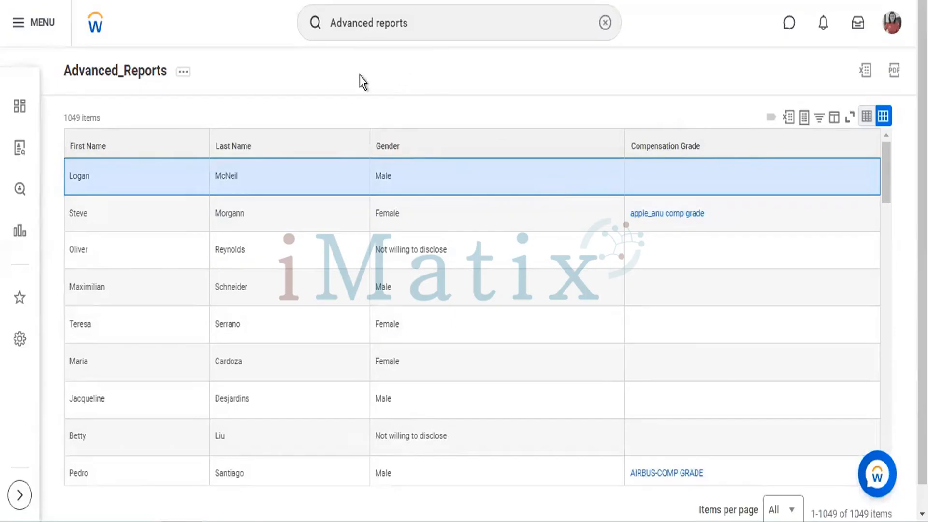
{"action": "left_click", "coordinate": [184, 73]}
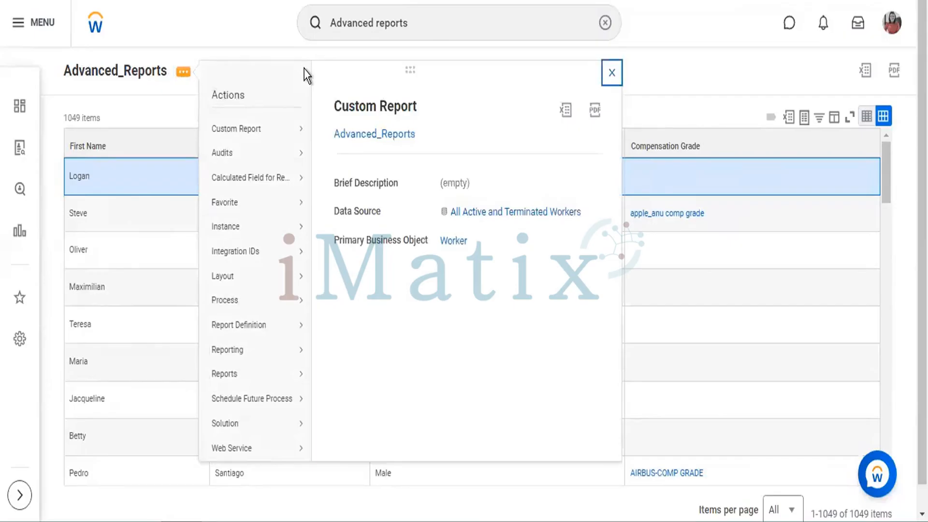
{"action": "mouse_move", "coordinate": [283, 133]}
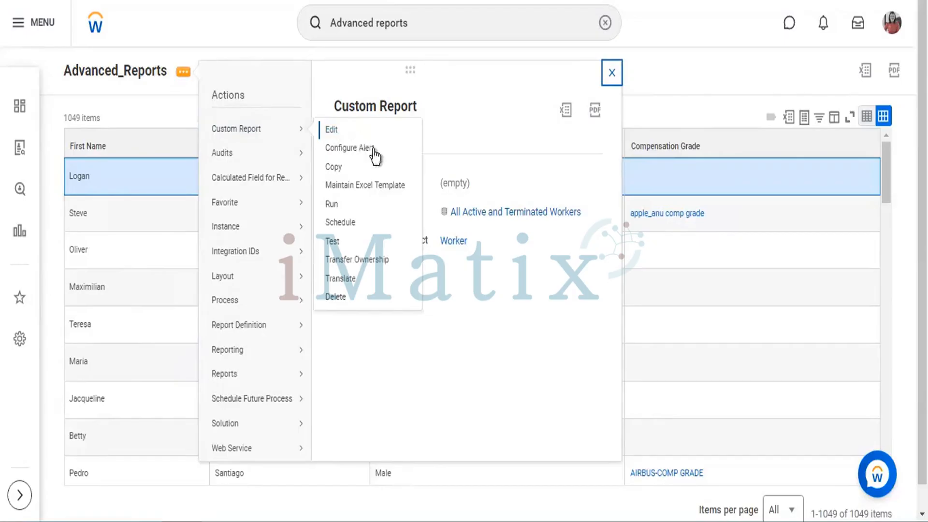
{"action": "left_click", "coordinate": [378, 188]}
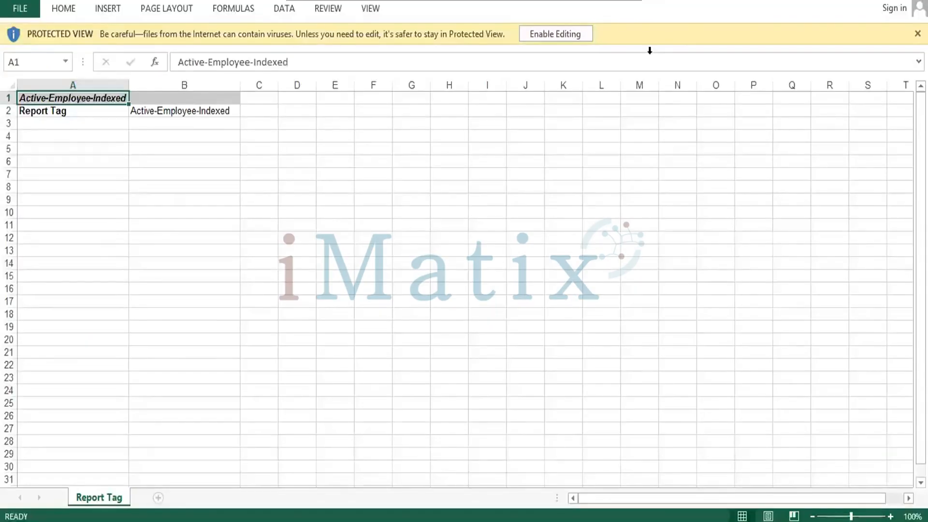
- Enable editing of the Active-Employee-Indexed workbook in Excel and set A1:B2 to Times New Roman without italics
{"action": "left_click", "coordinate": [550, 33]}
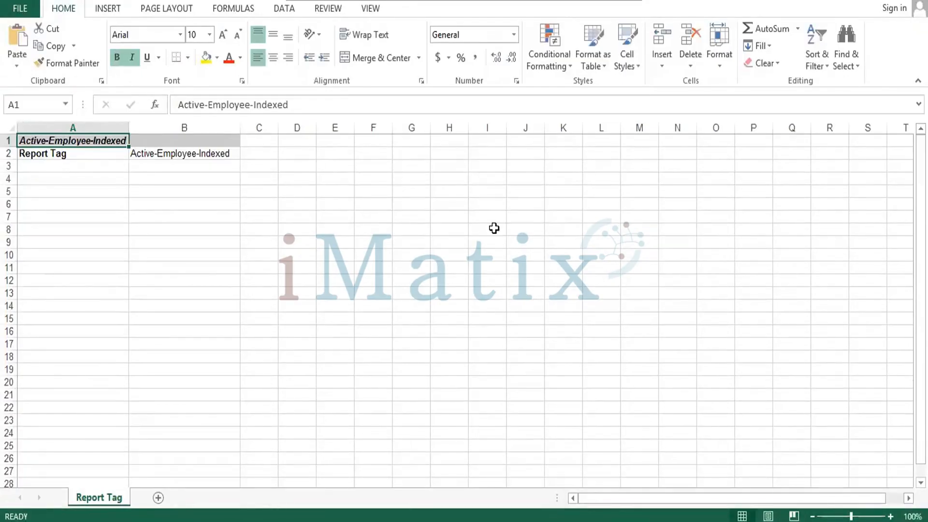
{"action": "key", "text": "ctrl+a"}
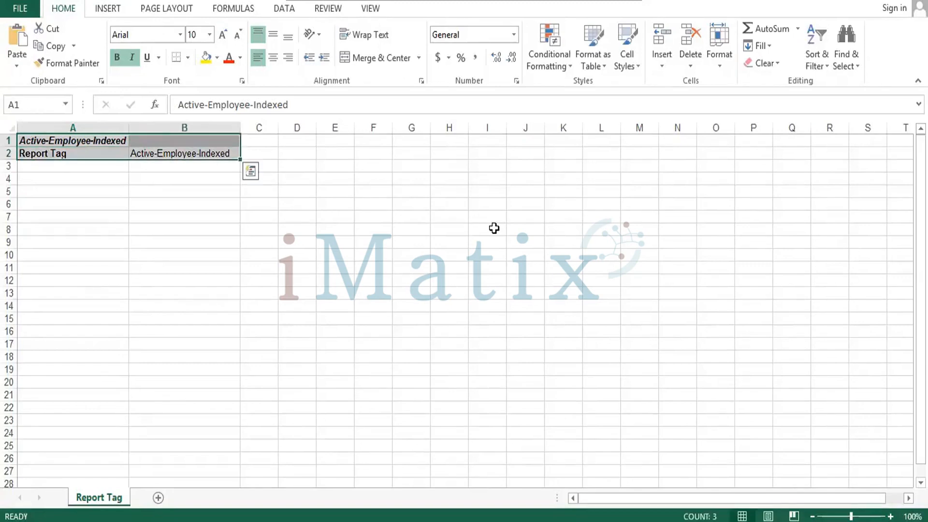
{"action": "key", "text": "ctrl+q"}
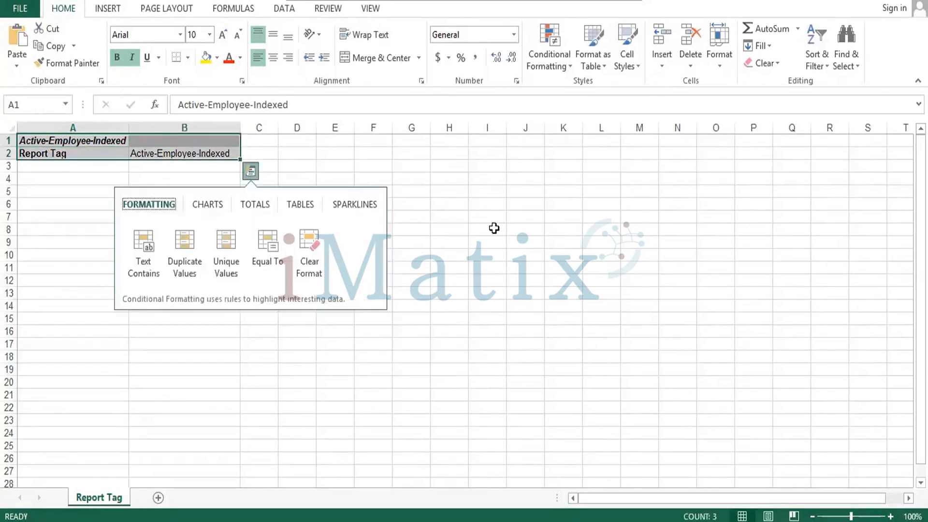
{"action": "left_click", "coordinate": [180, 34]}
{"action": "type", "text": "T"}
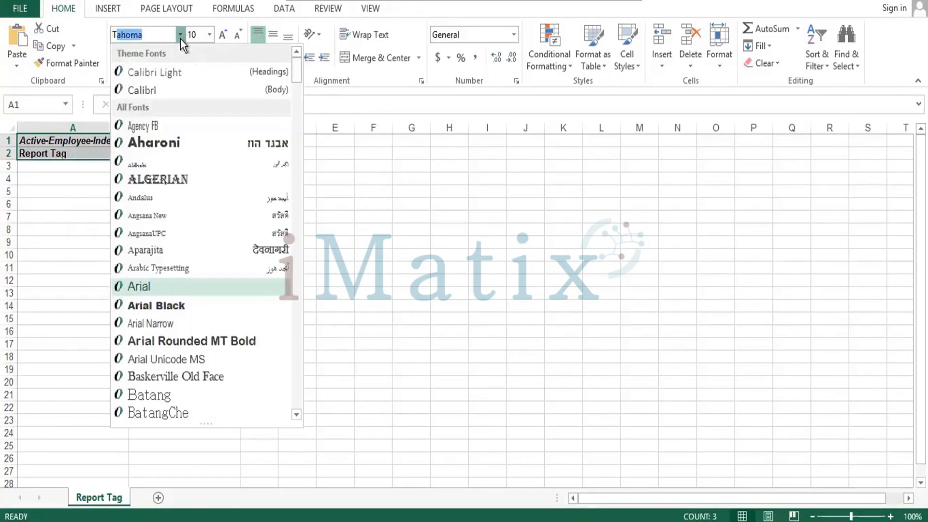
{"action": "type", "text": "imes New R"}
{"action": "key", "text": "Return"}
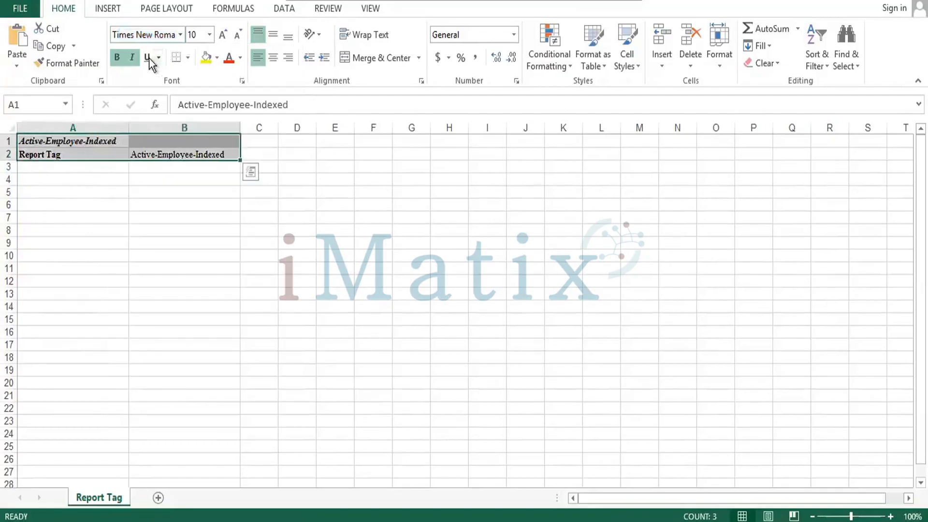
{"action": "left_click", "coordinate": [132, 57]}
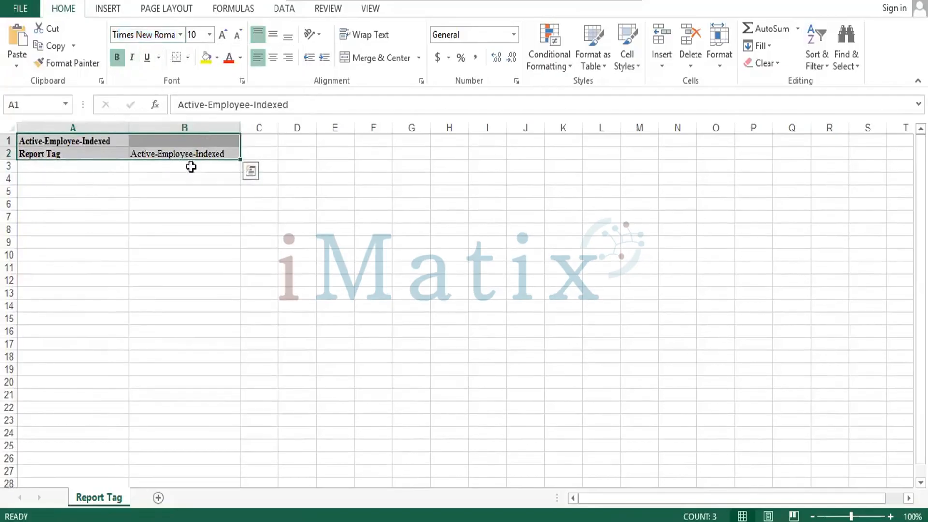
- Heighten row 2 and format A1:B2 with horizontally and vertically centered text and all borders
{"action": "left_click_drag", "start_coordinate": [11, 159], "coordinate": [11, 171]}
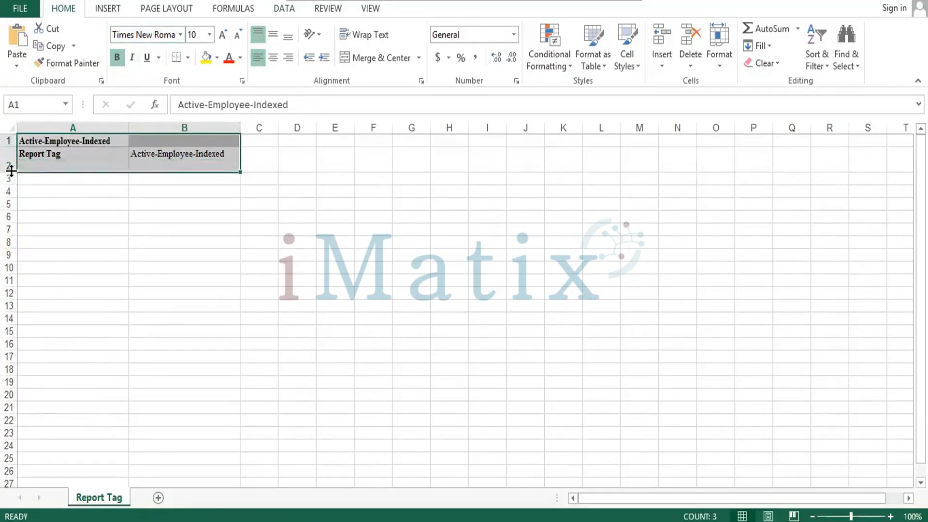
{"action": "left_click", "coordinate": [274, 58]}
{"action": "left_click", "coordinate": [273, 32]}
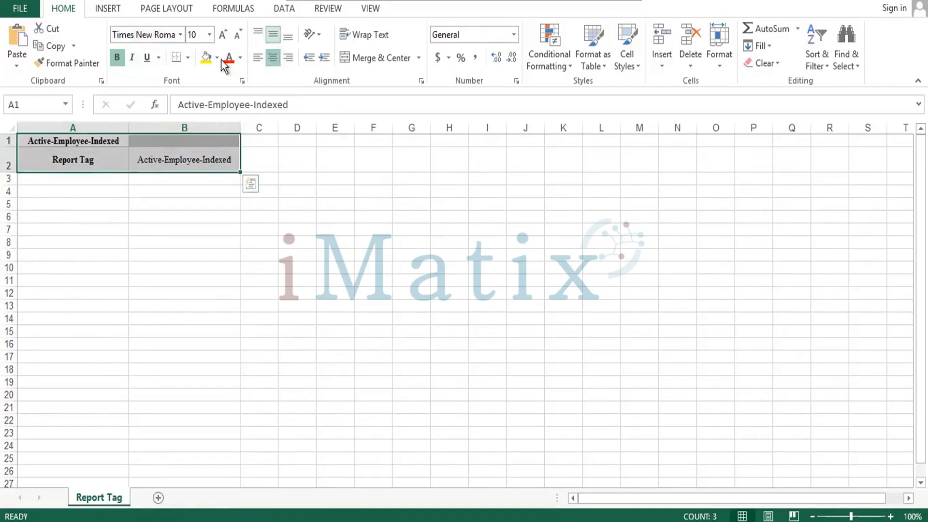
{"action": "left_click", "coordinate": [187, 57]}
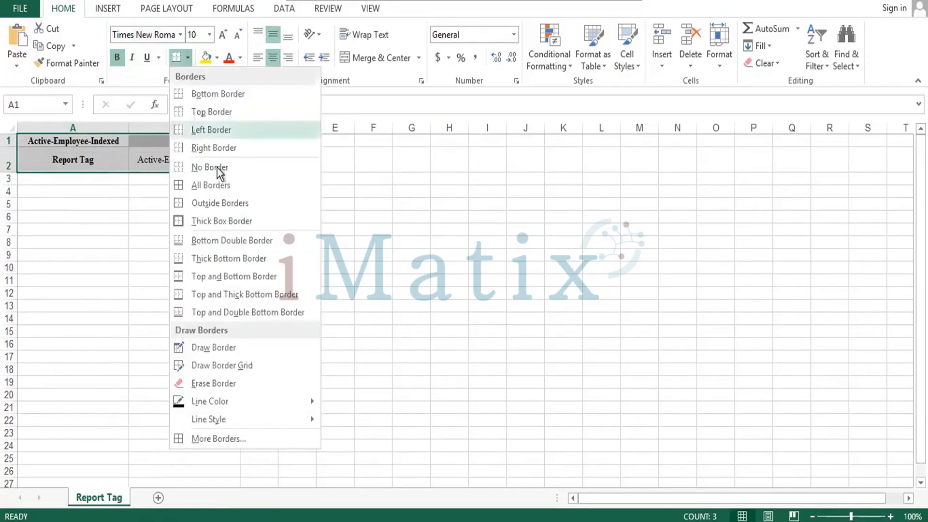
{"action": "left_click", "coordinate": [196, 184]}
- Merge and center the title across A1:B1 and increase the height of row 1
{"action": "left_click_drag", "start_coordinate": [81, 140], "coordinate": [159, 144]}
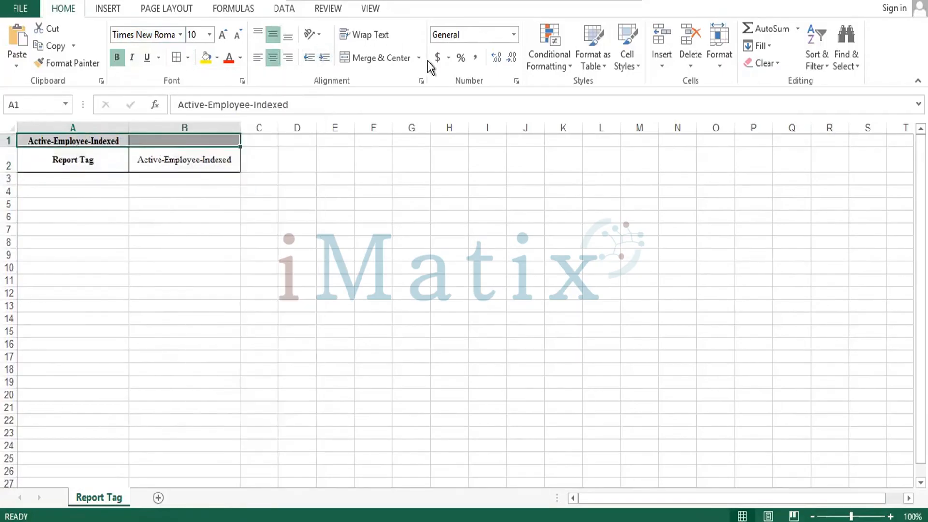
{"action": "left_click", "coordinate": [359, 57]}
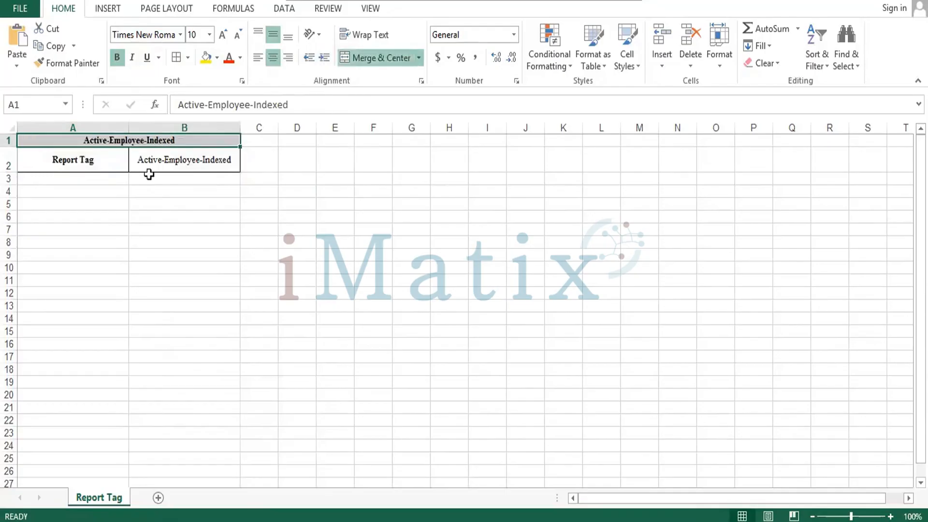
{"action": "left_click_drag", "start_coordinate": [11, 146], "coordinate": [11, 153]}
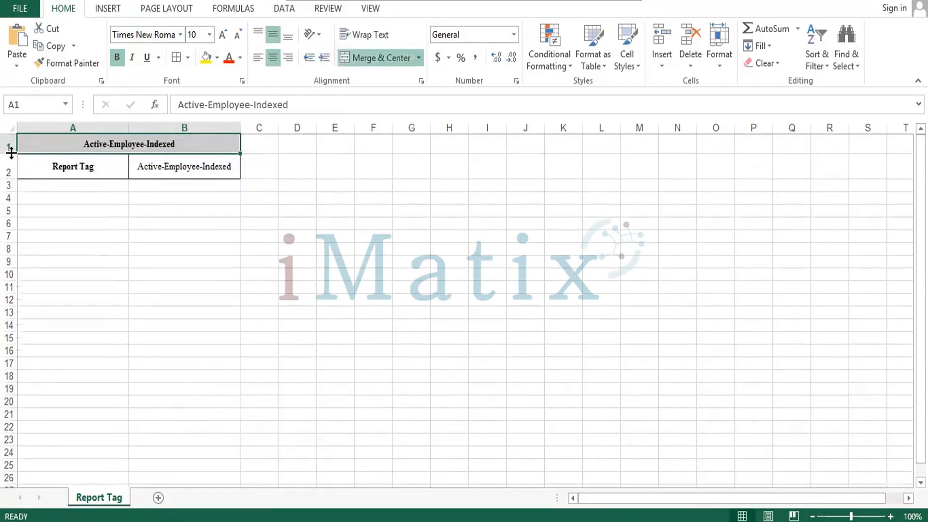
- Reapply all borders to the title and Report Tag rows in A1:B2
{"action": "left_click", "coordinate": [103, 169]}
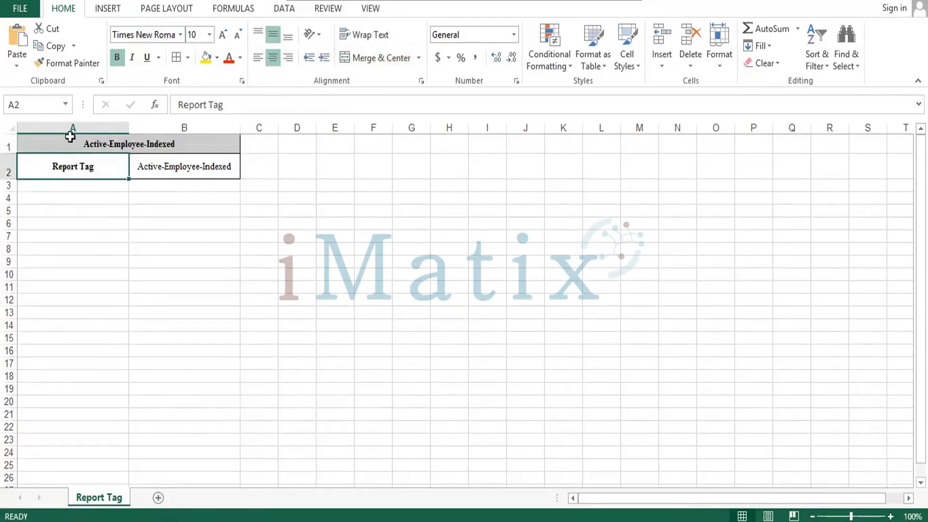
{"action": "left_click_drag", "start_coordinate": [71, 143], "coordinate": [106, 178]}
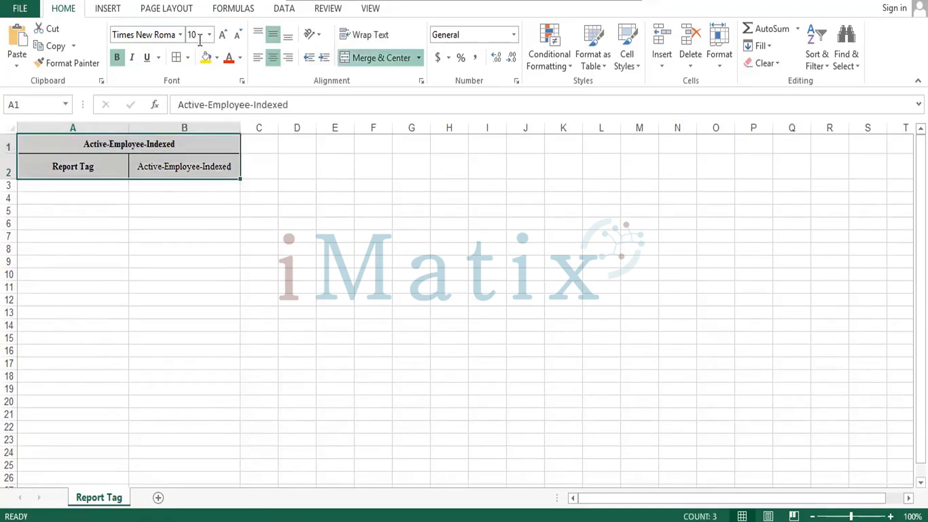
{"action": "left_click", "coordinate": [190, 54]}
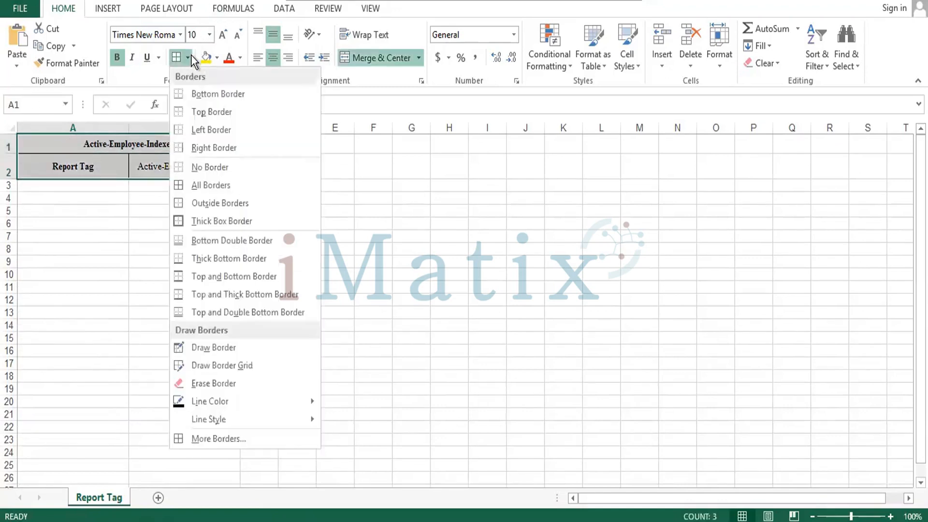
{"action": "left_click", "coordinate": [199, 185]}
- Enter the headers Sl.No, LOB and ORG in cells A4 to C4, below the Report Tag row
{"action": "left_click", "coordinate": [80, 195]}
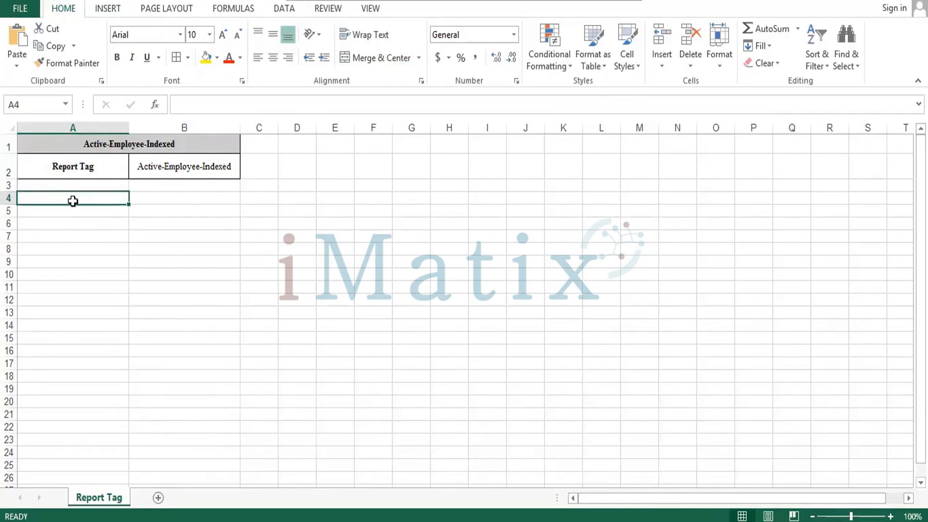
{"action": "type", "text": "Sl.N"}
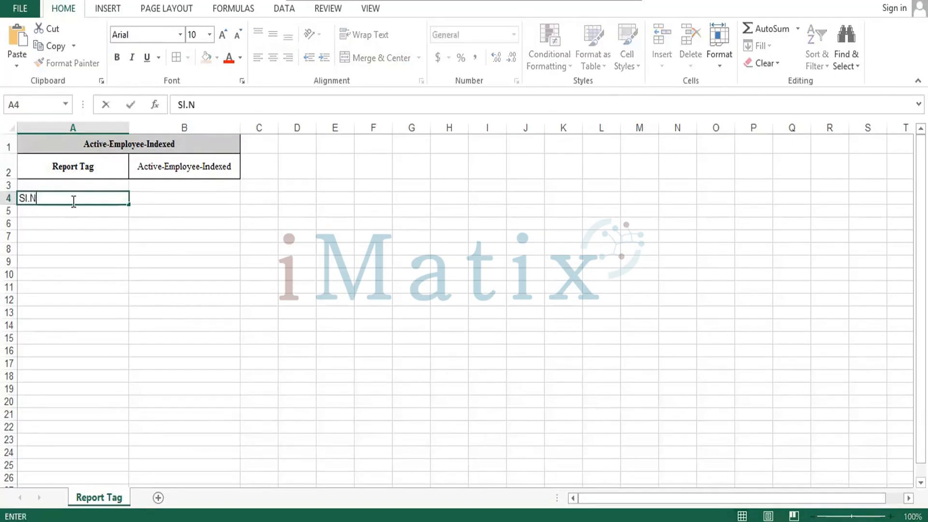
{"action": "type", "text": "o"}
{"action": "key", "text": "Tab"}
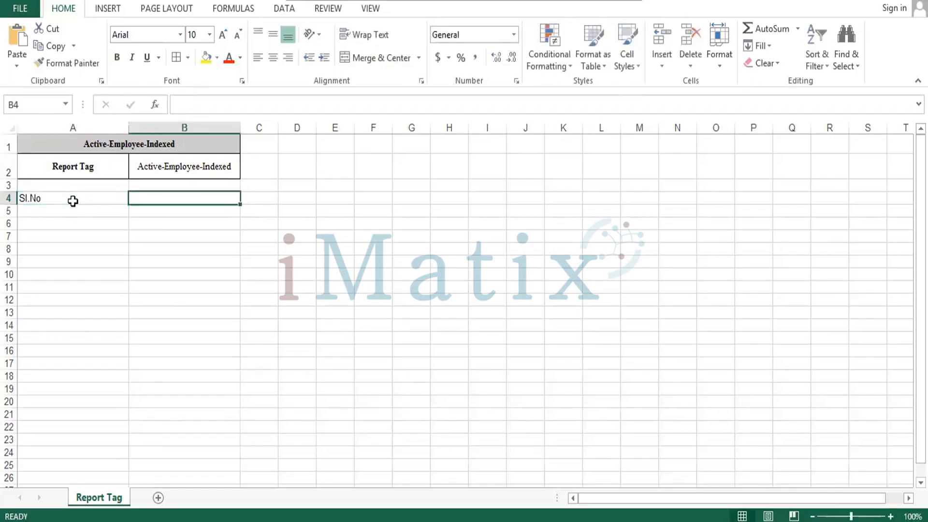
{"action": "type", "text": "LOB"}
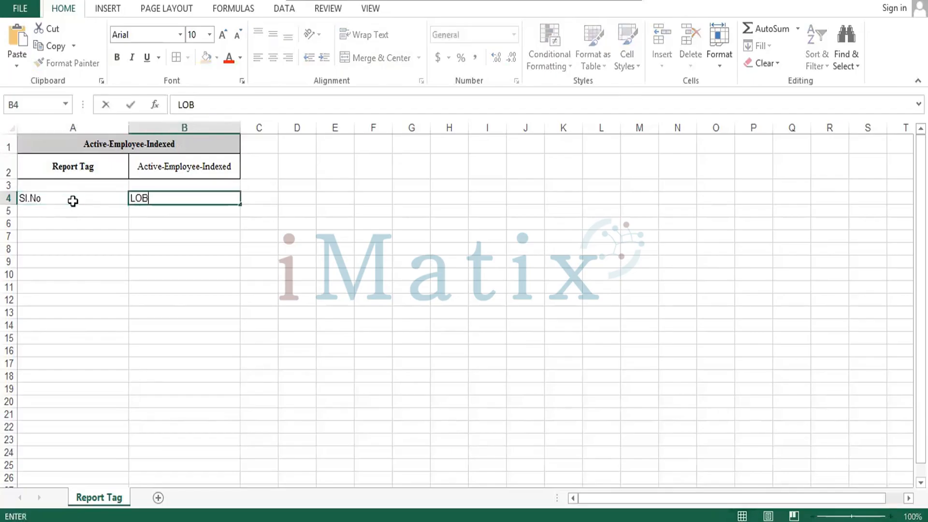
{"action": "key", "text": "Tab"}
{"action": "type", "text": "ORG"}
{"action": "key", "text": "Tab"}
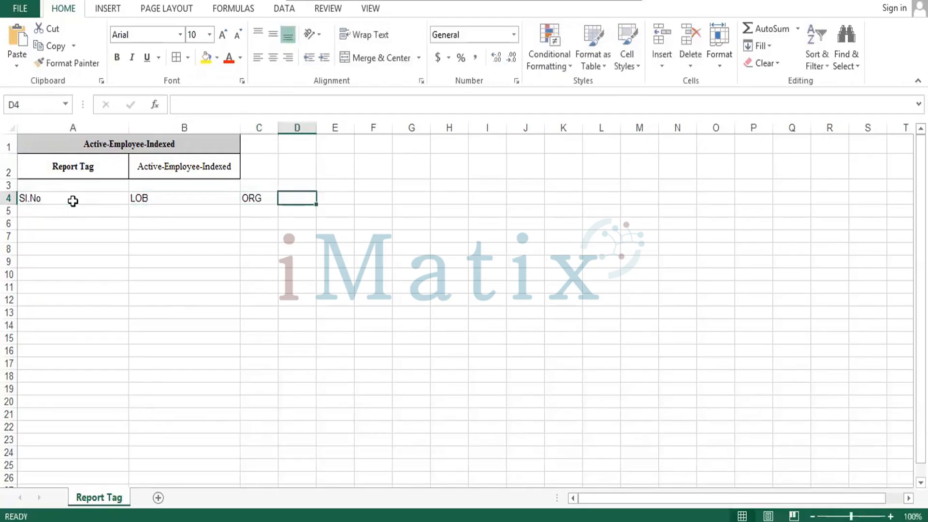
- Replace the header in cell C4 with Org
{"action": "key", "text": "BackSpace"}
{"action": "key", "text": "Right"}
{"action": "key", "text": "Left"}
{"action": "key", "text": "Left"}
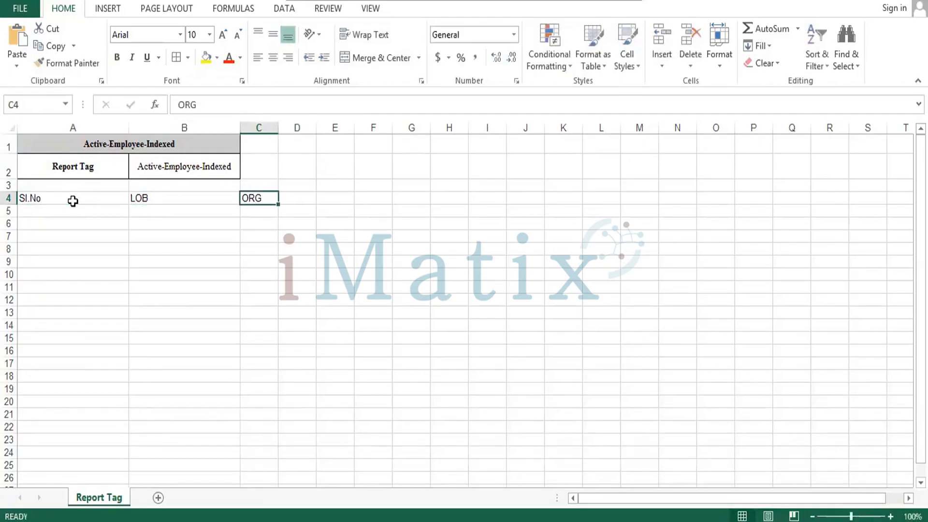
{"action": "type", "text": "Org"}
{"action": "key", "text": "Tab"}
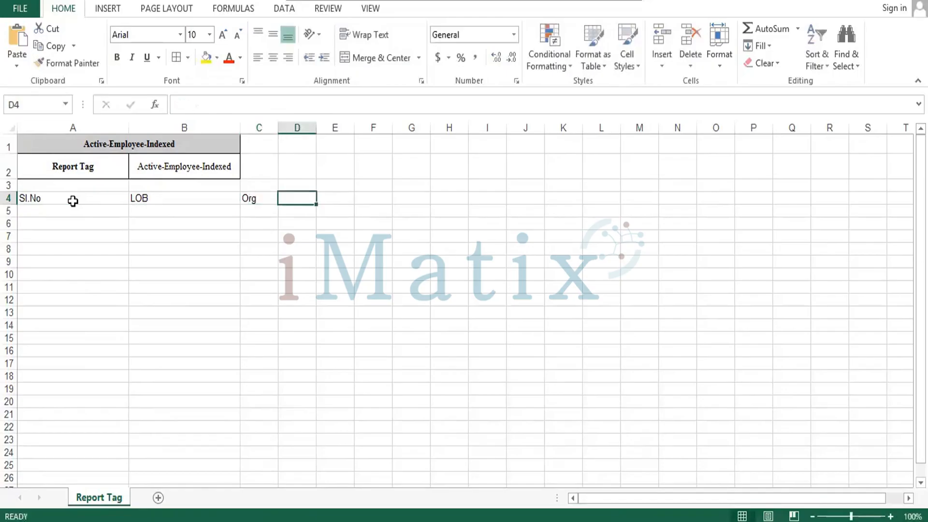
- Enter the header Client in cell D4, next to Org
{"action": "type", "text": "Clint"}
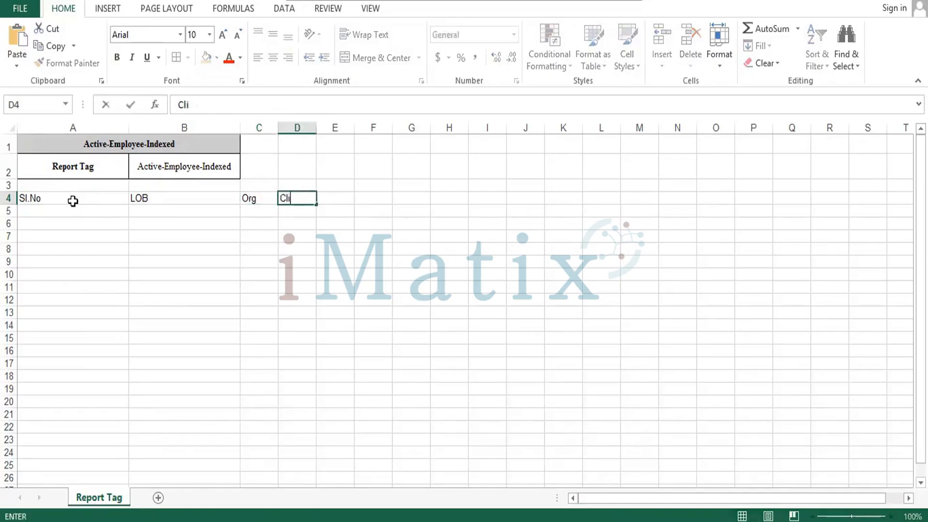
{"action": "key", "text": "Tab"}
{"action": "key", "text": "BackSpace"}
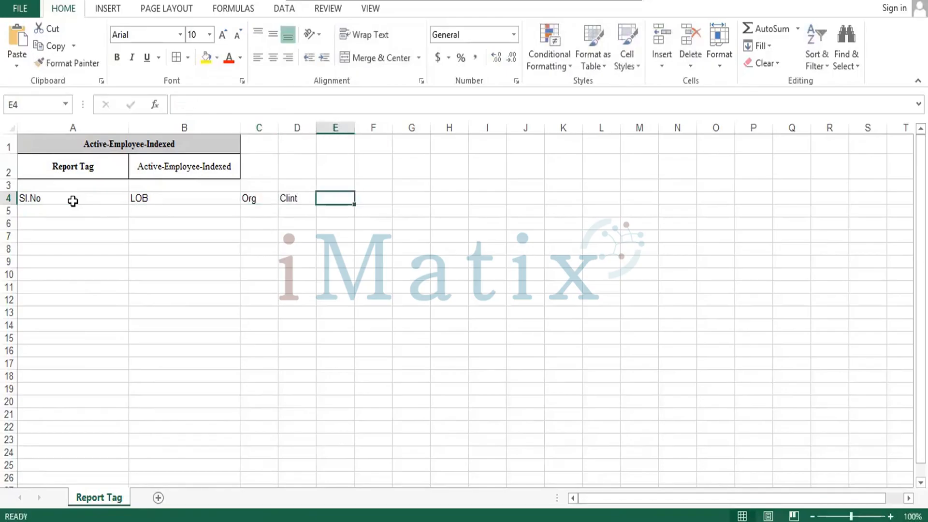
{"action": "key", "text": "Left"}
{"action": "type", "text": "Client"}
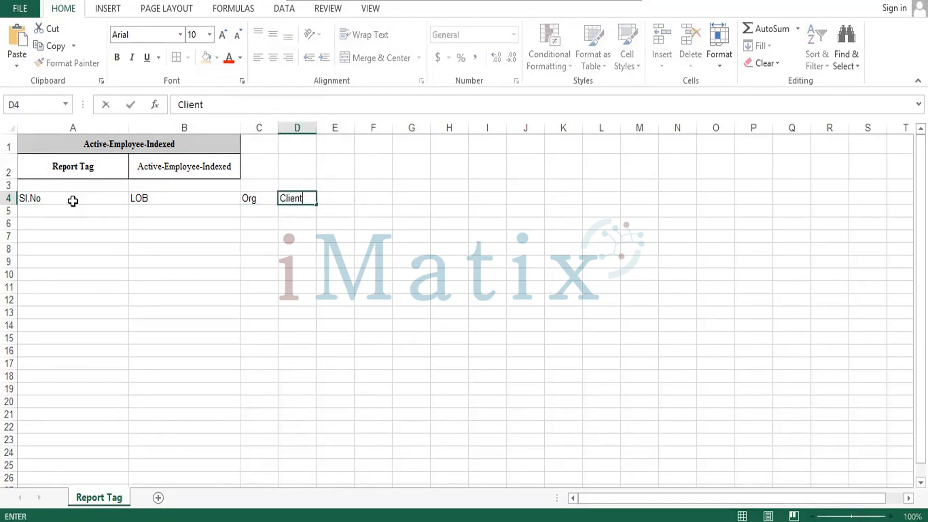
{"action": "key", "text": "Tab"}
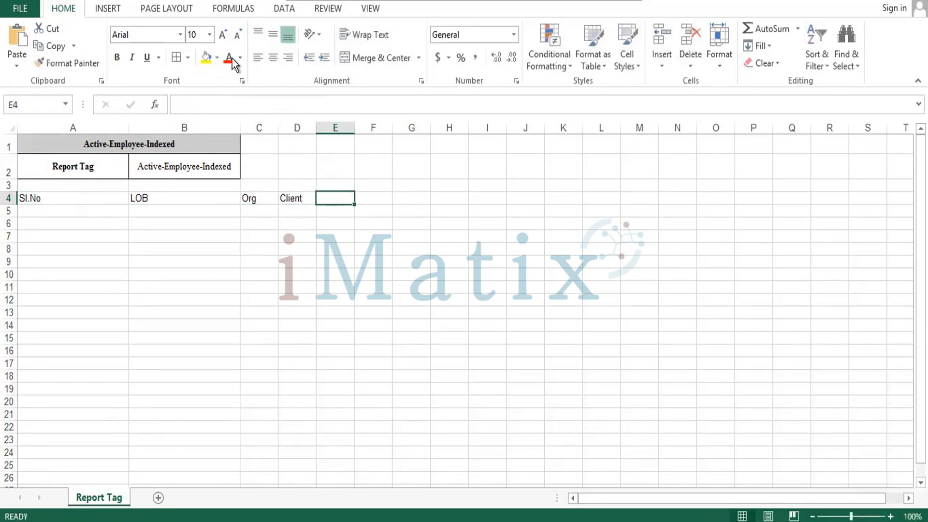
{"action": "left_click_drag", "start_coordinate": [279, 126], "coordinate": [369, 130]}
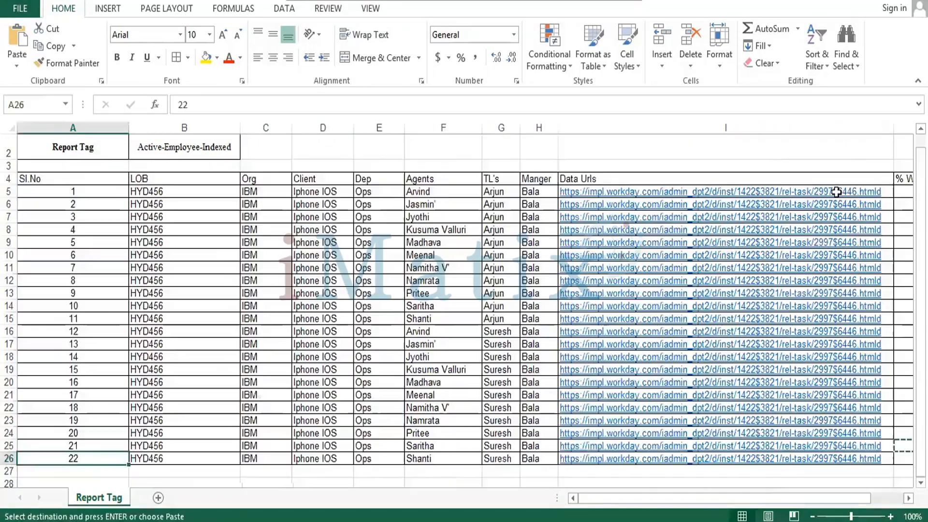
- Increase the height of header row 4 in the data table
{"action": "key", "text": "Up"}
{"action": "key", "text": "Up"}
{"action": "key", "text": "Up"}
{"action": "key", "text": "Up"}
{"action": "key", "text": "Up"}
{"action": "key", "text": "Up"}
{"action": "key", "text": "Up"}
{"action": "key", "text": "Up"}
{"action": "key", "text": "Up"}
{"action": "key", "text": "Up"}
{"action": "key", "text": "Up"}
{"action": "key", "text": "Up"}
{"action": "key", "text": "Up"}
{"action": "key", "text": "Up"}
{"action": "key", "text": "Up"}
{"action": "key", "text": "Up"}
{"action": "key", "text": "Up"}
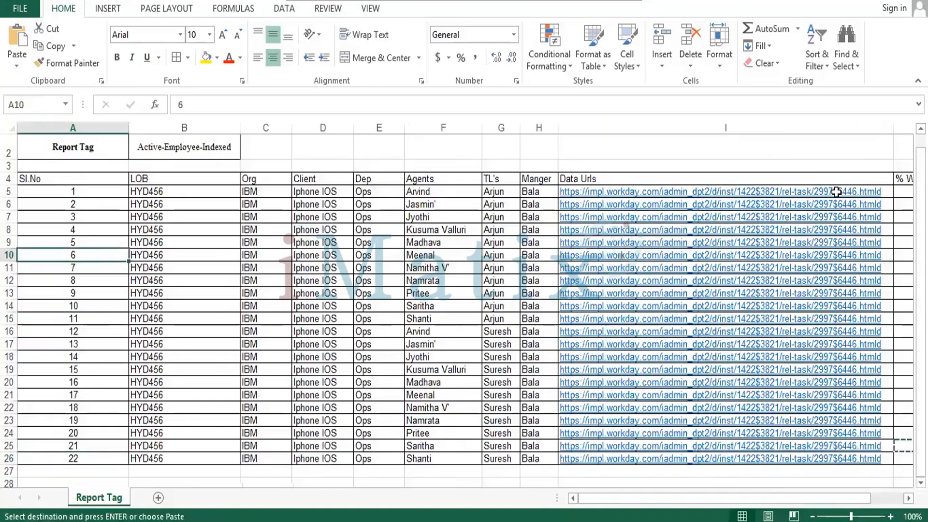
{"action": "key", "text": "Up"}
{"action": "key", "text": "Up"}
{"action": "key", "text": "Up"}
{"action": "key", "text": "Up"}
{"action": "key", "text": "Up"}
{"action": "key", "text": "Up"}
{"action": "key", "text": "Up"}
{"action": "key", "text": "Up"}
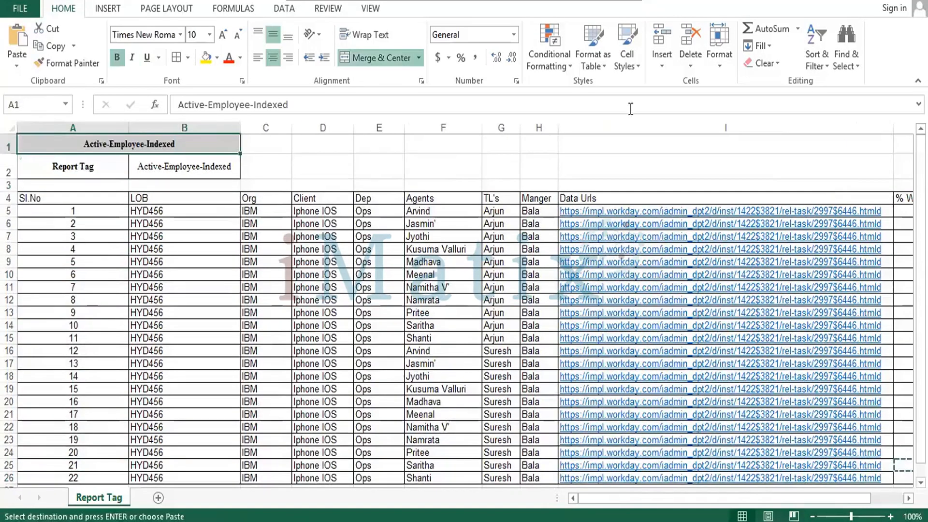
{"action": "left_click_drag", "start_coordinate": [10, 205], "coordinate": [10, 212]}
- Center the header cells A4:J4 both horizontally and vertically
{"action": "left_click", "coordinate": [35, 206]}
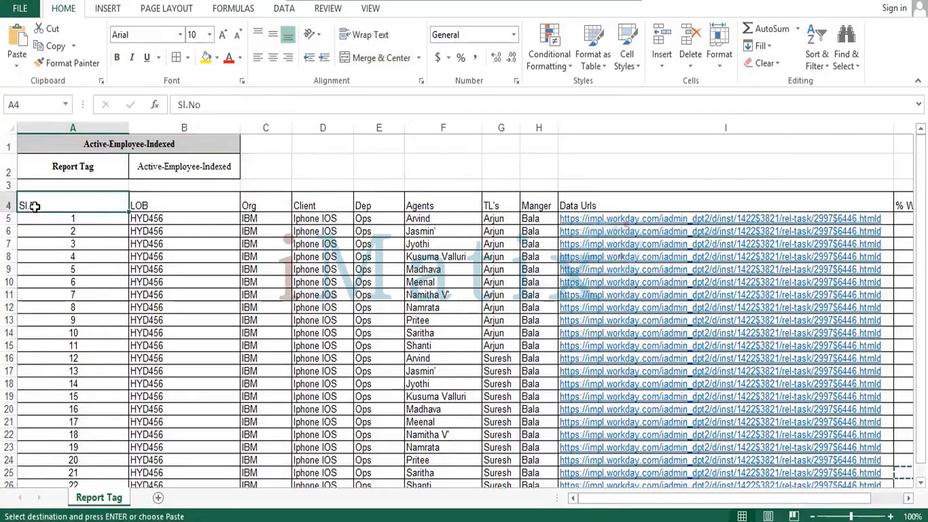
{"action": "key", "text": "shift+Right"}
{"action": "key", "text": "shift+Right"}
{"action": "key", "text": "shift+Right"}
{"action": "key", "text": "shift+Right"}
{"action": "key", "text": "shift+Right"}
{"action": "key", "text": "shift+Right"}
{"action": "key", "text": "shift+Right"}
{"action": "key", "text": "shift+Right"}
{"action": "key", "text": "shift+Right"}
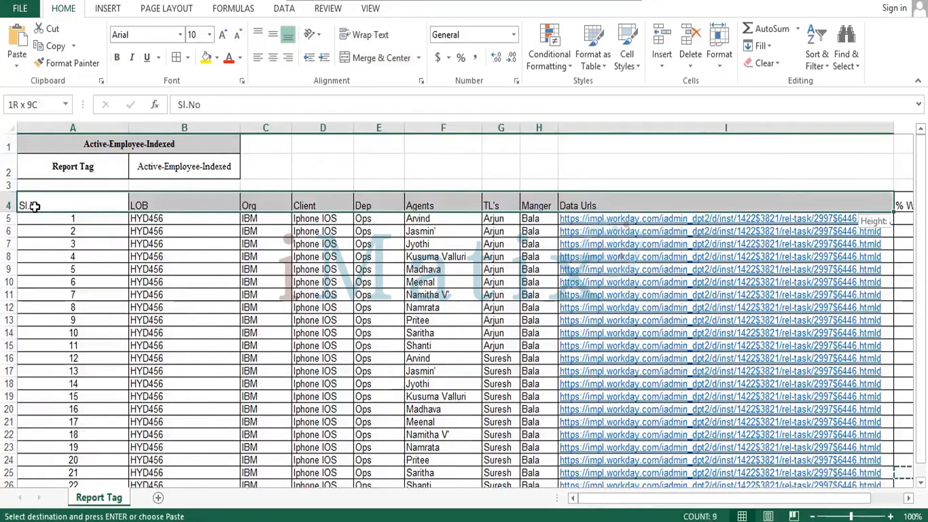
{"action": "left_click", "coordinate": [273, 57]}
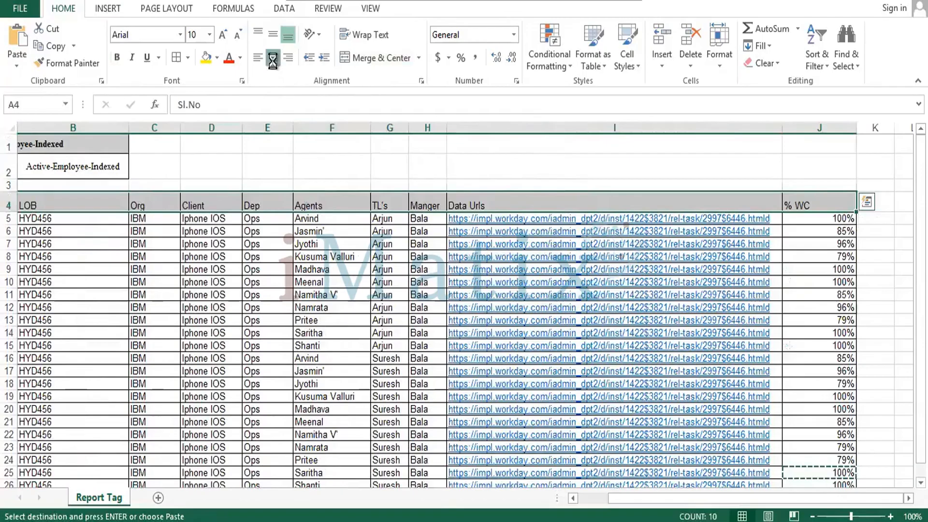
{"action": "left_click_drag", "start_coordinate": [643, 498], "coordinate": [483, 488]}
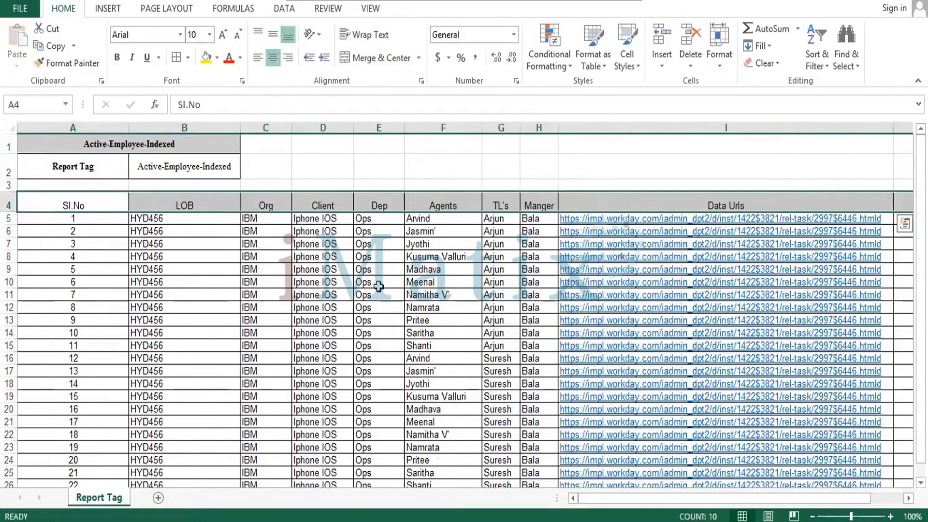
{"action": "left_click", "coordinate": [274, 36]}
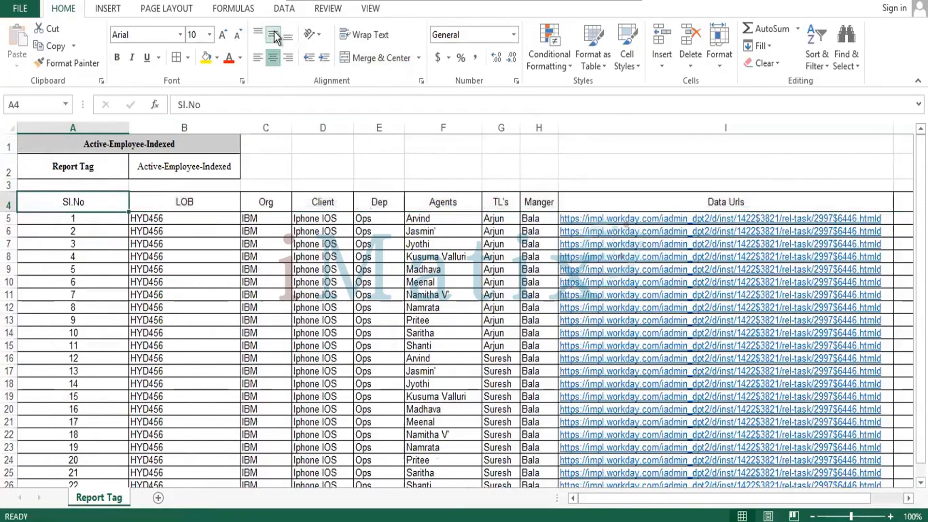
- Fill the header cells A4:J4 with dark orange and make their text bold
{"action": "key", "text": "shift+Right"}
{"action": "key", "text": "shift+Right"}
{"action": "key", "text": "shift+Right"}
{"action": "key", "text": "shift+Right"}
{"action": "key", "text": "shift+Right"}
{"action": "key", "text": "shift+Right"}
{"action": "key", "text": "shift+Right"}
{"action": "key", "text": "shift+Right"}
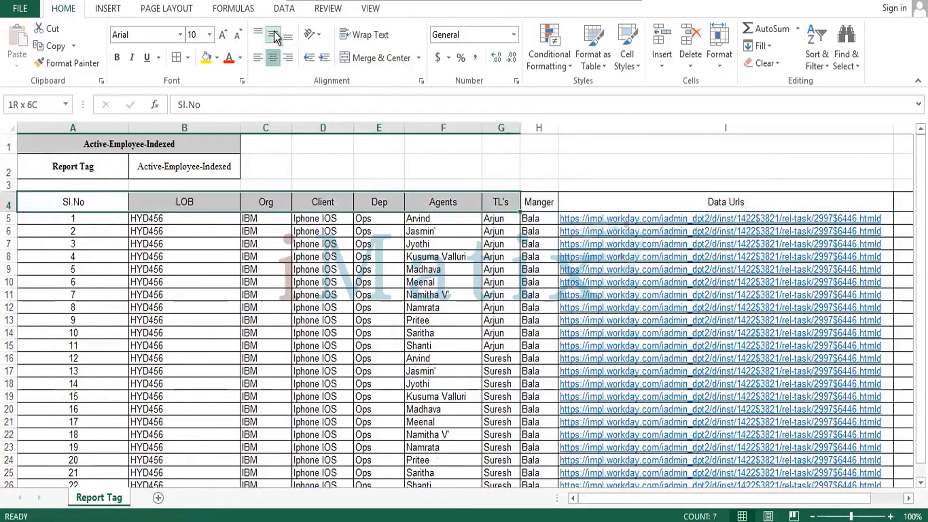
{"action": "key", "text": "shift+Right"}
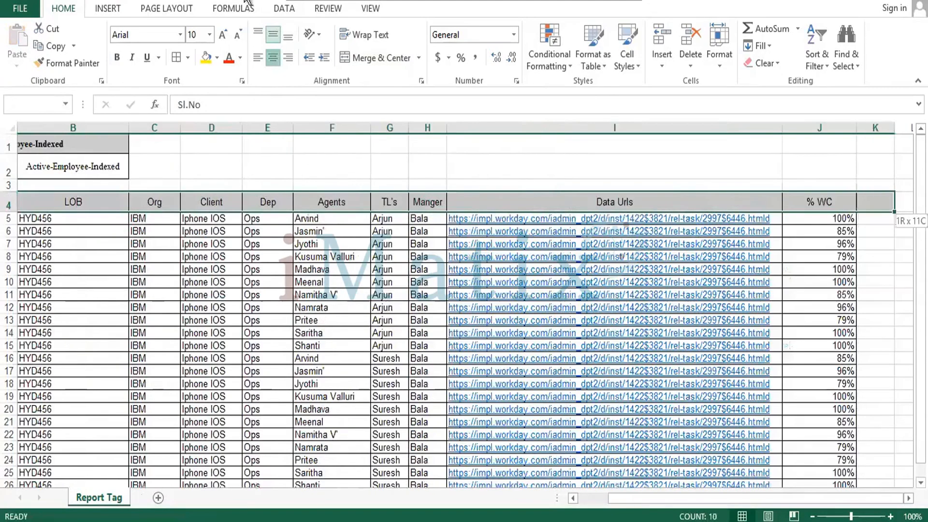
{"action": "left_click", "coordinate": [218, 58]}
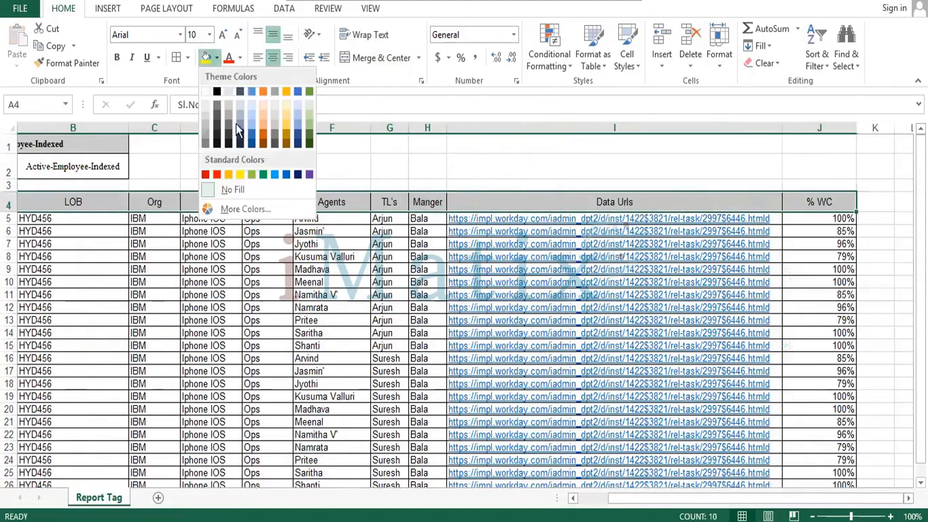
{"action": "left_click", "coordinate": [262, 129]}
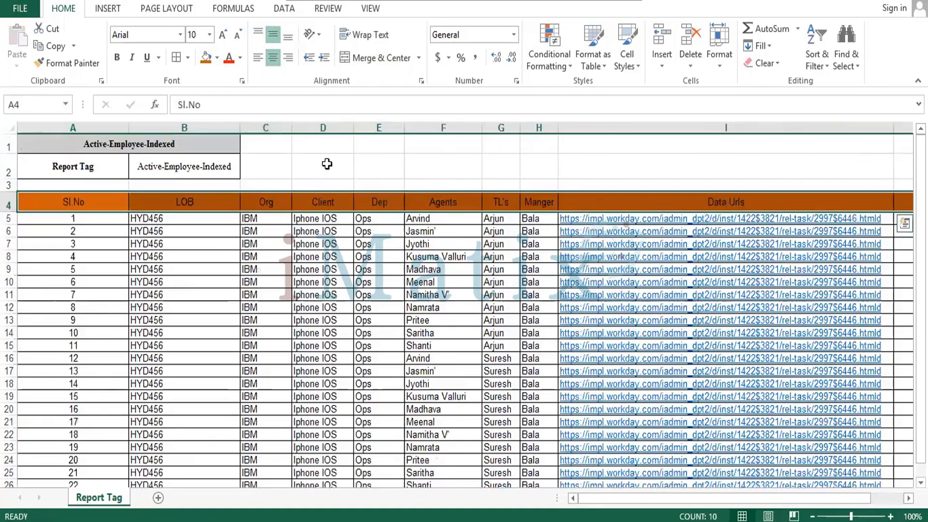
{"action": "key", "text": "ctrl+b"}
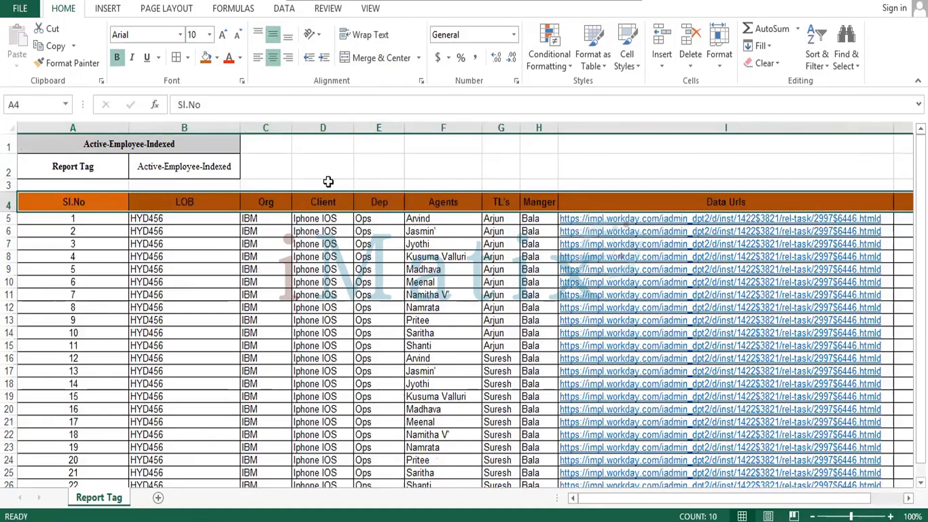
{"action": "left_click", "coordinate": [307, 161]}
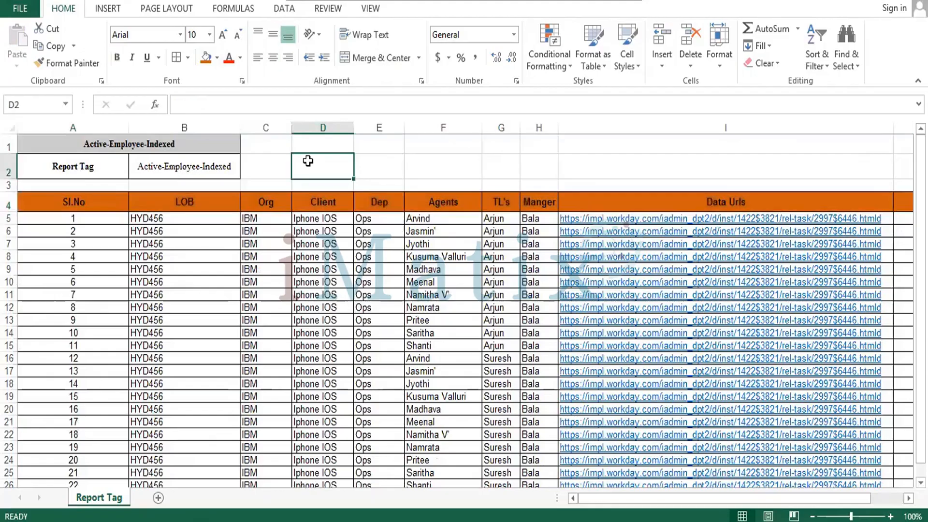
- Set the font of the whole data table, A4:J26, to Times New Roman
{"action": "key", "text": "Down"}
{"action": "key", "text": "Down"}
{"action": "key", "text": "Down"}
{"action": "key", "text": "Down"}
{"action": "key", "text": "Down"}
{"action": "key", "text": "Down"}
{"action": "key", "text": "Down"}
{"action": "key", "text": "Left"}
{"action": "key", "text": "Left"}
{"action": "key", "text": "Left"}
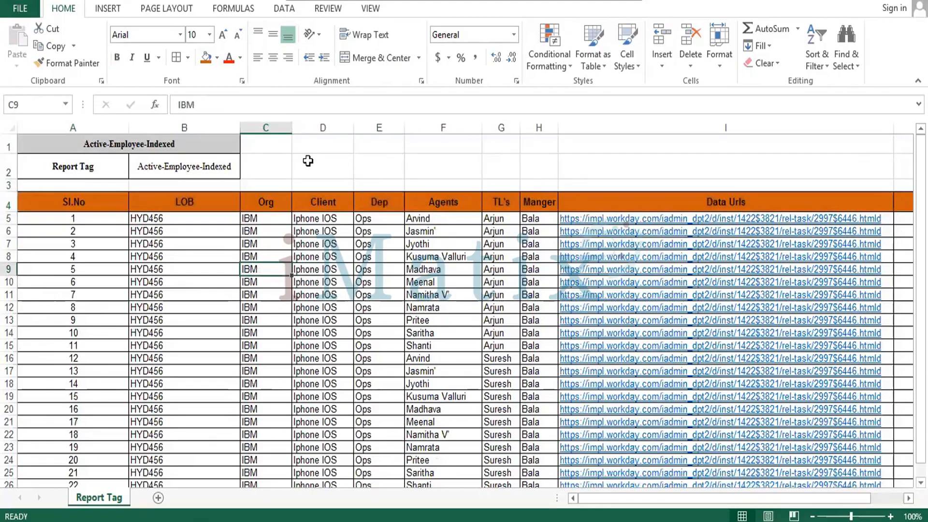
{"action": "key", "text": "Up"}
{"action": "key", "text": "Up"}
{"action": "key", "text": "Up"}
{"action": "key", "text": "Up"}
{"action": "key", "text": "Up"}
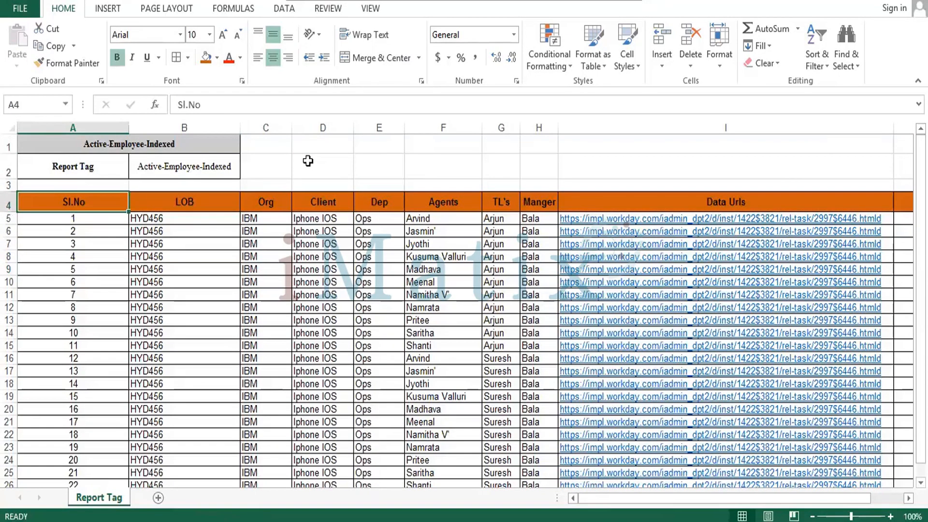
{"action": "key", "text": "ctrl+shift+End"}
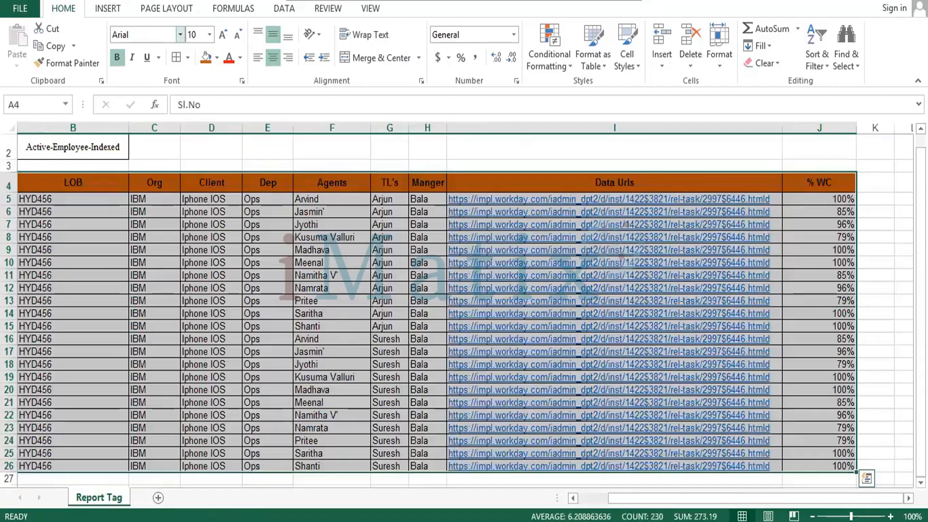
{"action": "left_click", "coordinate": [180, 35]}
{"action": "type", "text": "Times New Roman"}
{"action": "key", "text": "Return"}
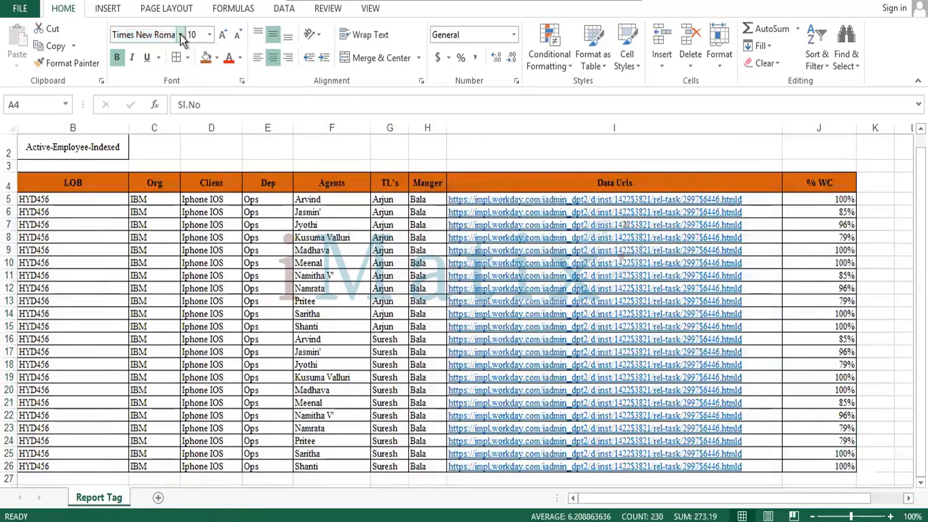
- Center the contents of the whole table A4:J26 horizontally
{"action": "key", "text": "Down"}
{"action": "key", "text": "Right"}
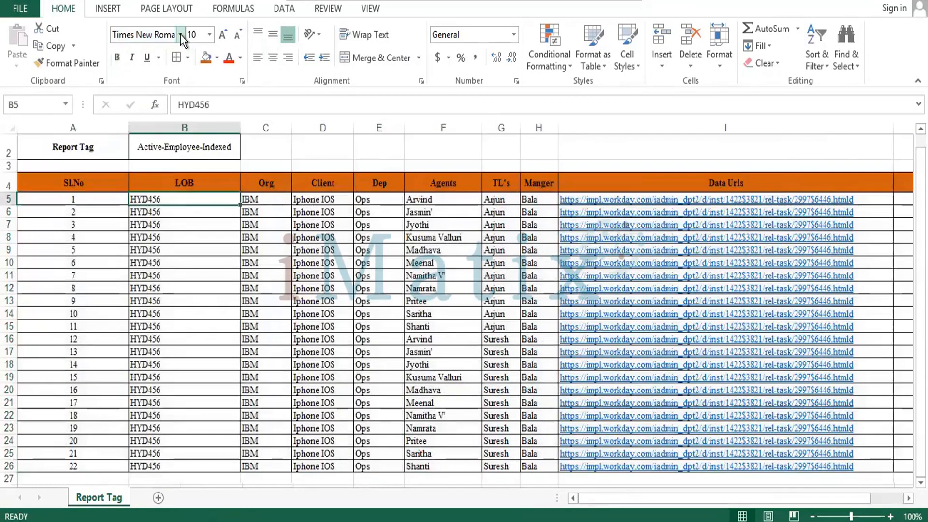
{"action": "key", "text": "Left"}
{"action": "key", "text": "ctrl+a"}
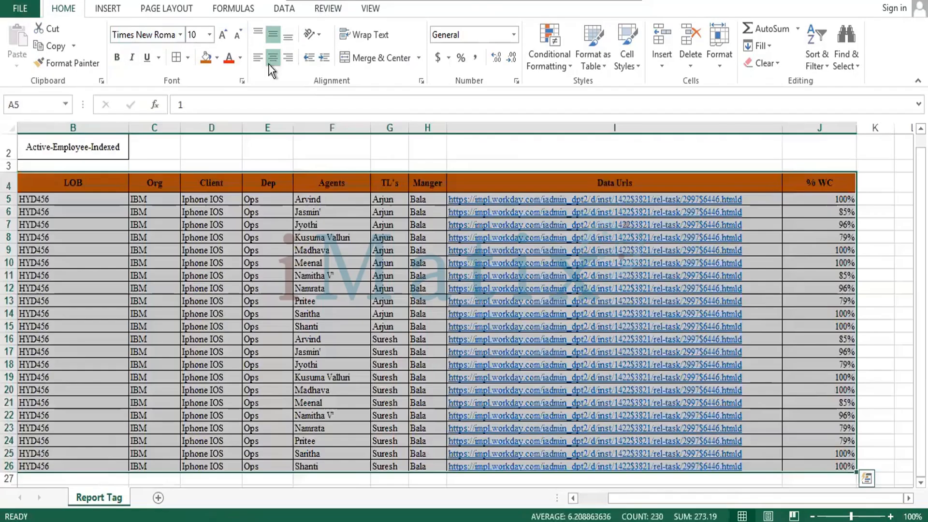
{"action": "left_click", "coordinate": [272, 58]}
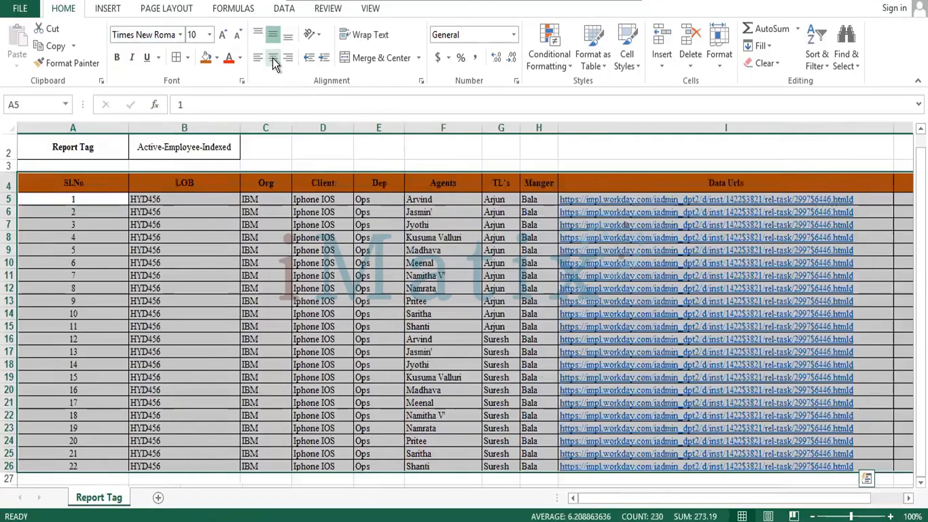
{"action": "left_click", "coordinate": [272, 58]}
{"action": "key", "text": "Down"}
{"action": "key", "text": "Down"}
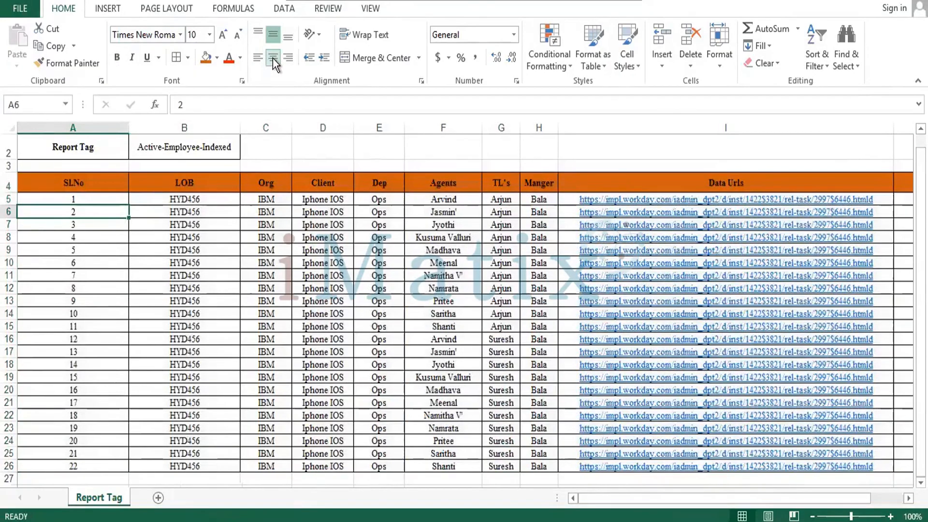
- Review the LOB, Org, Client, Dep and Agents columns in the first rows of the table
{"action": "key", "text": "Right"}
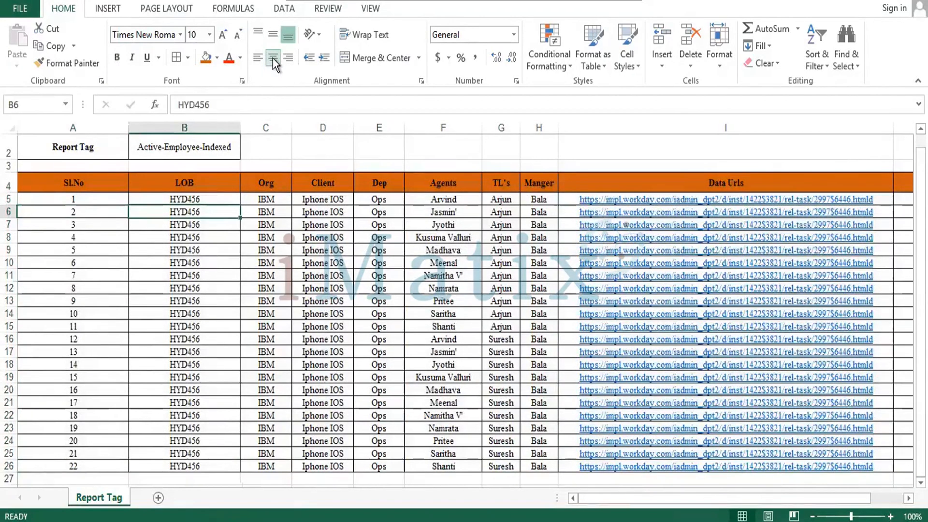
{"action": "key", "text": "Right"}
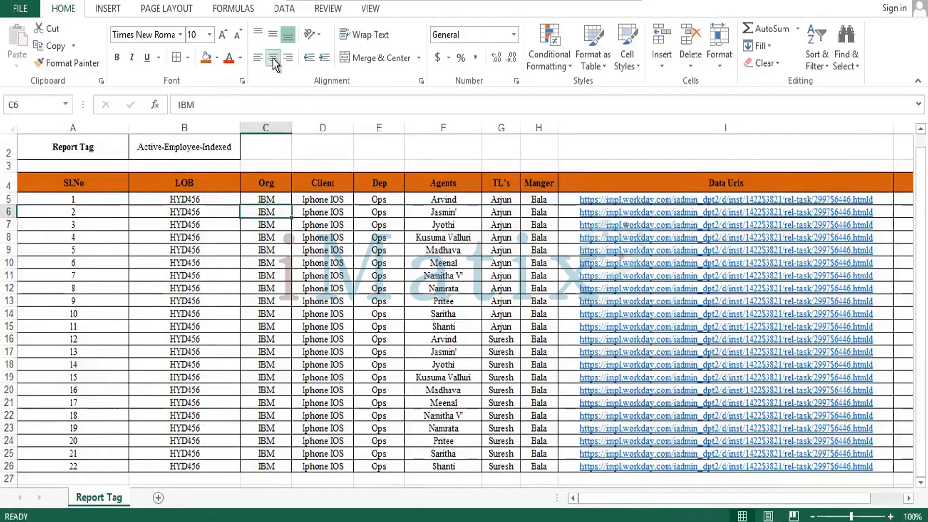
{"action": "key", "text": "Left"}
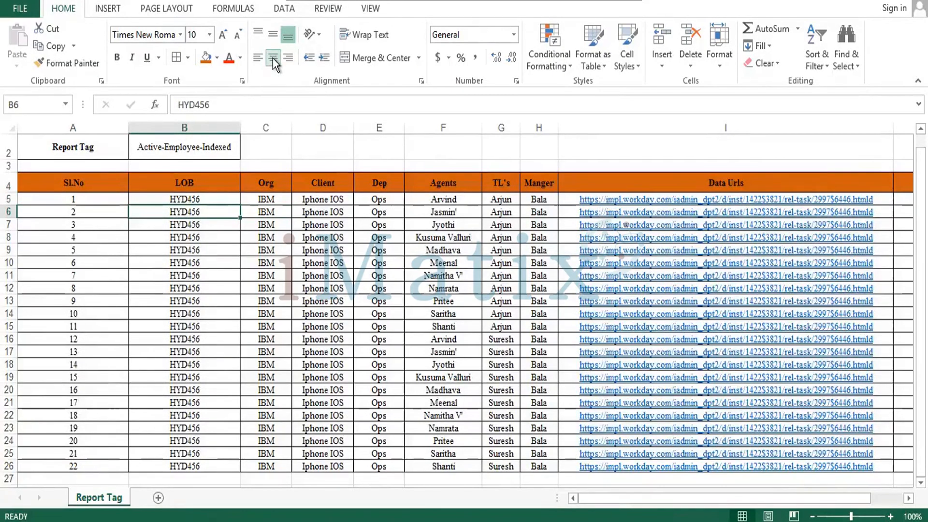
{"action": "key", "text": "Right"}
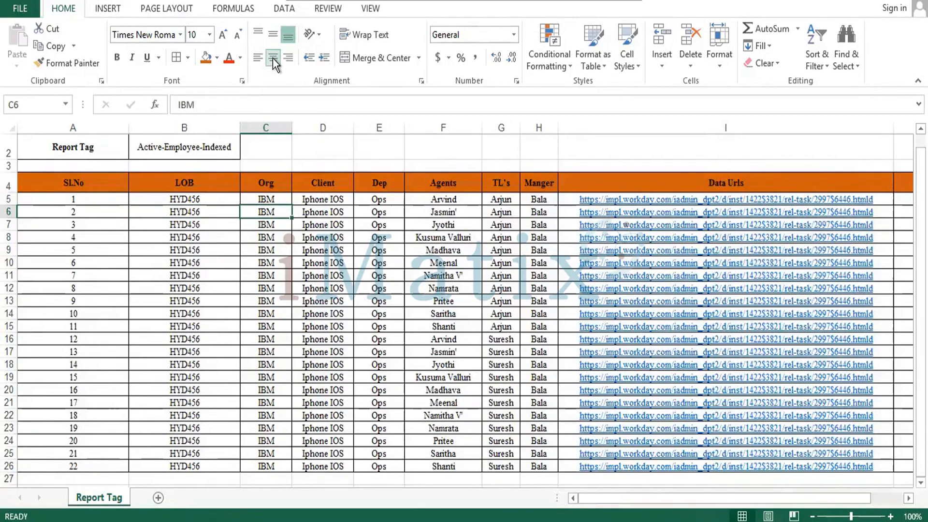
{"action": "key", "text": "Right"}
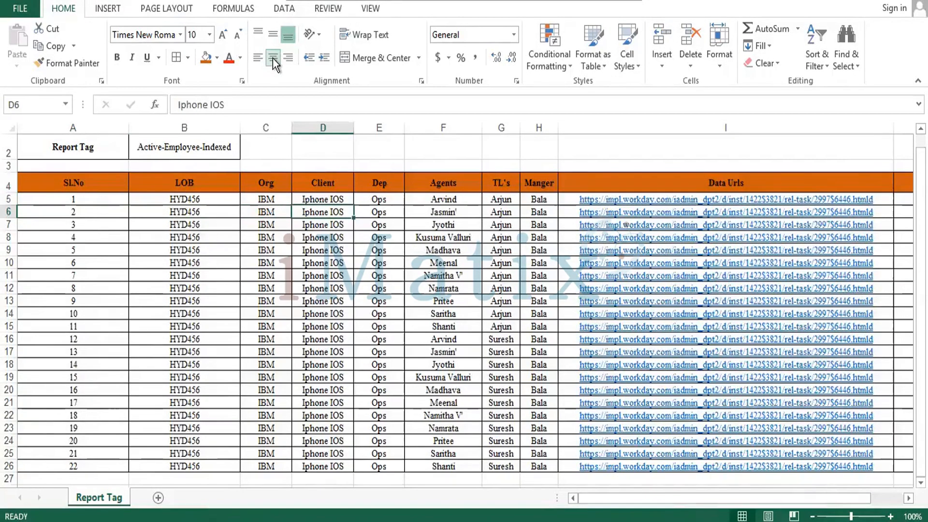
{"action": "key", "text": "Right"}
{"action": "key", "text": "Up"}
{"action": "key", "text": "Up"}
{"action": "key", "text": "Up"}
{"action": "key", "text": "Down"}
{"action": "key", "text": "Down"}
{"action": "key", "text": "Down"}
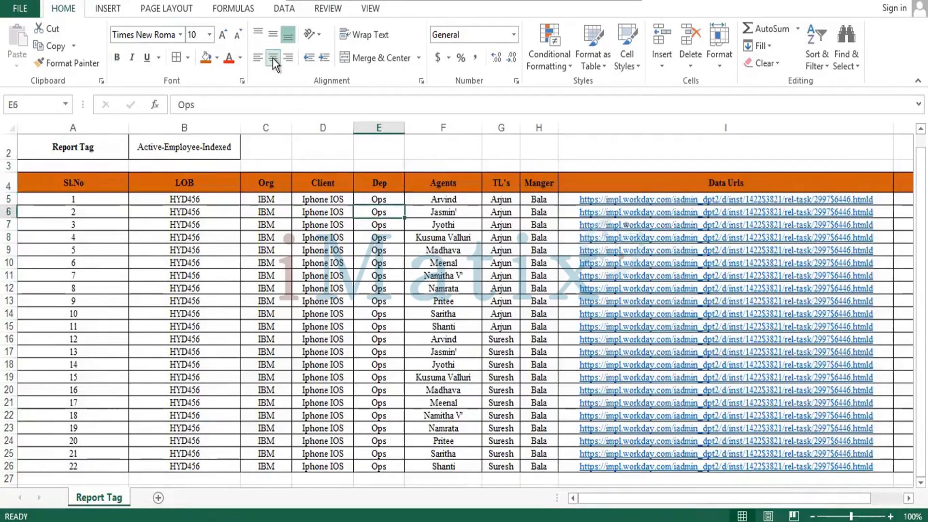
{"action": "key", "text": "Right"}
{"action": "key", "text": "Up"}
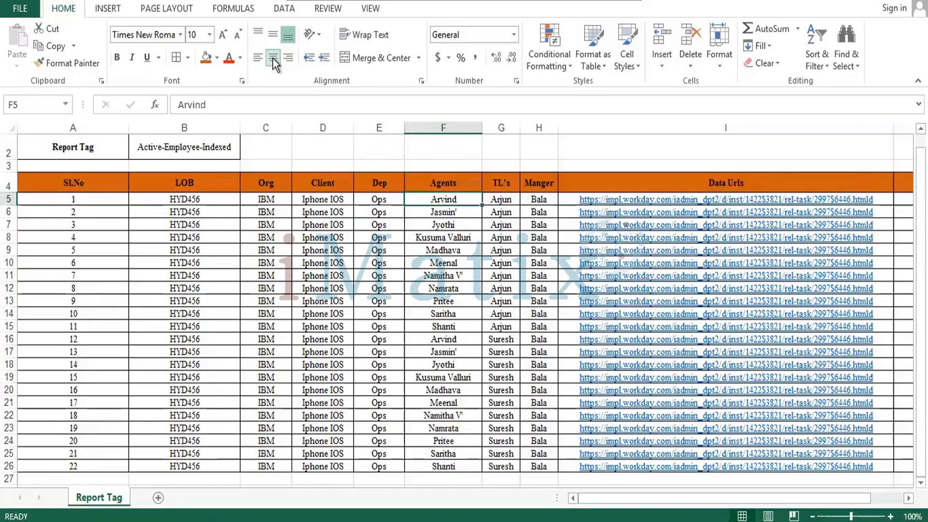
- Review the TL's, Manger, Data Urls and % WC columns in the first data row and the % WC header
{"action": "key", "text": "Right"}
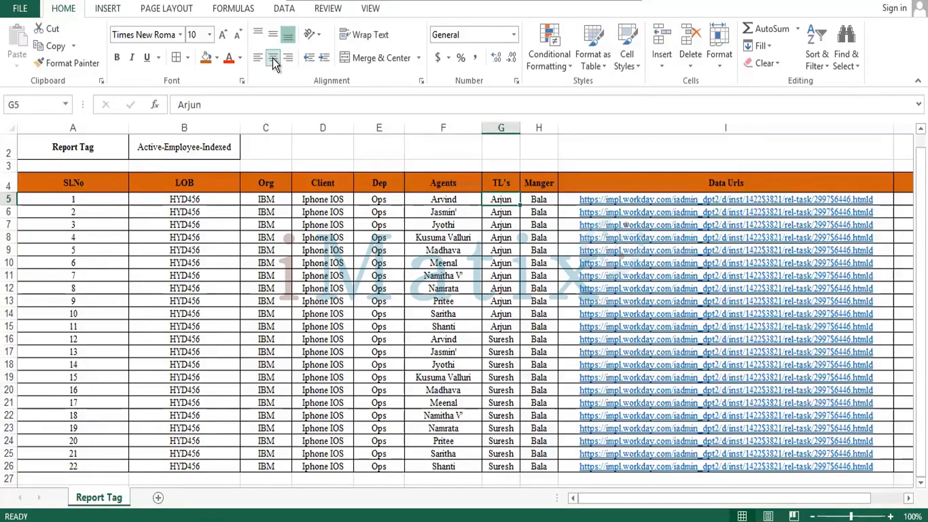
{"action": "key", "text": "Right"}
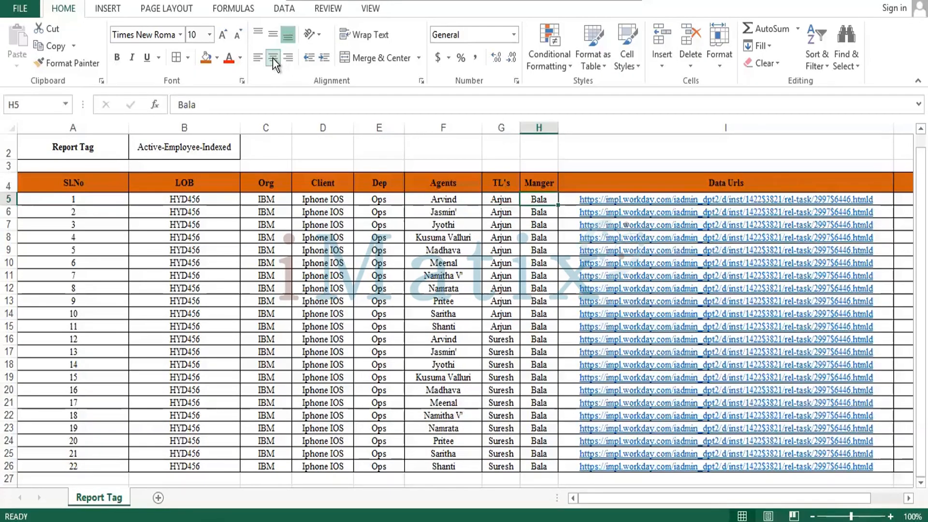
{"action": "key", "text": "Right"}
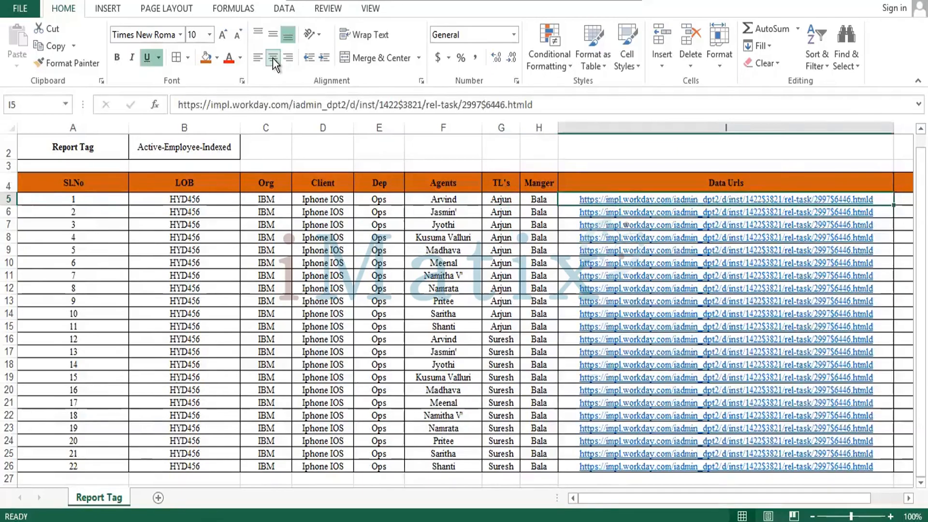
{"action": "key", "text": "Right"}
{"action": "key", "text": "Left"}
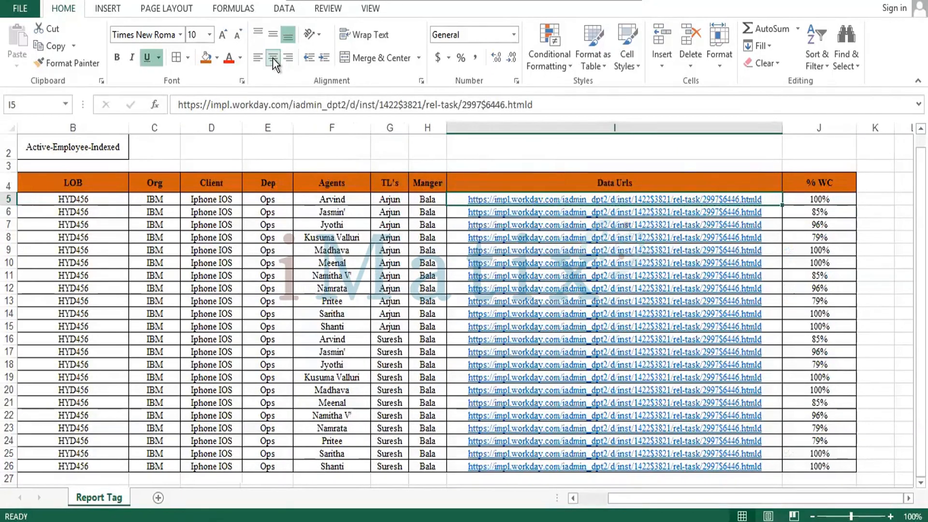
{"action": "key", "text": "Right"}
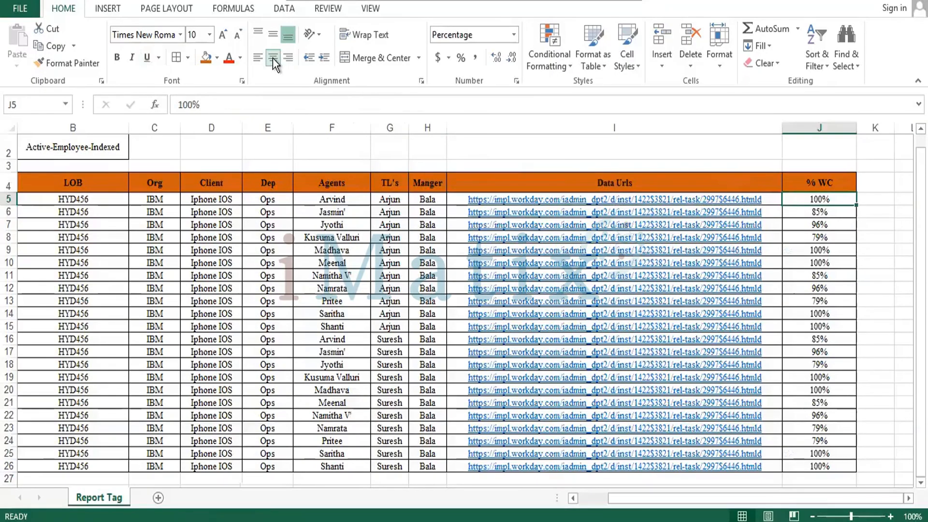
{"action": "key", "text": "Up"}
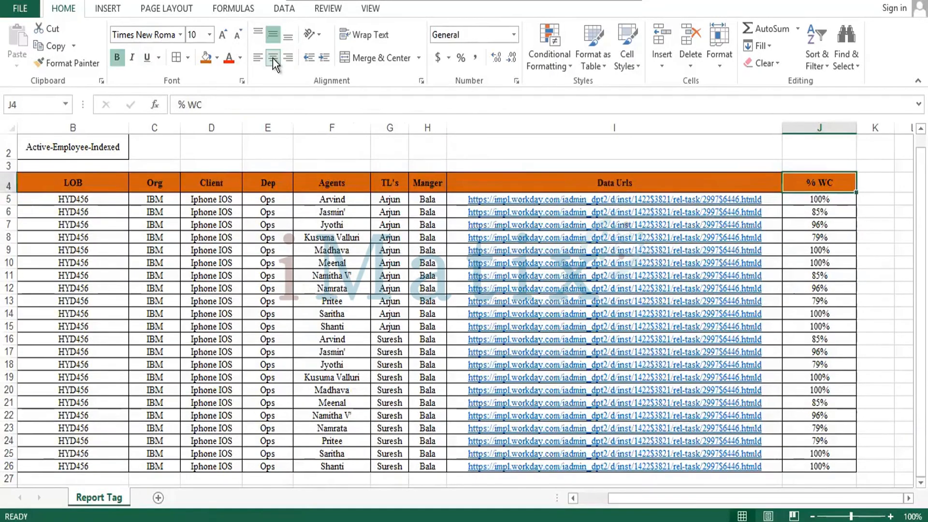
- Go through the % WC values down to row 25 and return to the start of that row
{"action": "key", "text": "Down"}
{"action": "key", "text": "Down"}
{"action": "key", "text": "Down"}
{"action": "key", "text": "Down"}
{"action": "key", "text": "Down"}
{"action": "key", "text": "Down"}
{"action": "key", "text": "Down"}
{"action": "key", "text": "Down"}
{"action": "key", "text": "Down"}
{"action": "key", "text": "Down"}
{"action": "key", "text": "Down"}
{"action": "key", "text": "Down"}
{"action": "key", "text": "Down"}
{"action": "key", "text": "Down"}
{"action": "key", "text": "Down"}
{"action": "key", "text": "Down"}
{"action": "key", "text": "Down"}
{"action": "key", "text": "Down"}
{"action": "key", "text": "Down"}
{"action": "key", "text": "Down"}
{"action": "key", "text": "Down"}
{"action": "key", "text": "Left"}
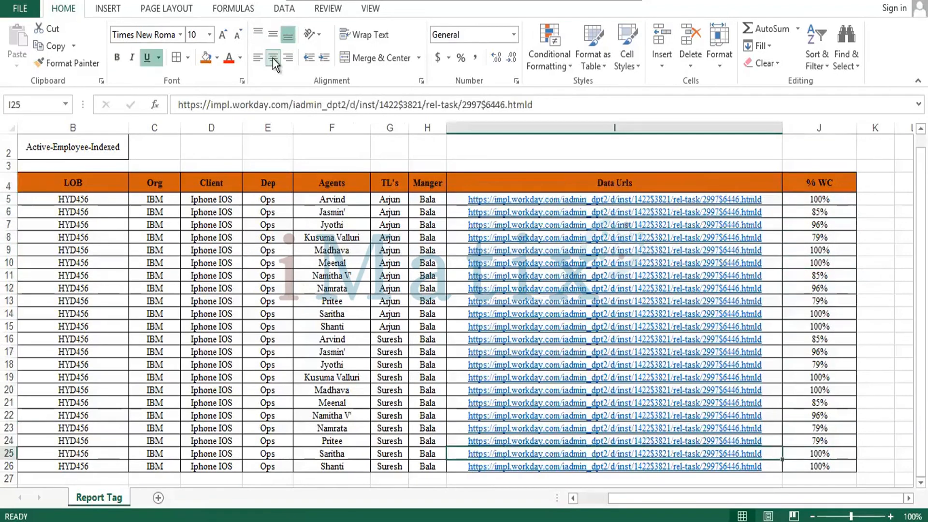
{"action": "key", "text": "Home"}
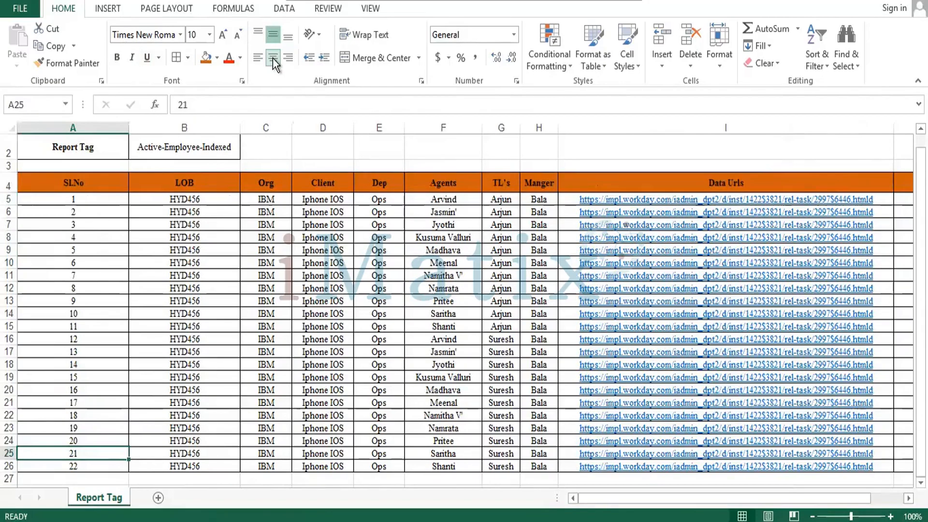
- Try to insert a combo chart of the first type from the whole table A4:J26
{"action": "key", "text": "Down"}
{"action": "key", "text": "ctrl+a"}
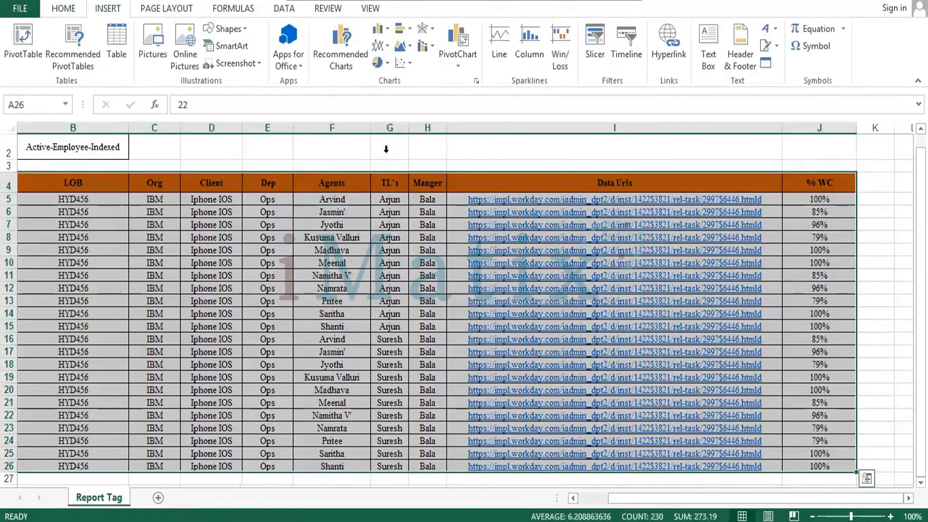
{"action": "left_click", "coordinate": [426, 47]}
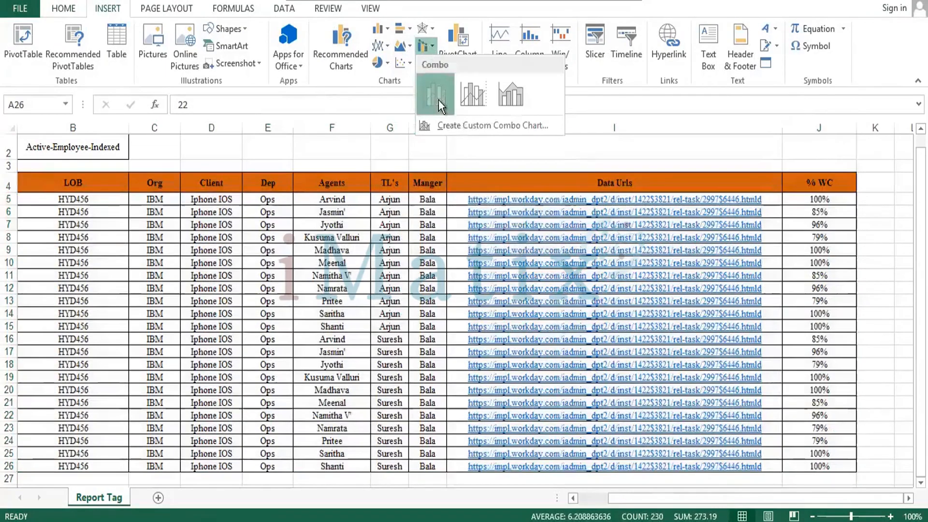
{"action": "left_click", "coordinate": [435, 94]}
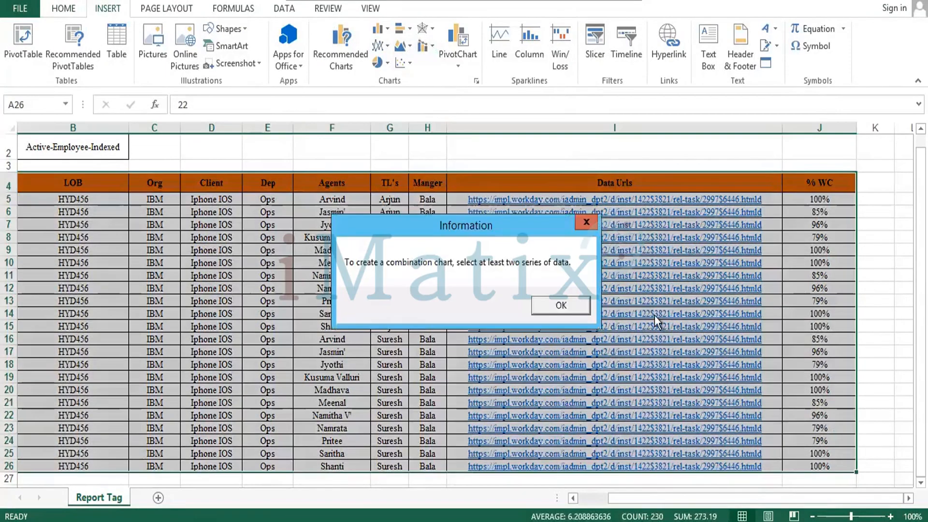
{"action": "left_click", "coordinate": [560, 305]}
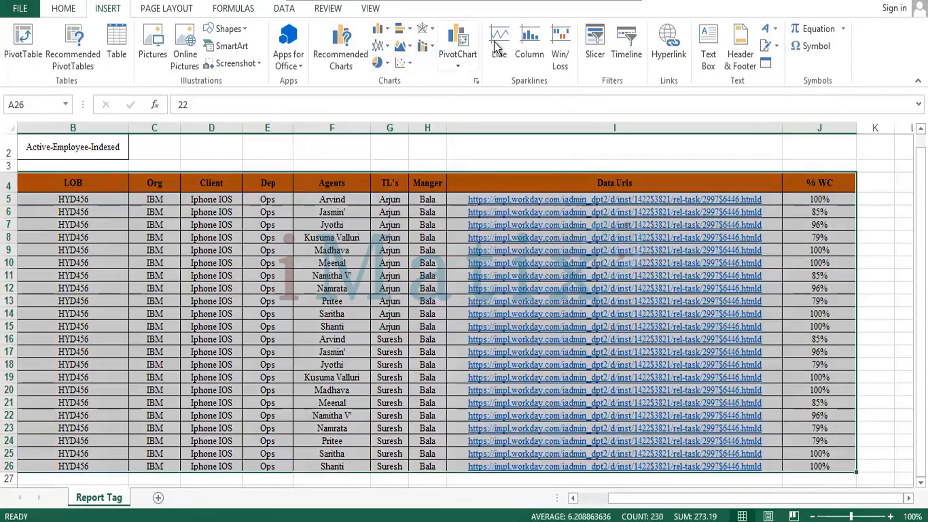
- Insert a PivotChart based on the range 'Report Tag'!$A$4:$J$26 in a new worksheet
{"action": "left_click", "coordinate": [457, 62]}
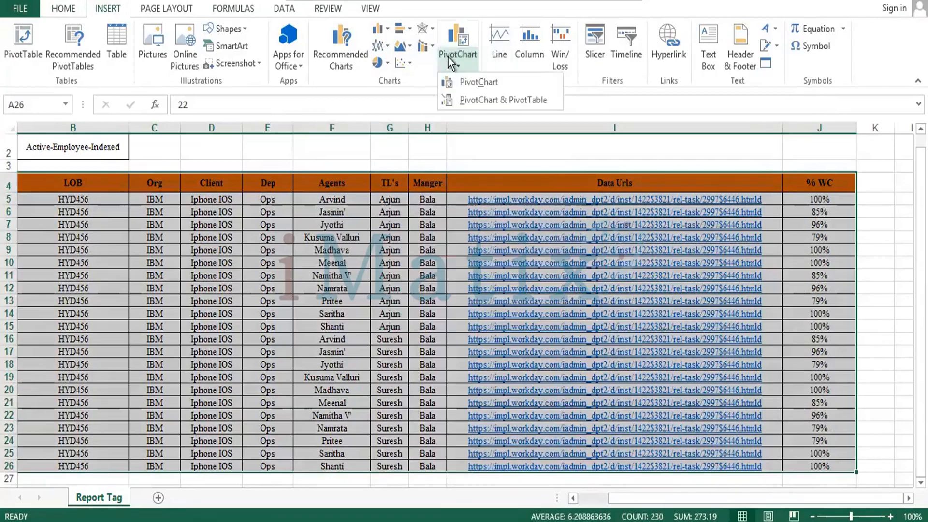
{"action": "left_click", "coordinate": [465, 82]}
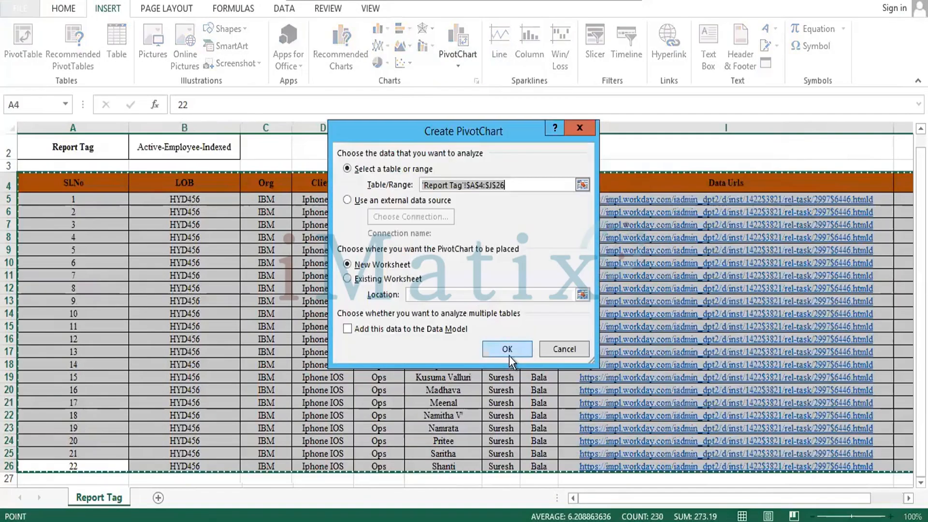
{"action": "left_click", "coordinate": [507, 349]}
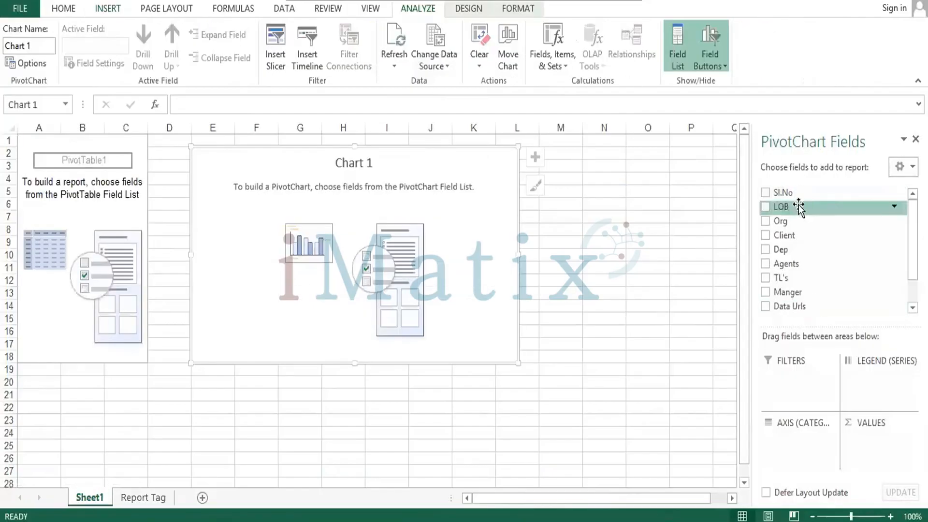
- Lay out the PivotChart with Sl.No as filter, LOB as legend, Org and Agents as axis categories, and the sum of % WC as values
{"action": "left_click_drag", "start_coordinate": [787, 192], "coordinate": [786, 377]}
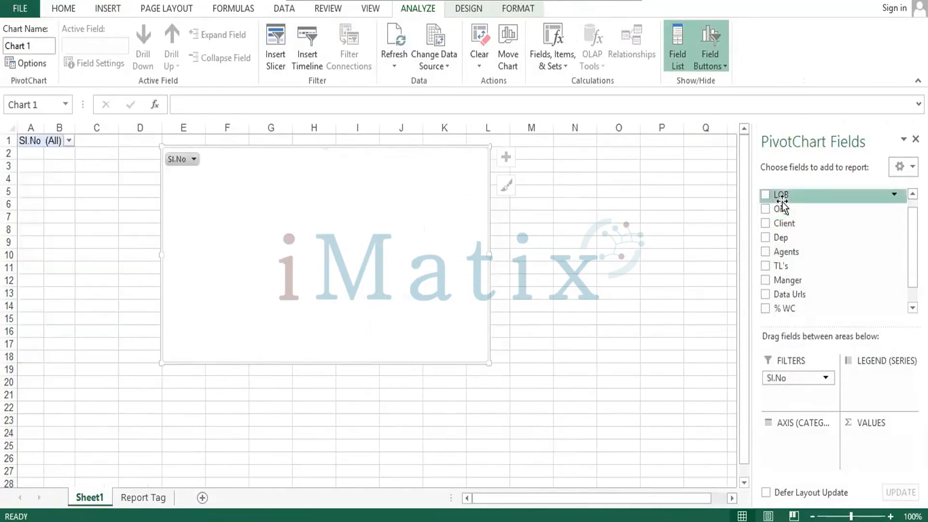
{"action": "left_click_drag", "start_coordinate": [781, 197], "coordinate": [880, 387]}
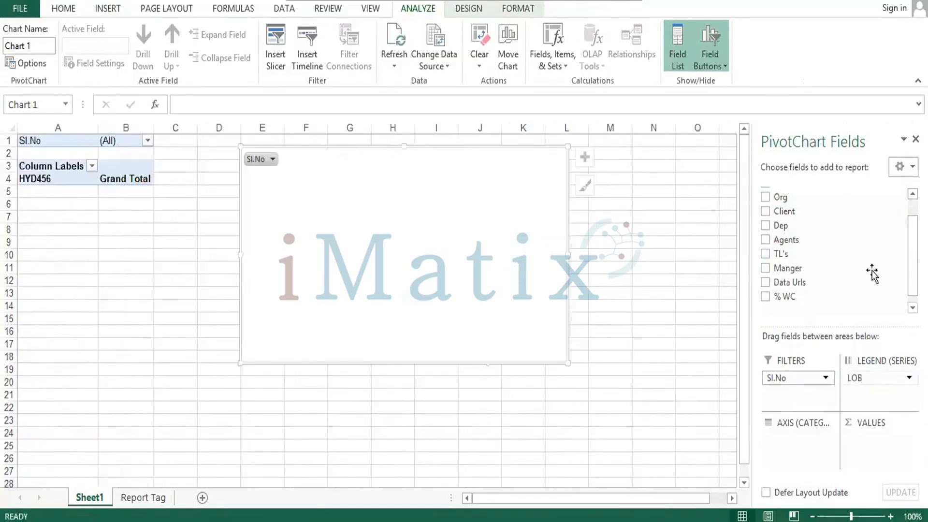
{"action": "left_click_drag", "start_coordinate": [783, 212], "coordinate": [802, 445]}
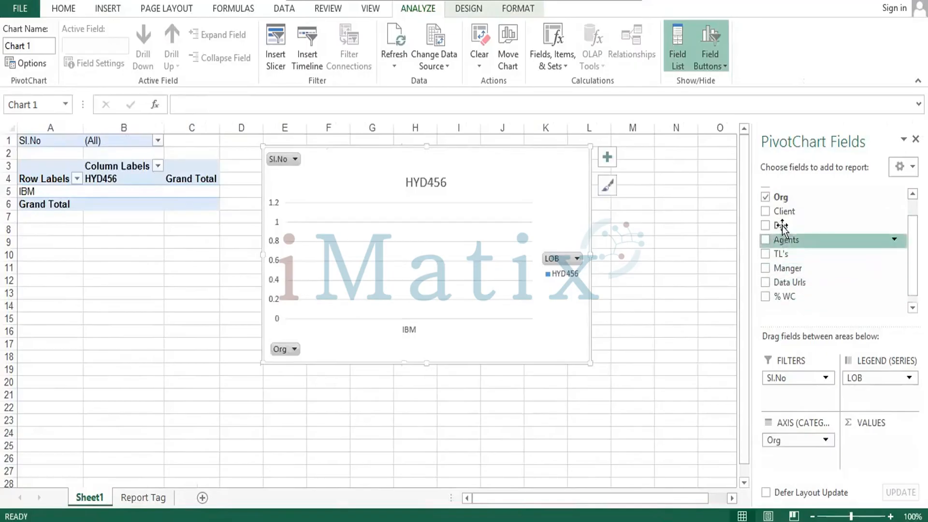
{"action": "left_click", "coordinate": [778, 299]}
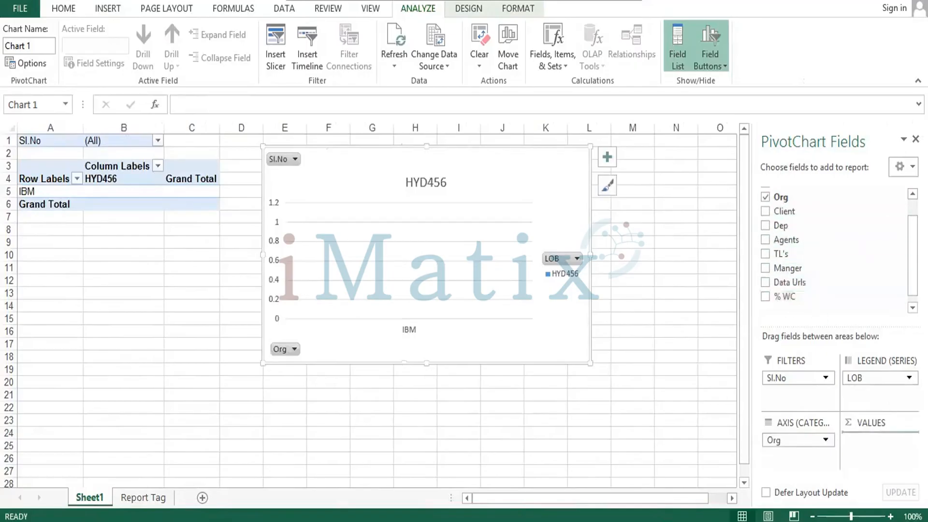
{"action": "left_click_drag", "start_coordinate": [785, 239], "coordinate": [799, 384]}
{"action": "left_click_drag", "start_coordinate": [800, 441], "coordinate": [799, 467]}
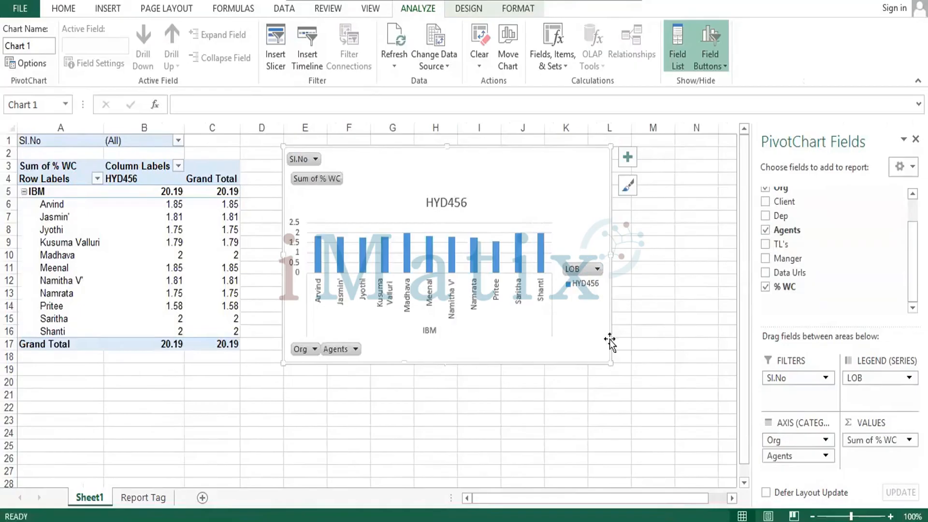
- Resize the PivotChart so that it covers about E2:M21 beside the pivot table
{"action": "left_click_drag", "start_coordinate": [610, 363], "coordinate": [725, 485]}
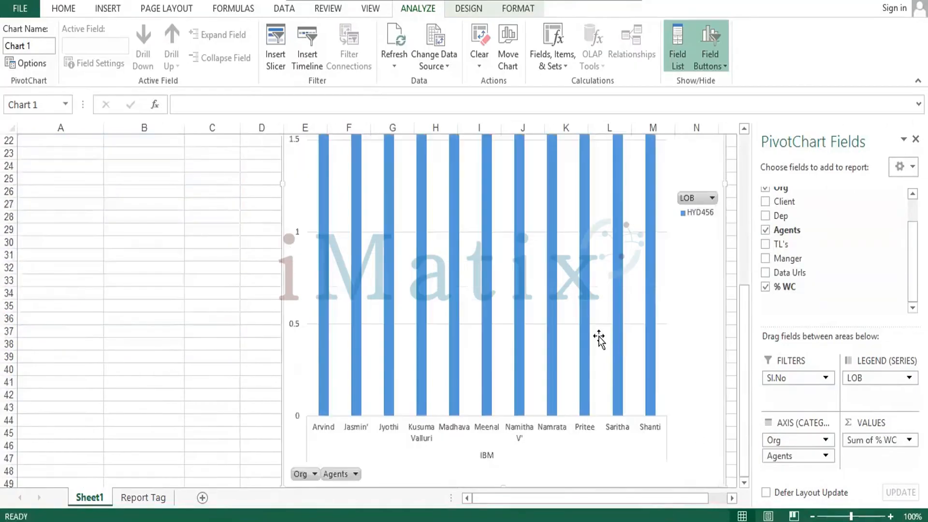
{"action": "scroll", "coordinate": [598, 338], "scroll_direction": "up", "scroll_amount": 2}
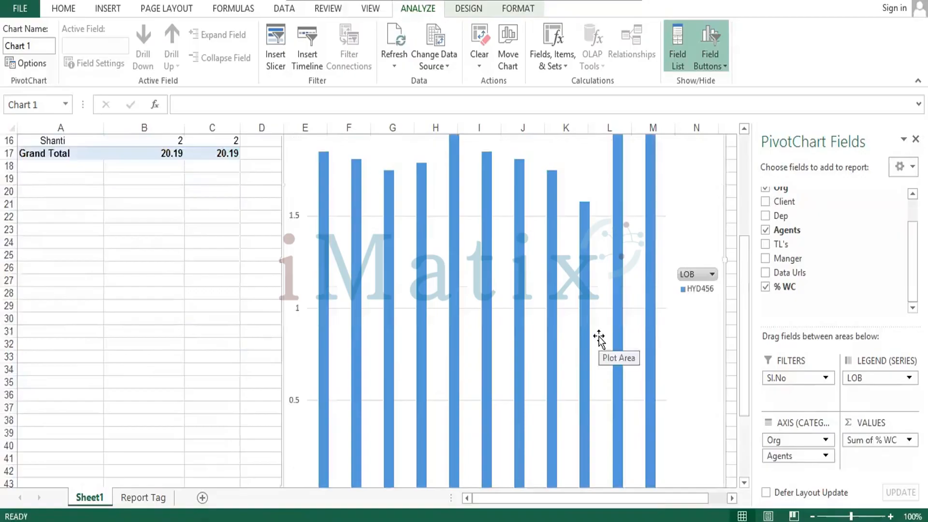
{"action": "scroll", "coordinate": [598, 339], "scroll_direction": "up", "scroll_amount": 5}
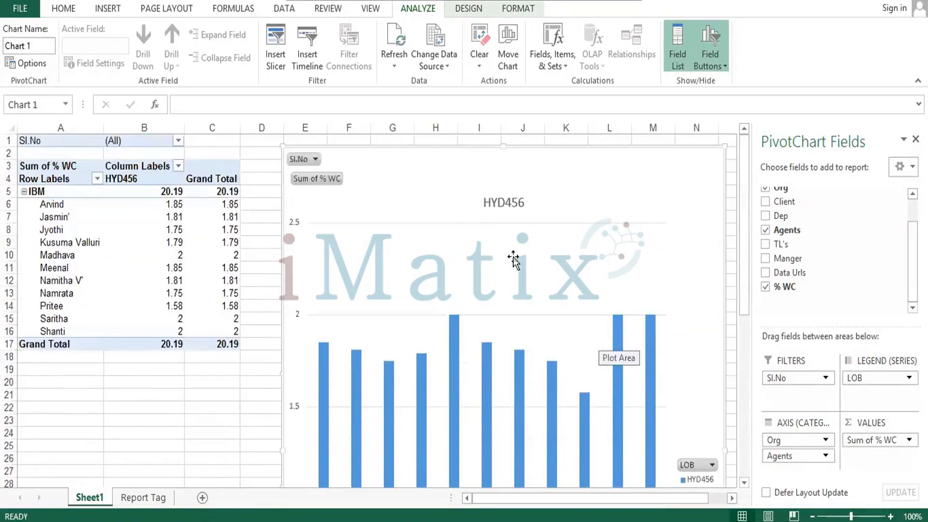
{"action": "scroll", "coordinate": [650, 343], "scroll_direction": "down", "scroll_amount": 6}
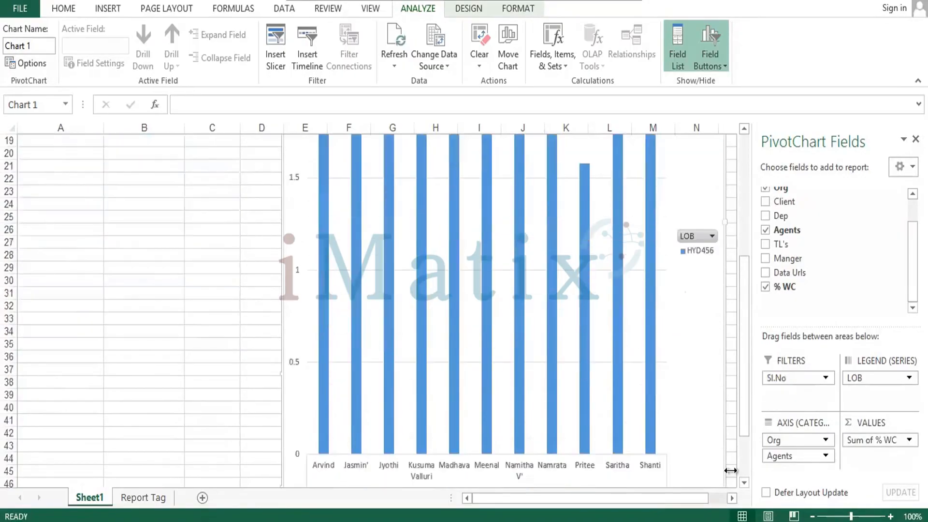
{"action": "scroll", "coordinate": [680, 424], "scroll_direction": "down", "scroll_amount": 3}
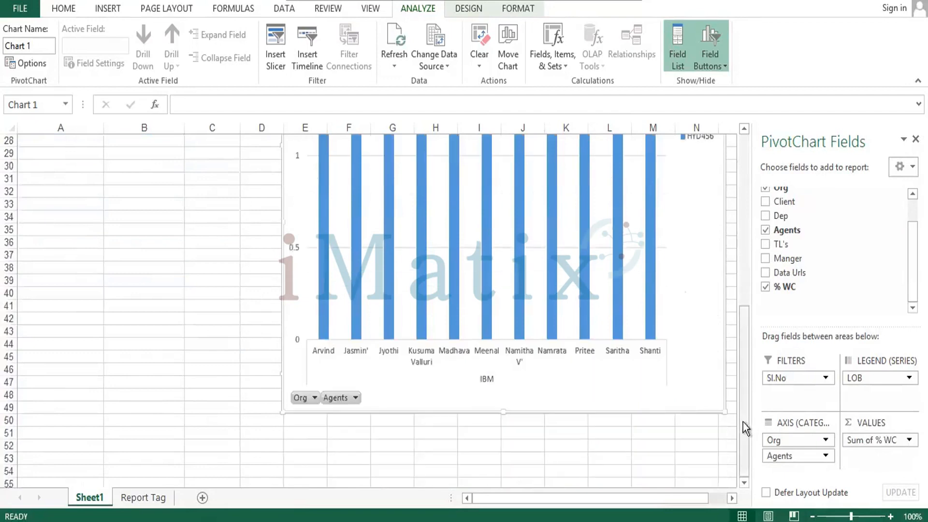
{"action": "left_click_drag", "start_coordinate": [724, 412], "coordinate": [719, 204]}
{"action": "scroll", "coordinate": [657, 237], "scroll_direction": "up", "scroll_amount": 7}
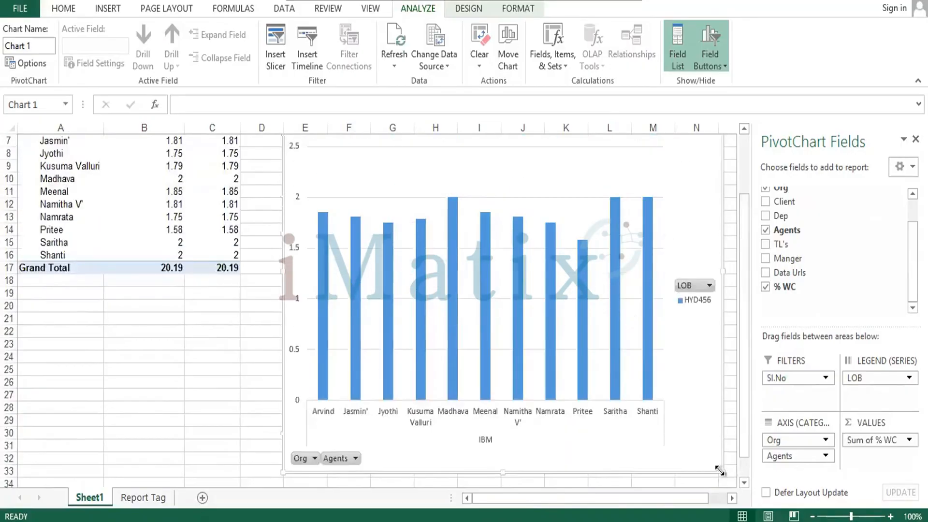
{"action": "left_click_drag", "start_coordinate": [720, 470], "coordinate": [679, 328]}
{"action": "scroll", "coordinate": [679, 328], "scroll_direction": "up", "scroll_amount": 2}
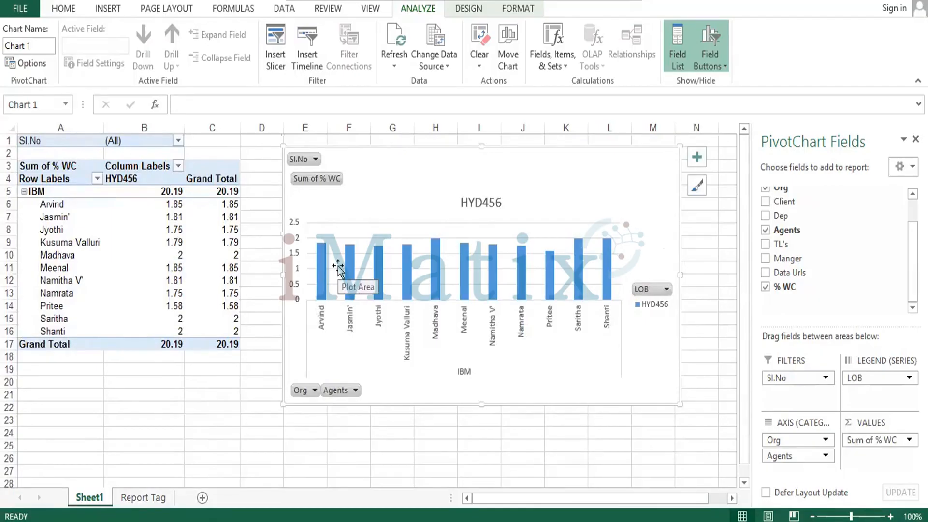
- Rename the worksheet holding the PivotChart as Advance Perfomance Report
{"action": "right_click", "coordinate": [91, 497]}
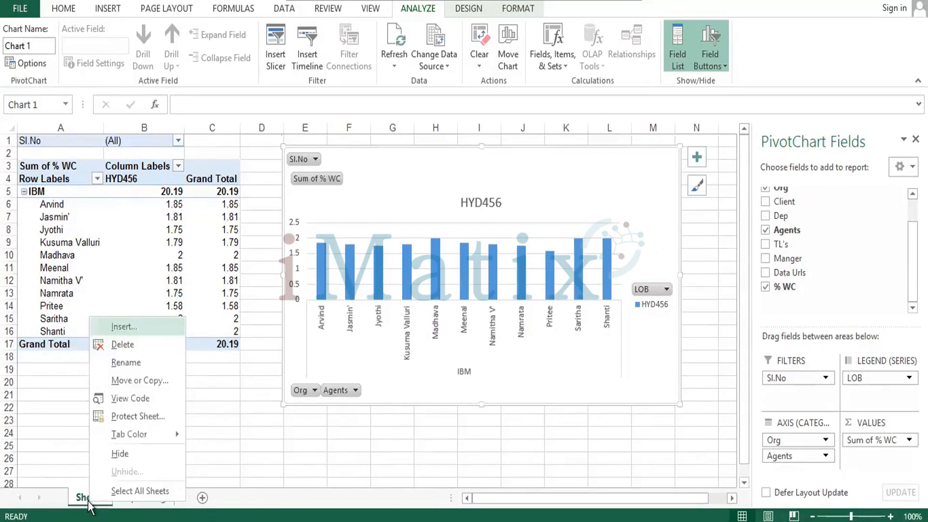
{"action": "left_click", "coordinate": [142, 365]}
{"action": "type", "text": "A"}
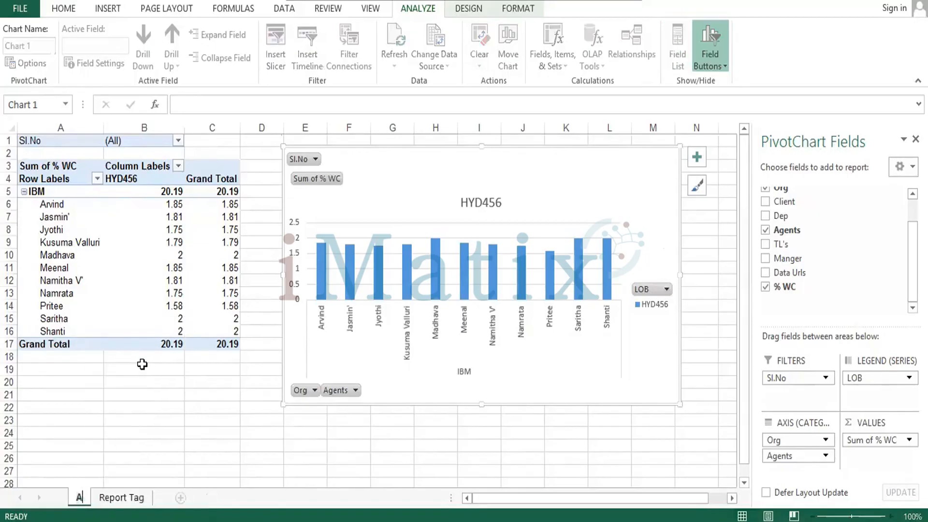
{"action": "type", "text": "dvance"}
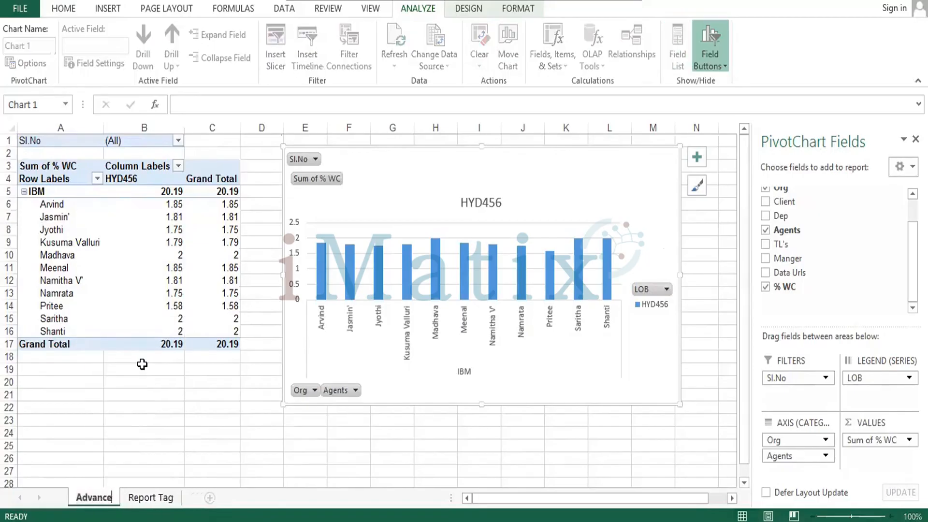
{"action": "type", "text": " Perfomanc"}
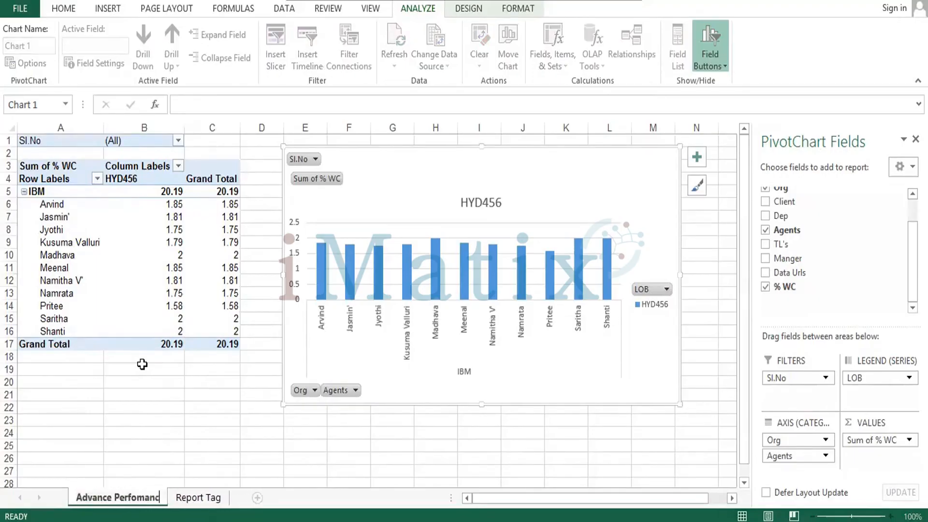
{"action": "type", "text": "e Report"}
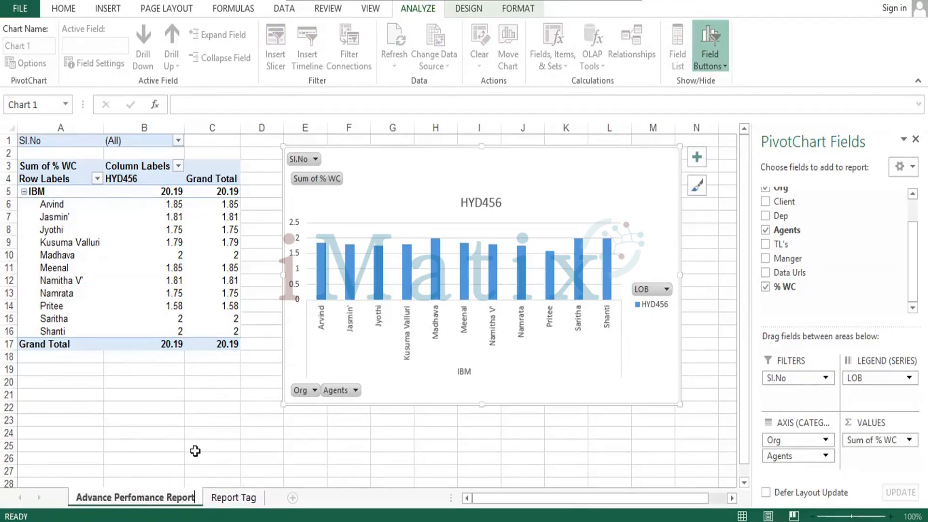
{"action": "left_click", "coordinate": [195, 451]}
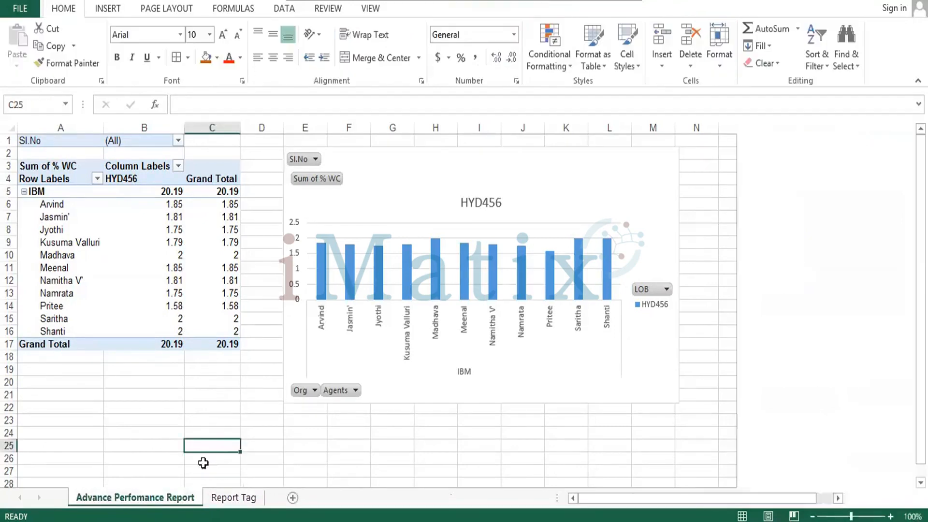
- Return to the Report Tag sheet and clear the table selection by selecting cell C11
{"action": "left_click", "coordinate": [235, 498]}
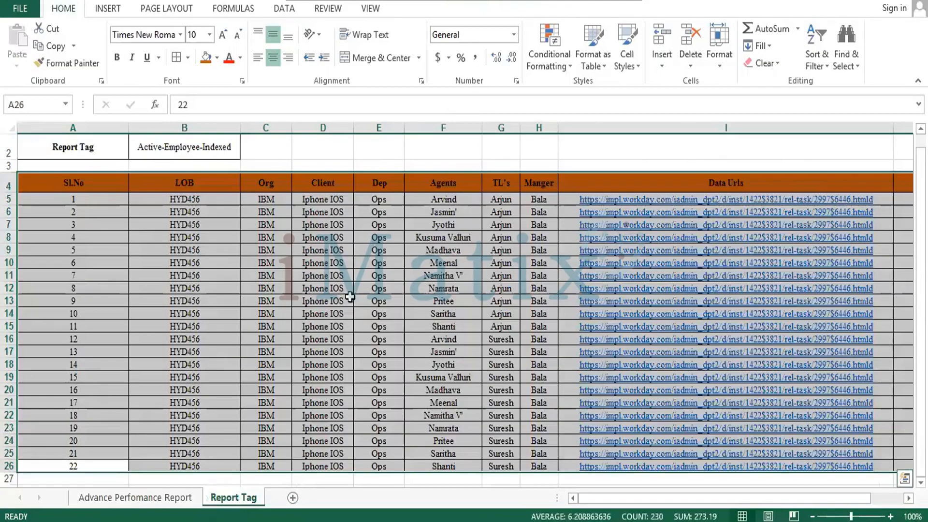
{"action": "left_click", "coordinate": [244, 271]}
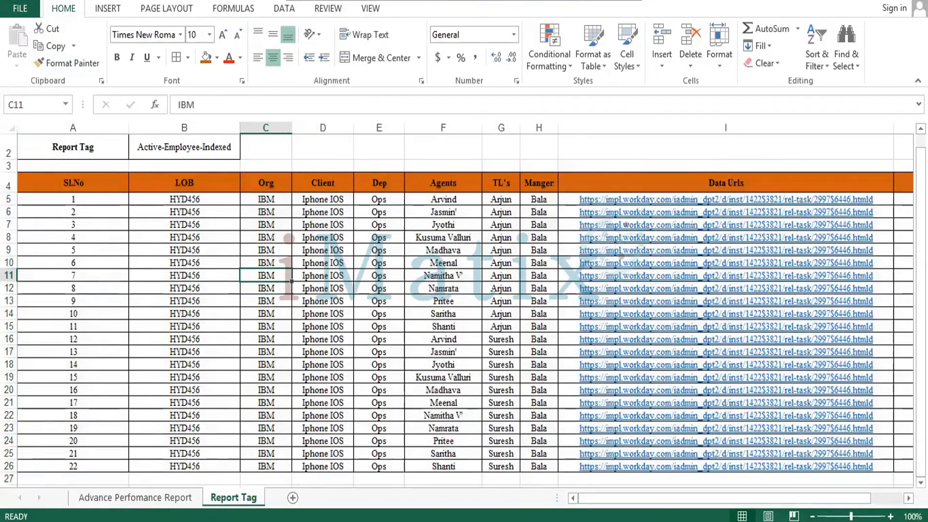
- Save the workbook to the Desktop as the Excel Workbook Active-Employee-Indexed, and show the Advance Perfomance Report sheet
{"action": "left_click", "coordinate": [20, 8]}
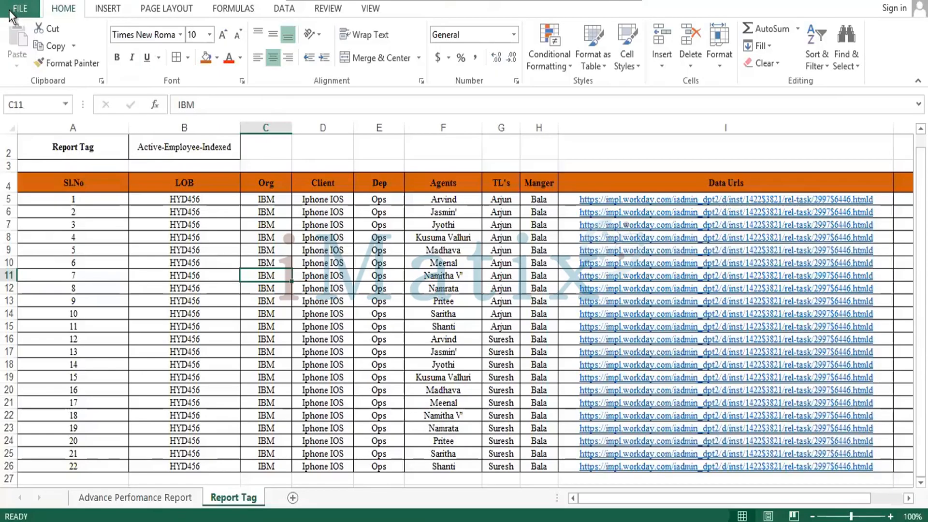
{"action": "left_click", "coordinate": [20, 8]}
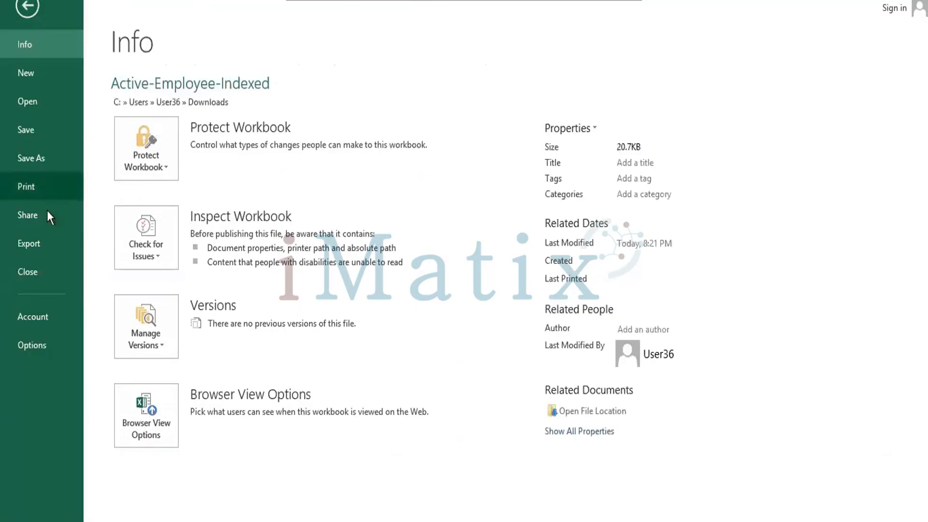
{"action": "left_click", "coordinate": [28, 159]}
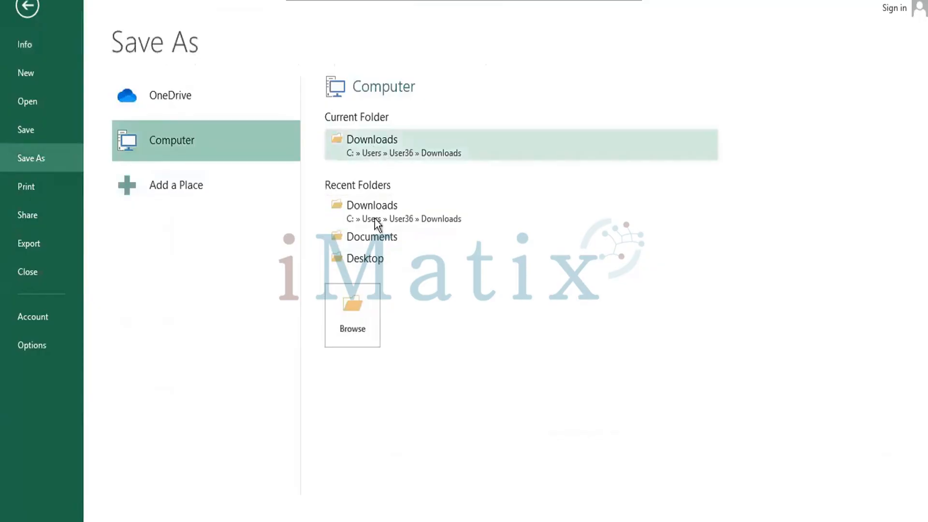
{"action": "left_click", "coordinate": [376, 260]}
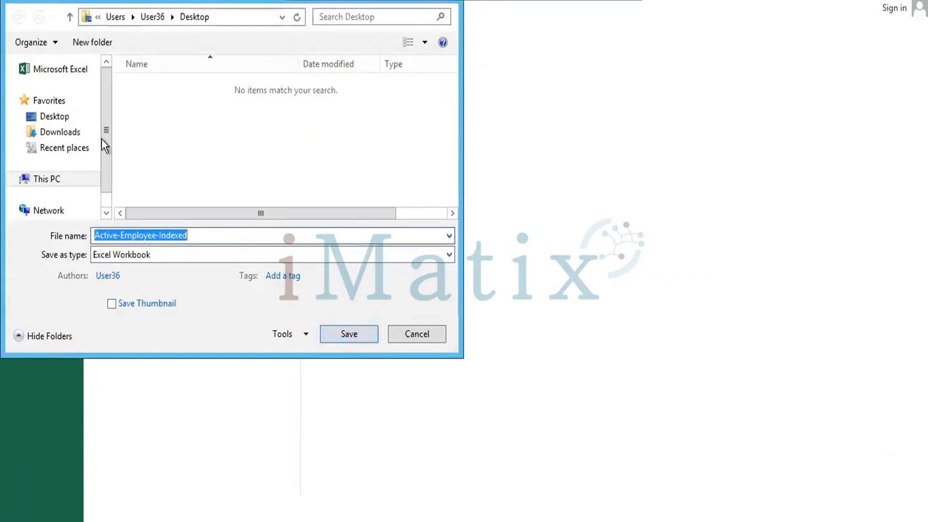
{"action": "left_click", "coordinate": [66, 118]}
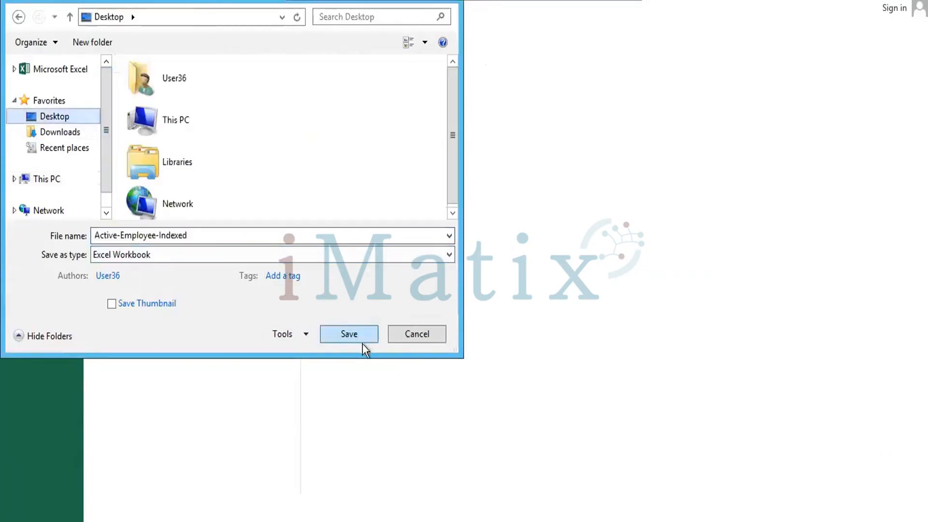
{"action": "left_click", "coordinate": [348, 333]}
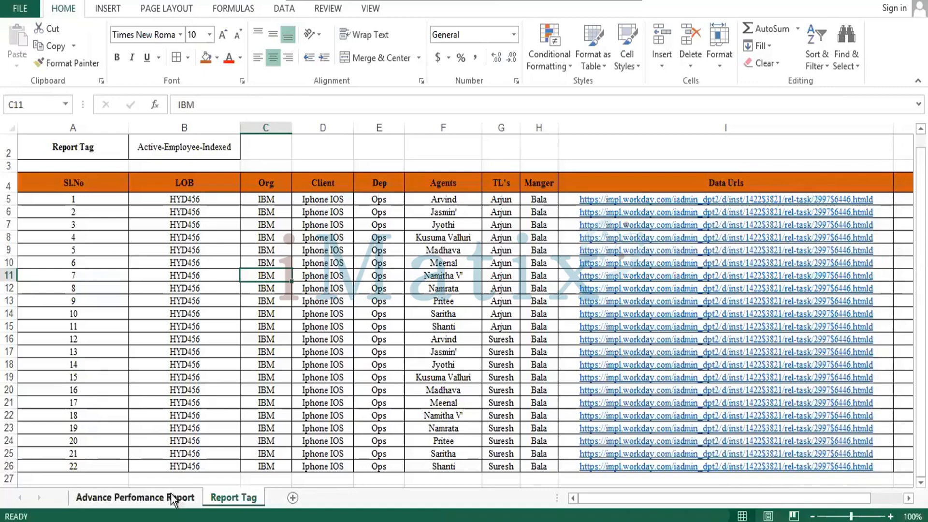
{"action": "left_click", "coordinate": [163, 497]}
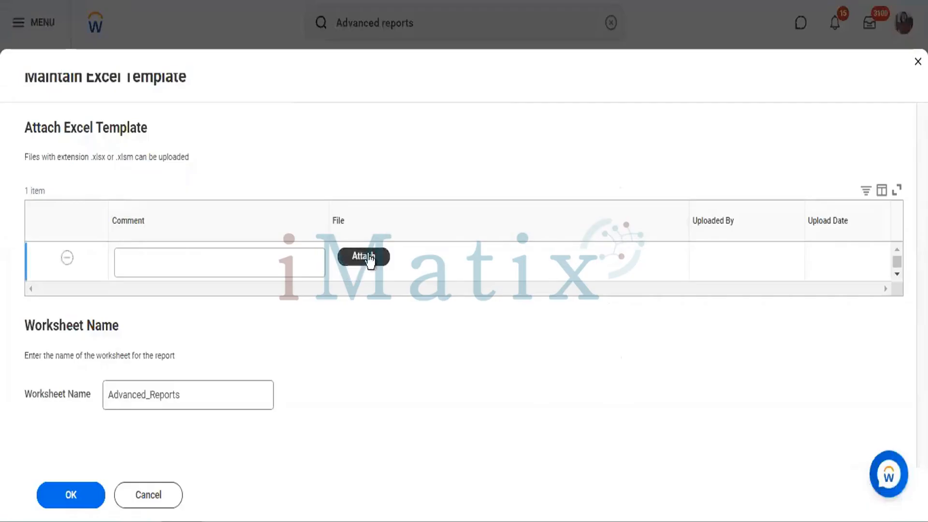
- In Workday's Maintain Excel Template form, enter the comment "Body of the email" for the attachment
{"action": "left_click", "coordinate": [265, 269]}
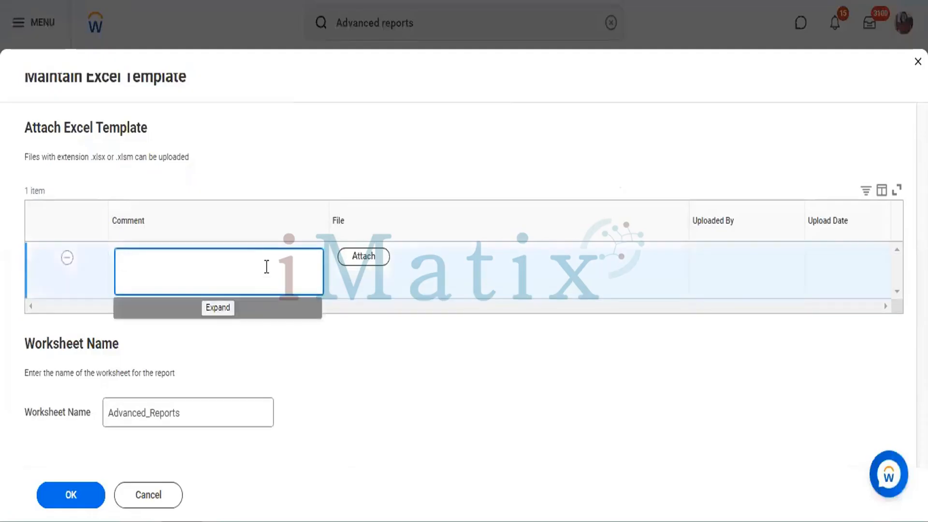
{"action": "type", "text": "Hi TE"}
{"action": "key", "text": "BackSpace"}
{"action": "key", "text": "BackSpace"}
{"action": "key", "text": "BackSpace"}
{"action": "key", "text": "BackSpace"}
{"action": "key", "text": "BackSpace"}
{"action": "type", "text": "ody"}
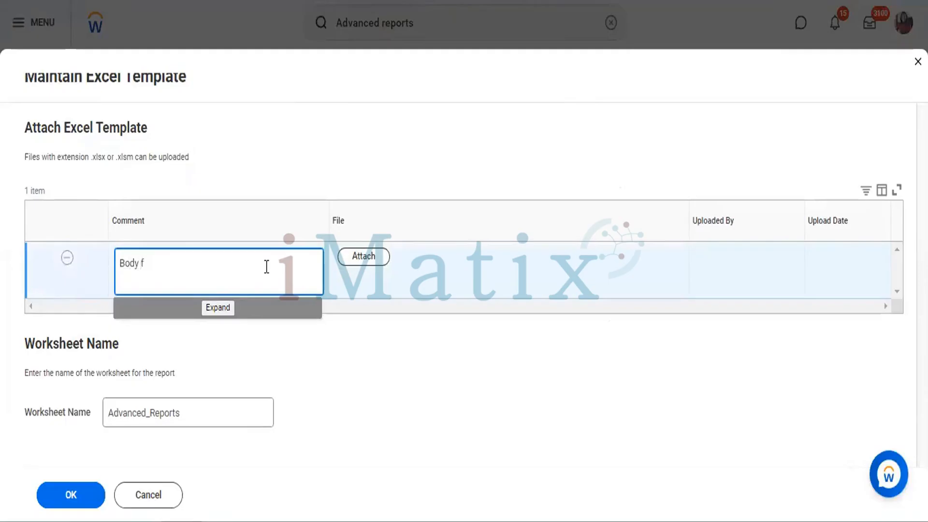
{"action": "type", "text": " of the email"}
- Attach the Active-Employee-Indexed workbook from the Desktop as the Excel template file
{"action": "left_click", "coordinate": [375, 257]}
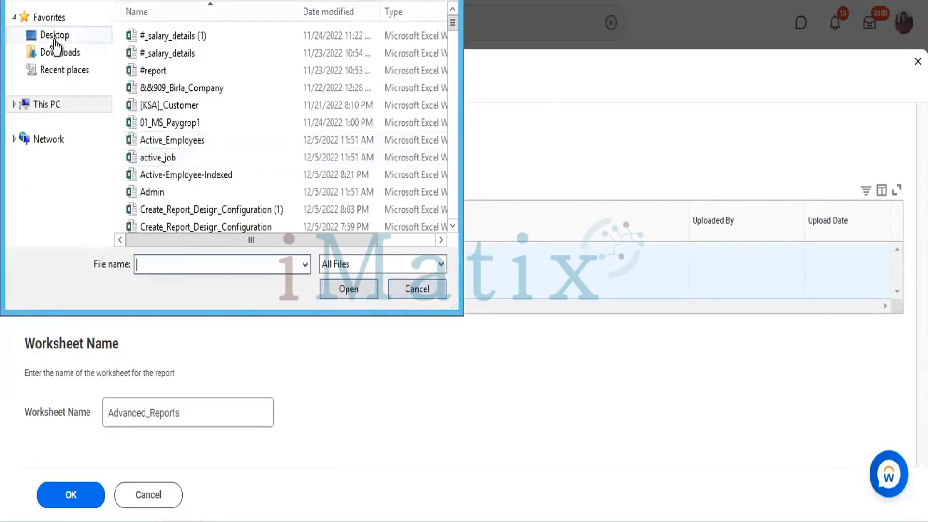
{"action": "left_click", "coordinate": [55, 40]}
{"action": "left_click", "coordinate": [222, 141]}
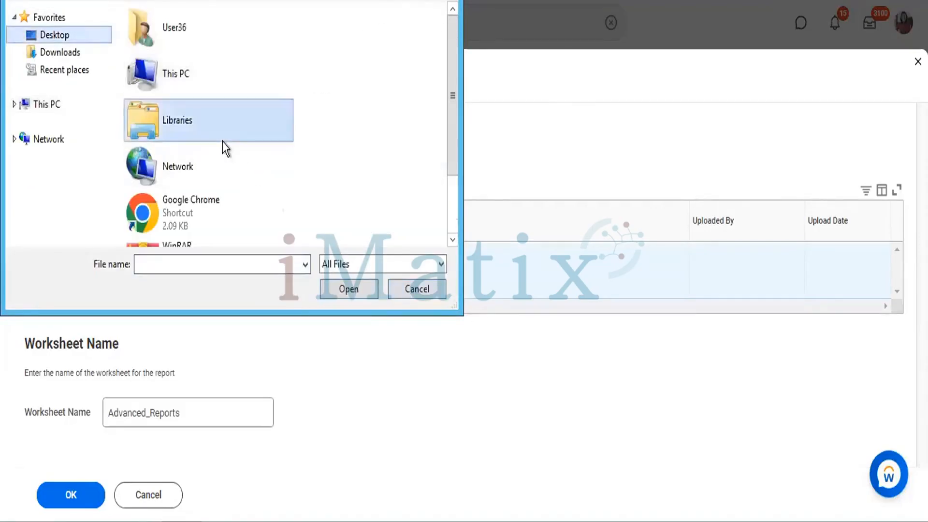
{"action": "key", "text": "a"}
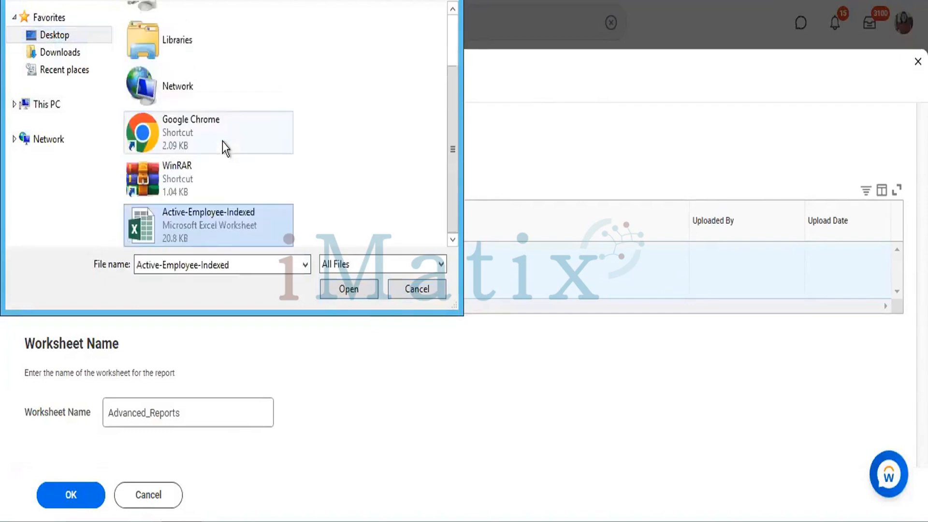
{"action": "left_click", "coordinate": [348, 289]}
- Replace the template's worksheet name with "Iphone Project Advance Report." and submit the template form
{"action": "left_click", "coordinate": [205, 401]}
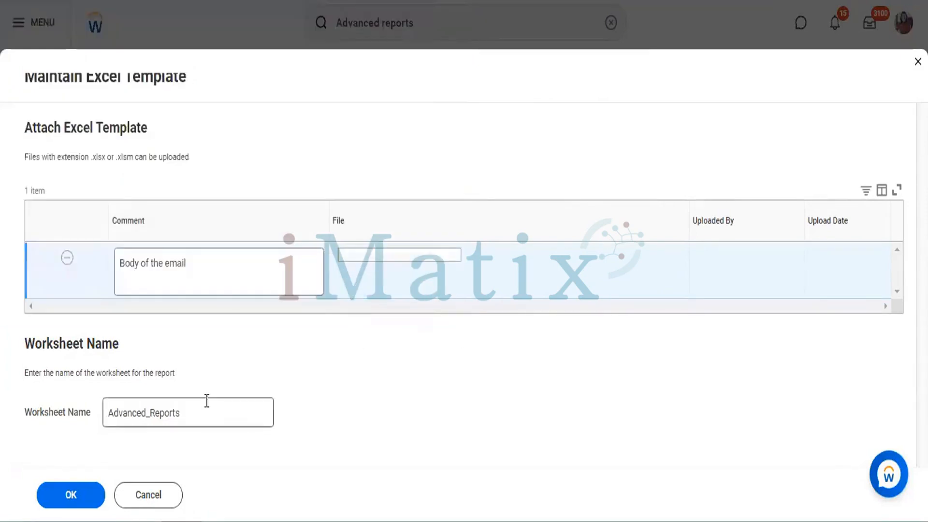
{"action": "key", "text": "BackSpace"}
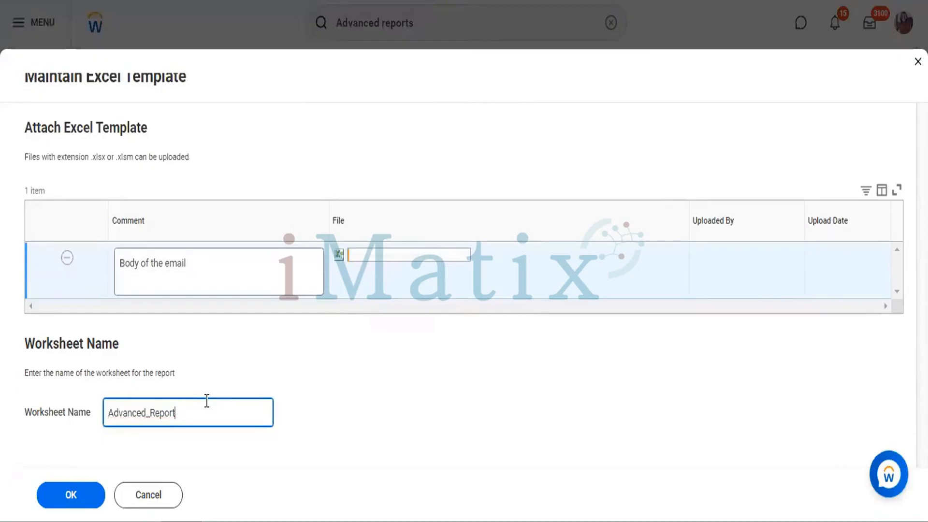
{"action": "key", "text": "BackSpace"}
{"action": "key", "text": "BackSpace"}
{"action": "key", "text": "BackSpace"}
{"action": "key", "text": "BackSpace"}
{"action": "key", "text": "BackSpace"}
{"action": "key", "text": "BackSpace"}
{"action": "key", "text": "BackSpace"}
{"action": "key", "text": "BackSpace"}
{"action": "key", "text": "BackSpace"}
{"action": "key", "text": "BackSpace"}
{"action": "key", "text": "BackSpace"}
{"action": "key", "text": "BackSpace"}
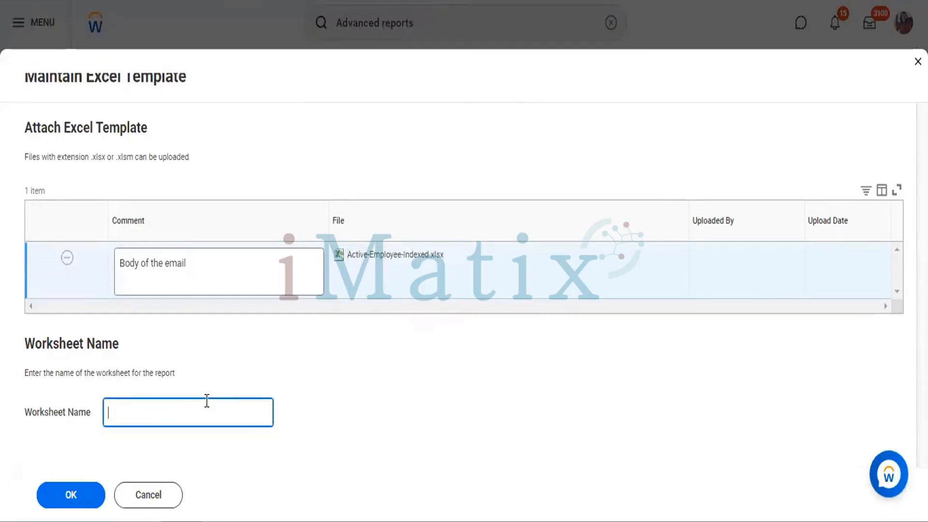
{"action": "type", "text": "Iphone Project Ad"}
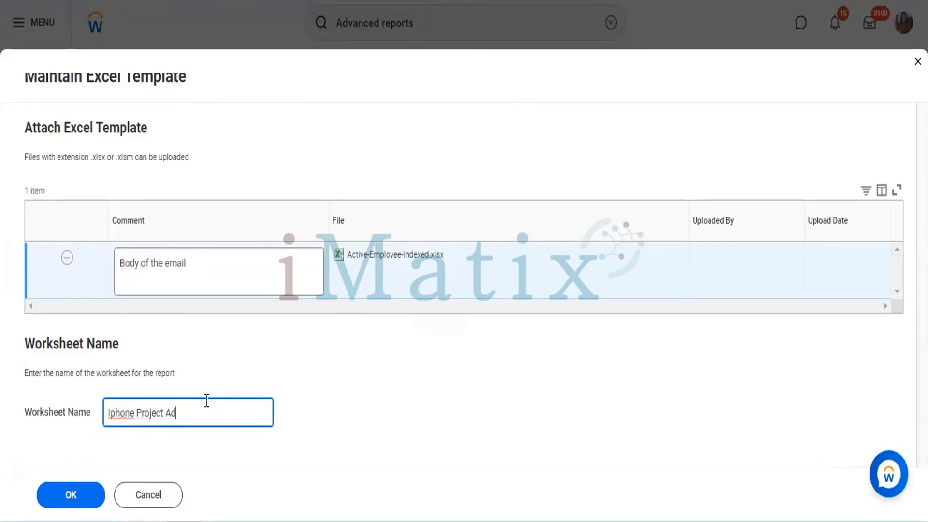
{"action": "type", "text": "ance Report."}
{"action": "left_click", "coordinate": [71, 497]}
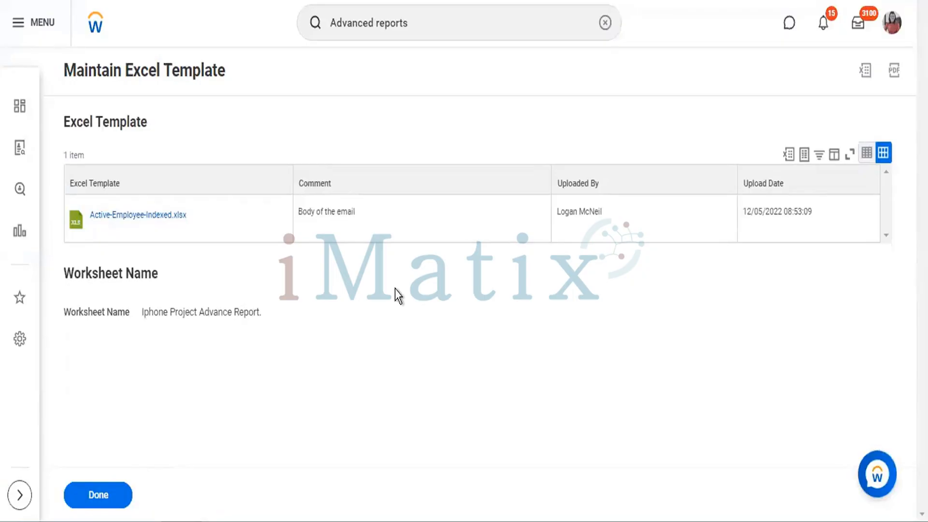
- Download and open the uploaded Active-Employee-Indexed.xlsx to check its Advance Perfomance Report sheet, and finish the Maintain Excel Template task in Workday
{"action": "left_click", "coordinate": [170, 227]}
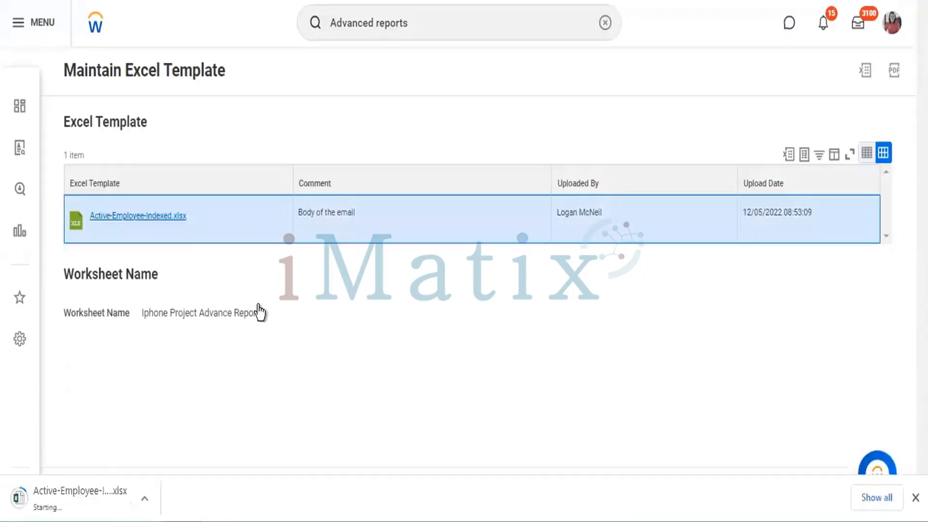
{"action": "left_click", "coordinate": [94, 505]}
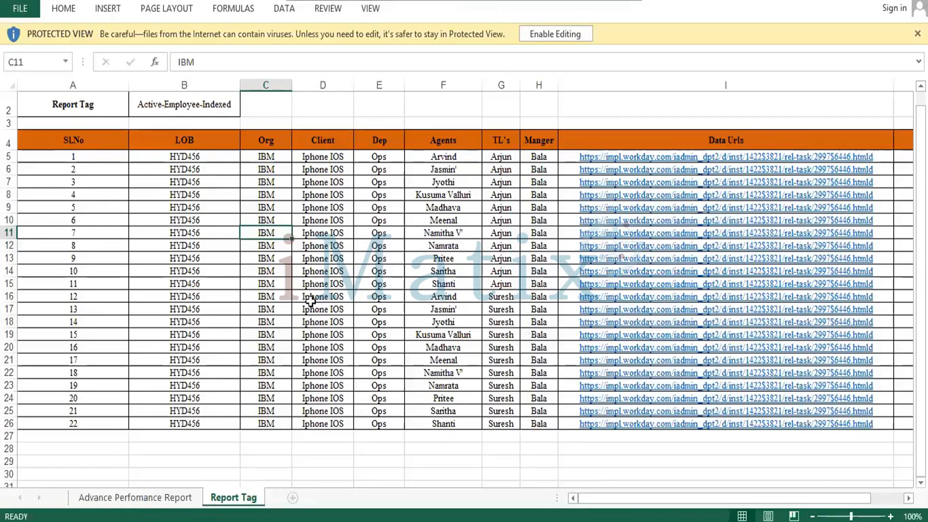
{"action": "left_click", "coordinate": [123, 500]}
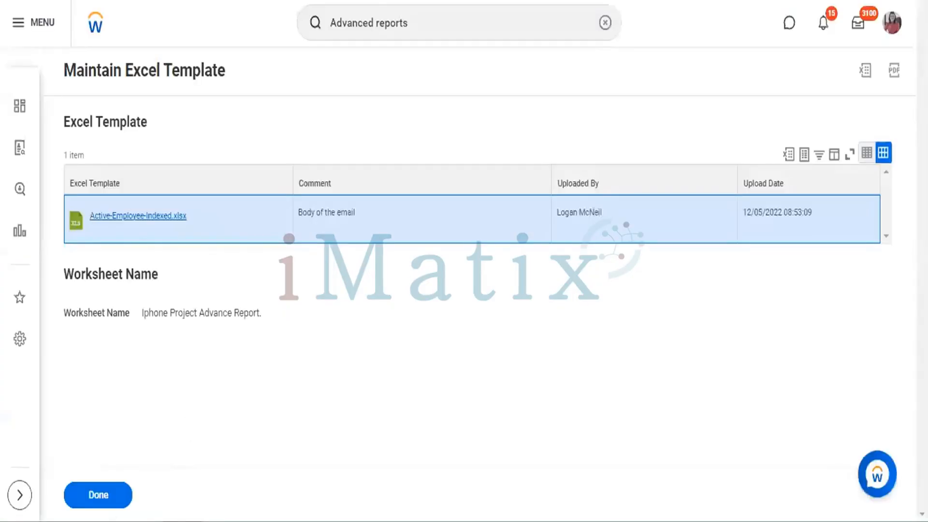
{"action": "left_click", "coordinate": [100, 500]}
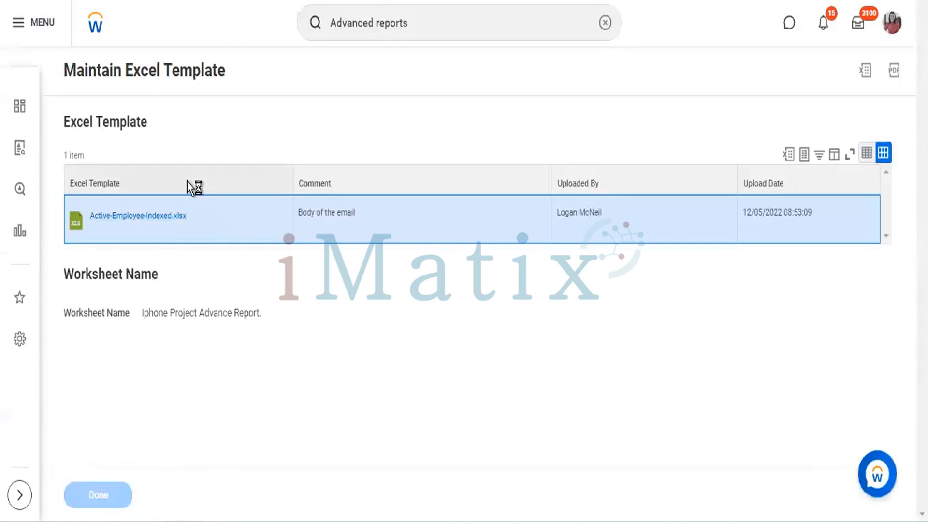